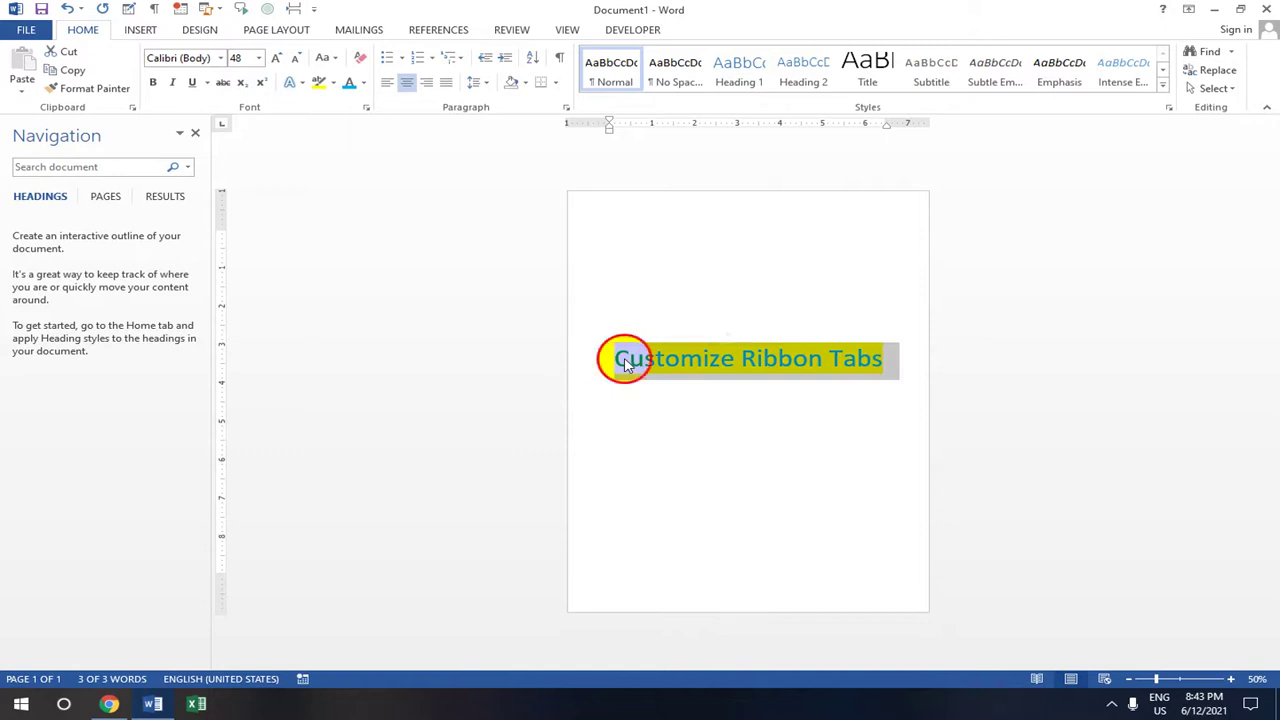
- Set the document's paper size to A4 (8.27" x 11.69")
mouse_move(617, 358)
left_mouse_down()
mouse_move(912, 361)
mouse_move(618, 356)
left_mouse_up()
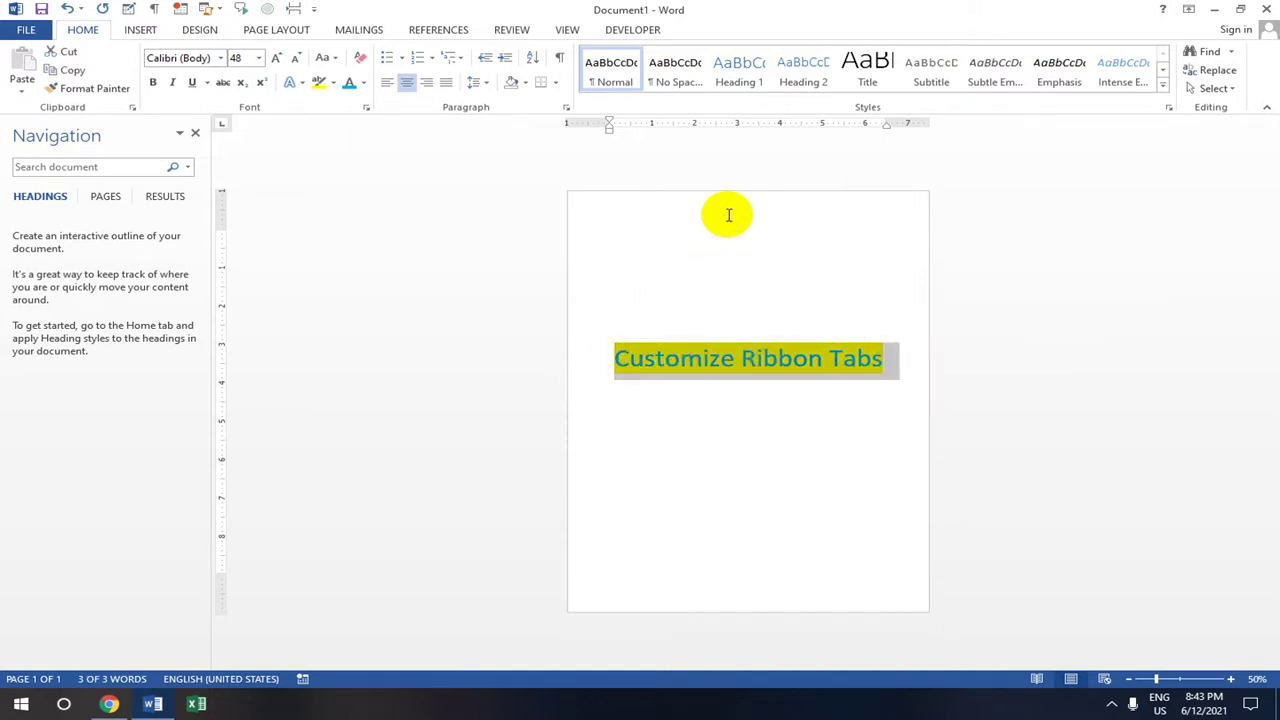
left_click(277, 30)
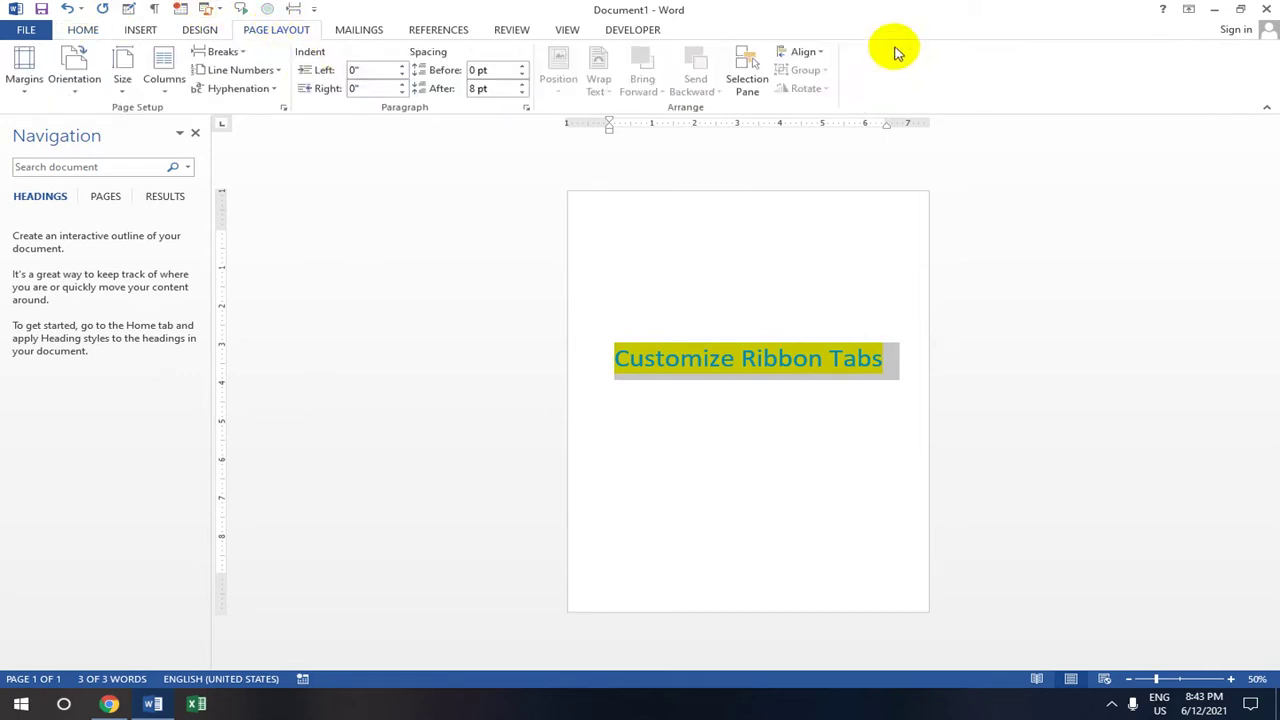
left_click(126, 88)
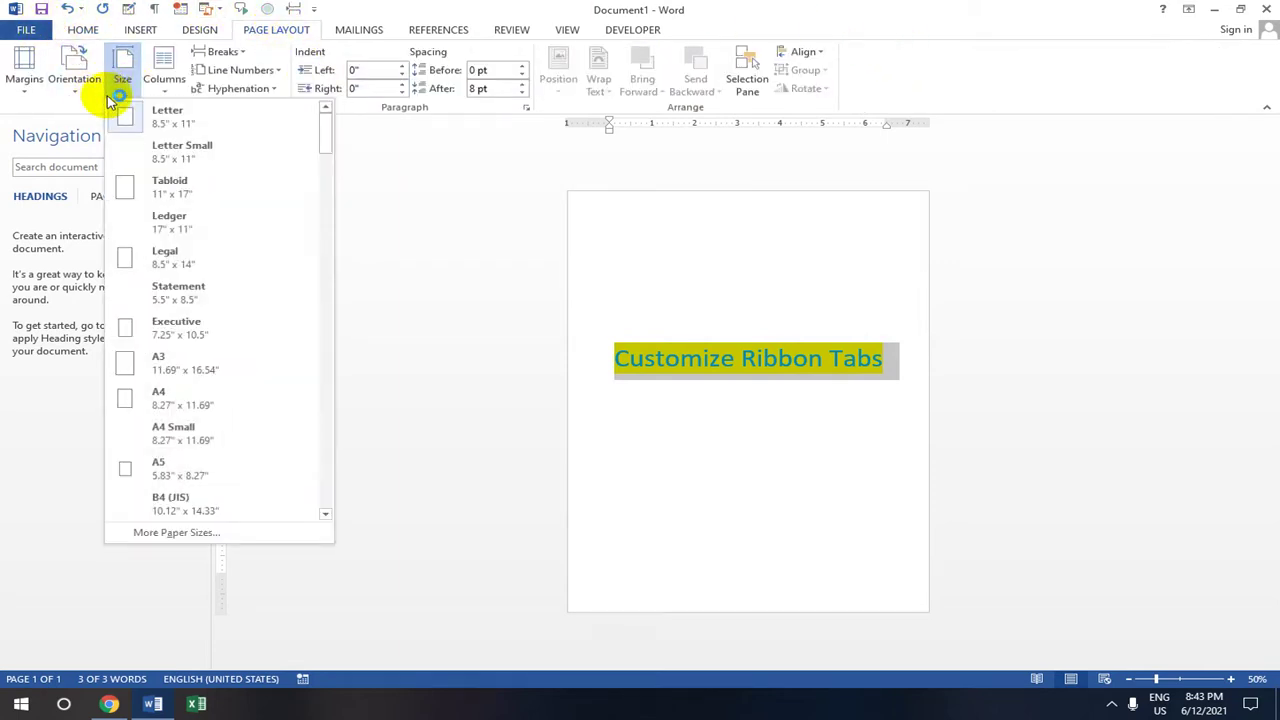
left_click(185, 400)
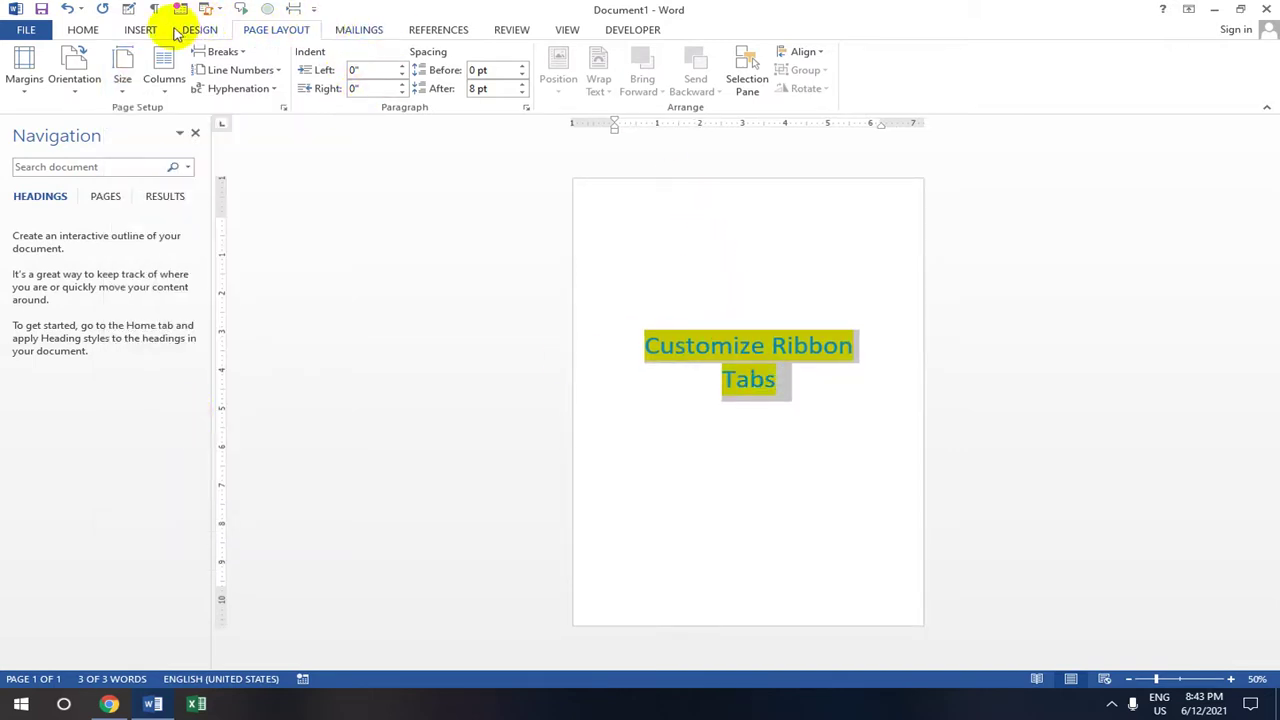
- Insert a blank page before the "Customize Ribbon Tabs" heading and look through the document's pages
left_click(141, 30)
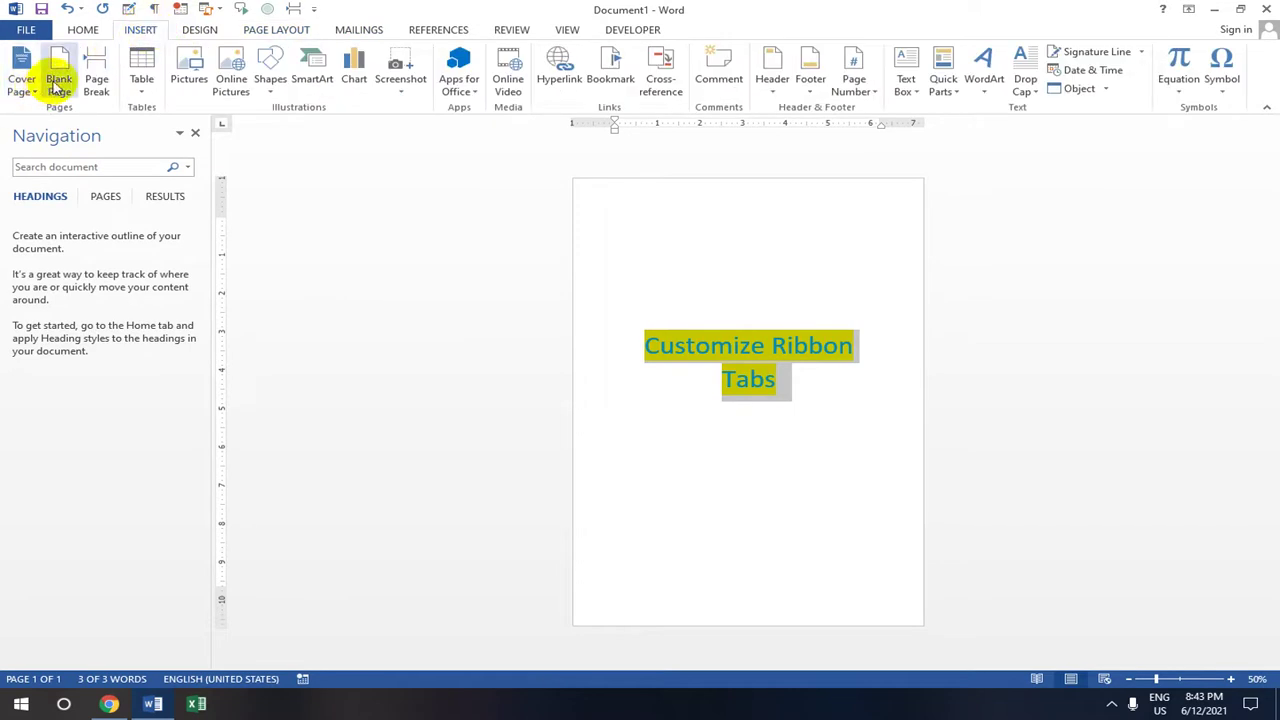
left_click(58, 78)
scroll(765, 291, "down", 1)
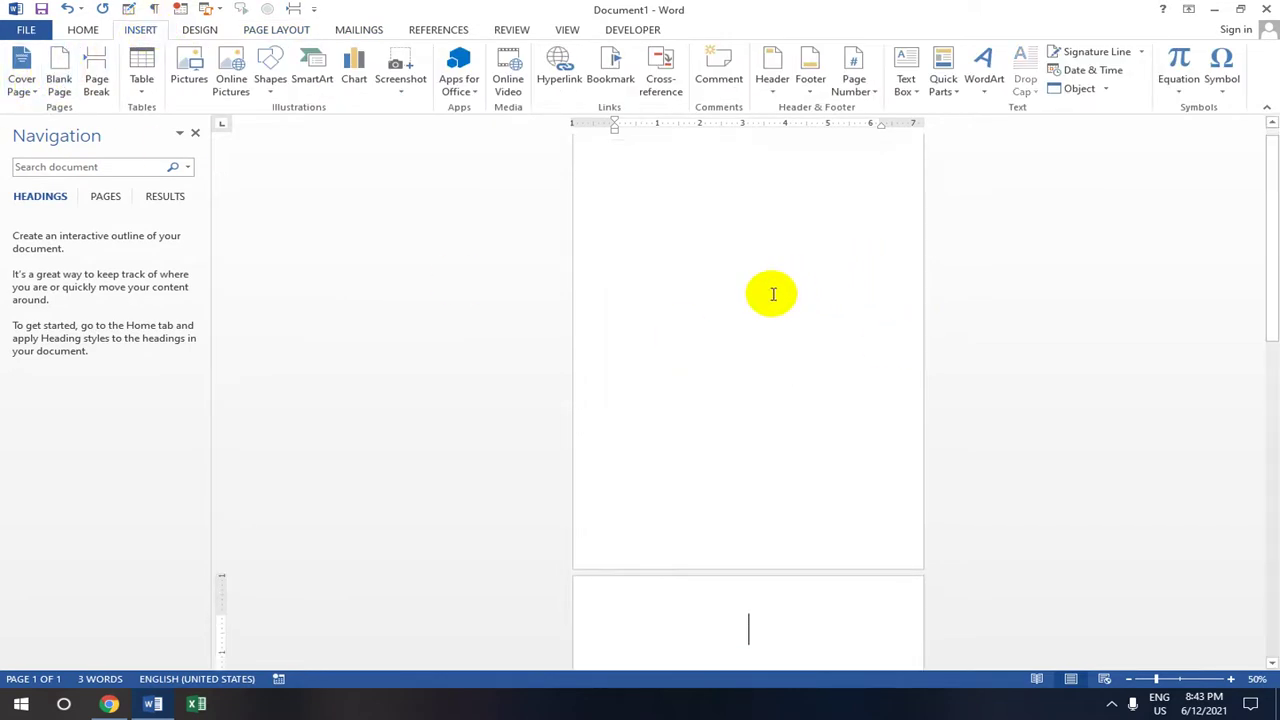
scroll(773, 294, "down", 10)
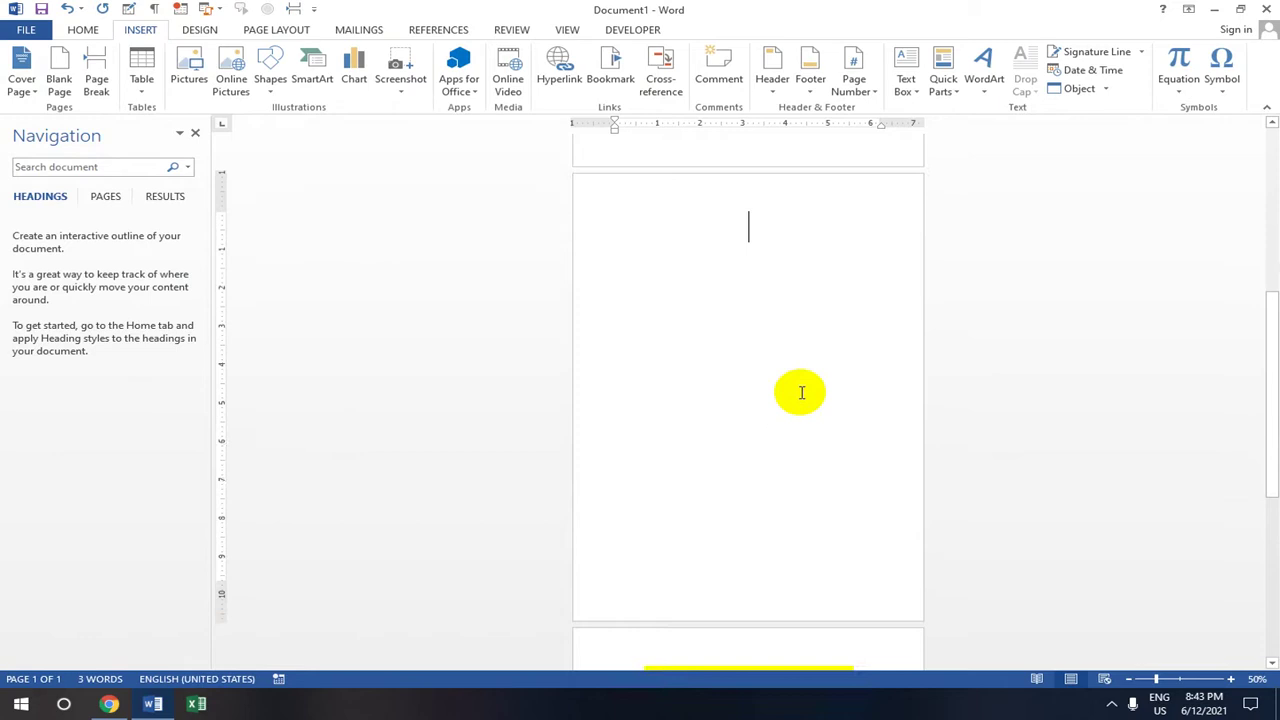
scroll(811, 300, "up", 7)
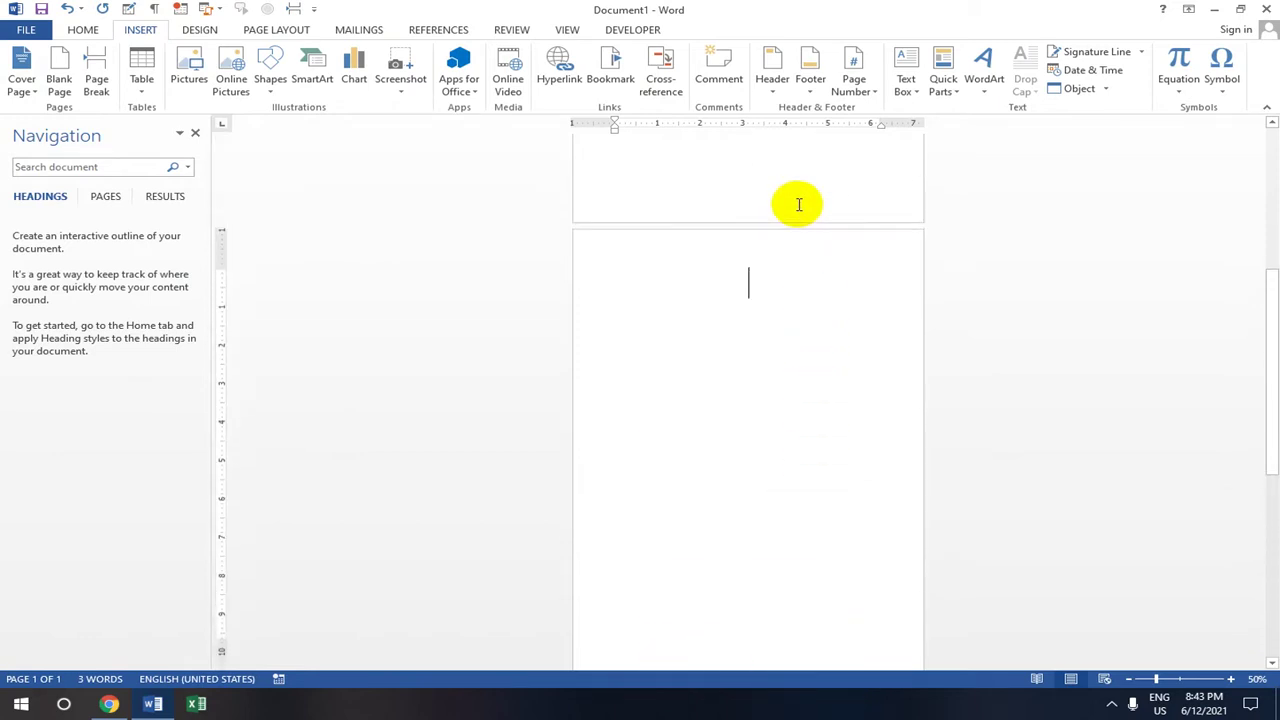
scroll(797, 204, "up", 4)
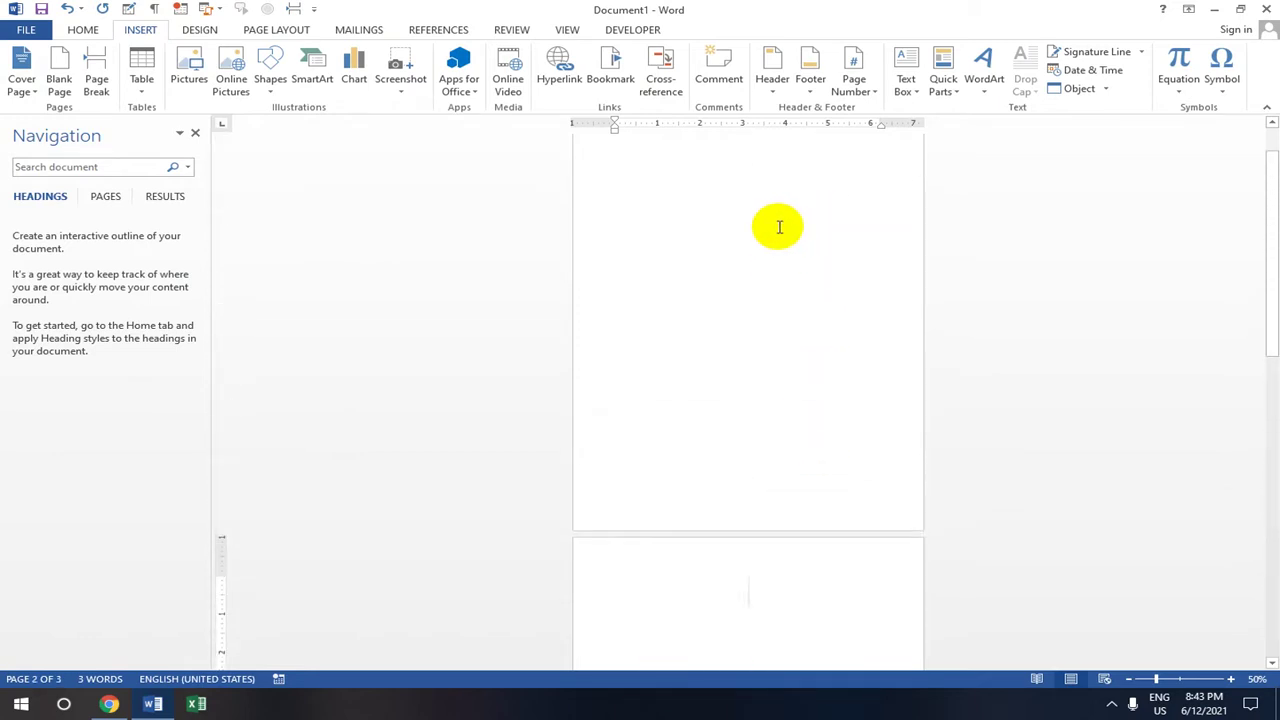
scroll(779, 227, "down", 5)
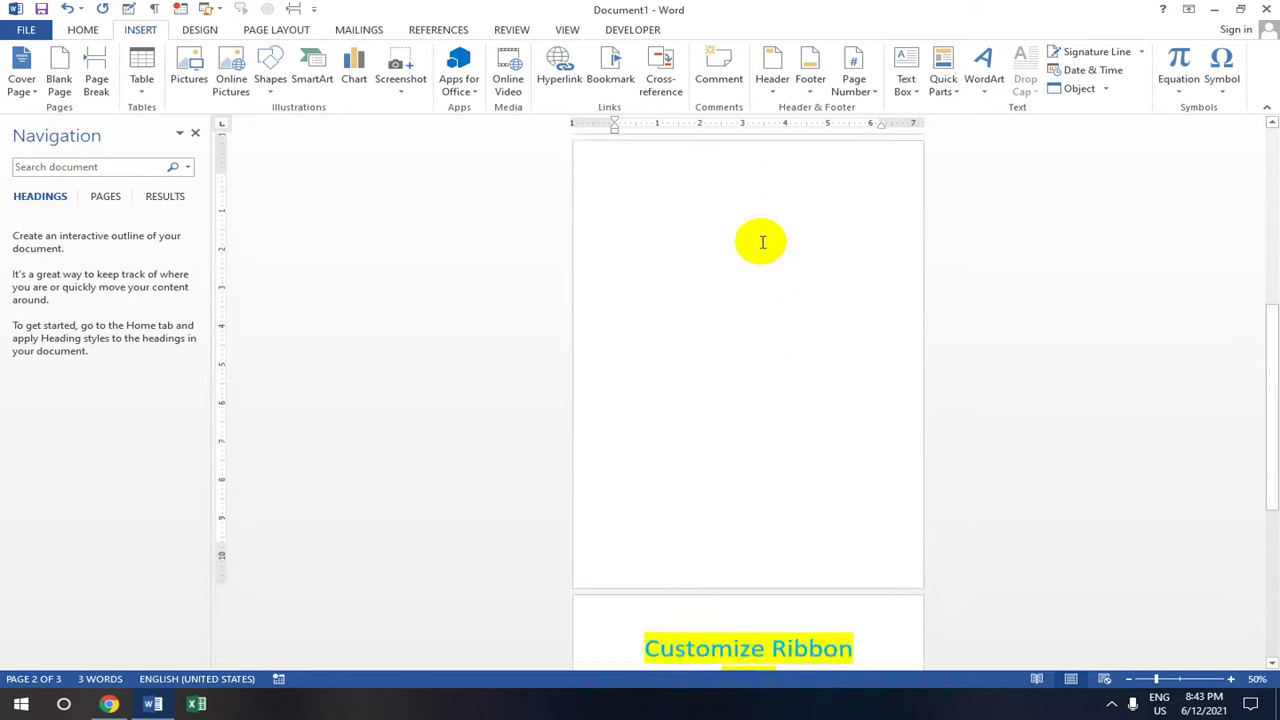
- Set the font size to 9 at the insertion point on the blank second page
left_click(1168, 680)
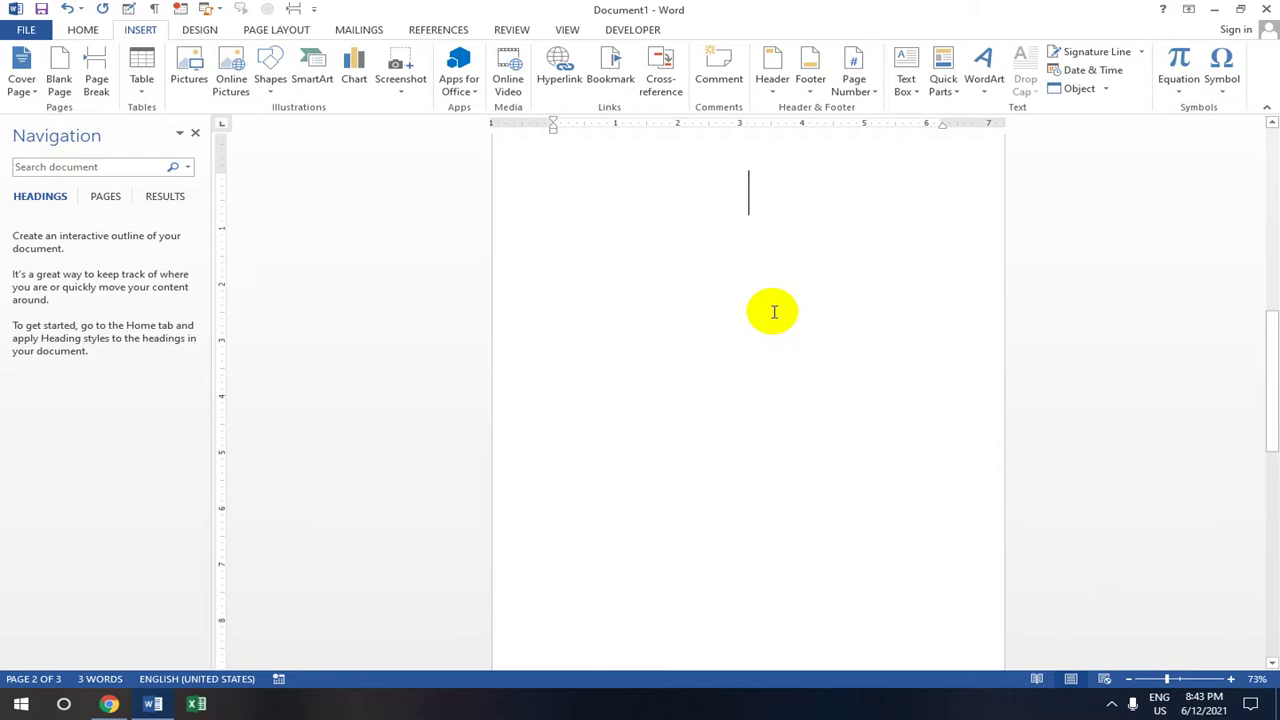
left_click(83, 29)
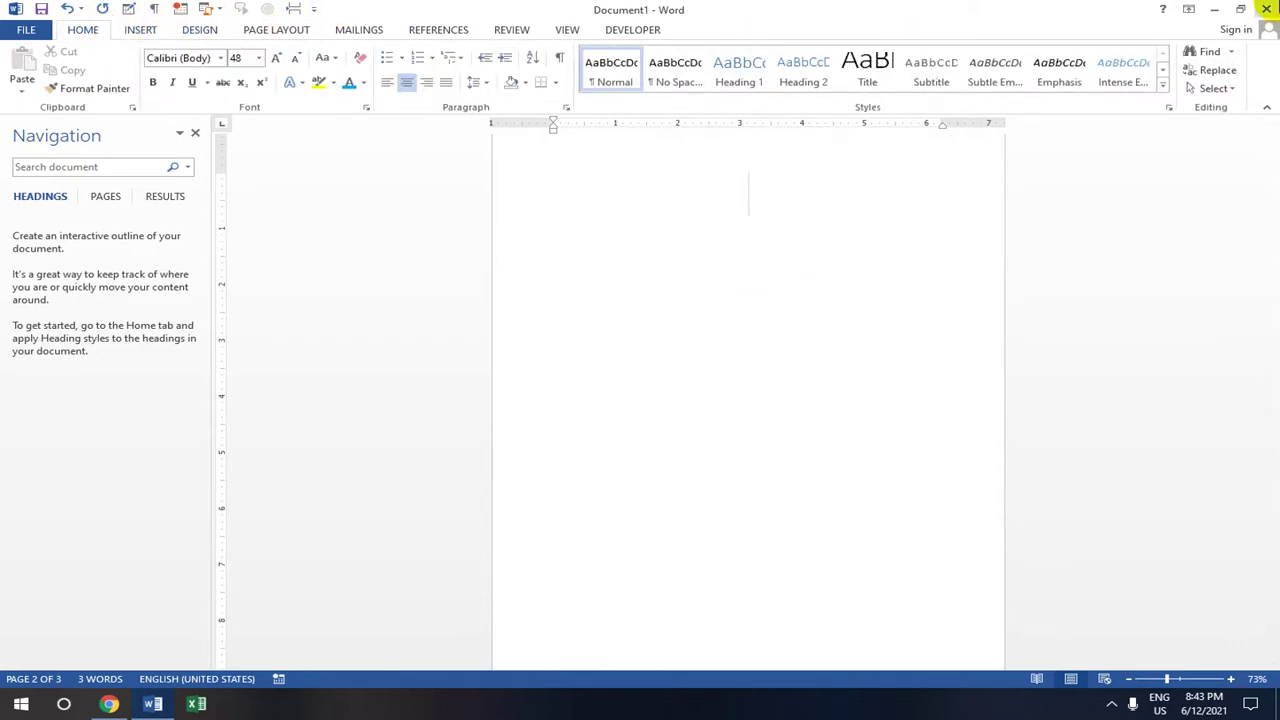
left_click(259, 58)
left_click(235, 90)
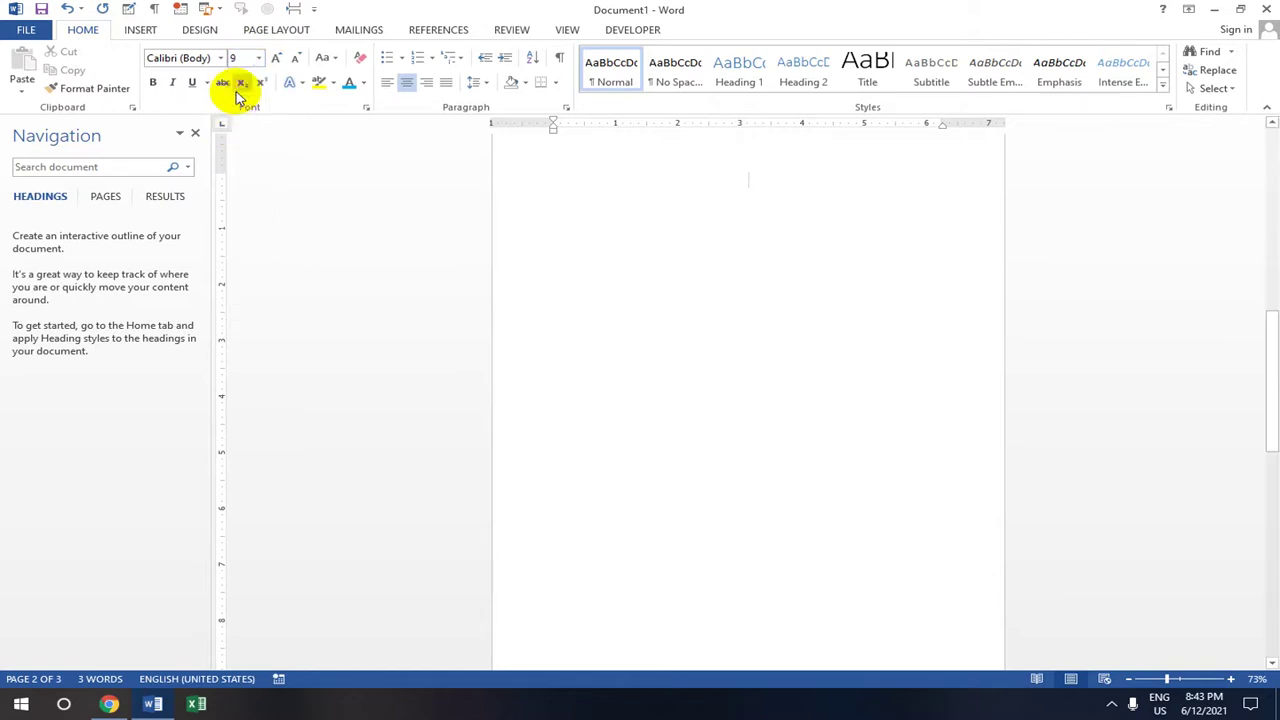
- Hide every enabled main ribbon tab, from Home through Background Removal, in the ribbon customization options and apply the change
left_click(28, 32)
left_click(45, 390)
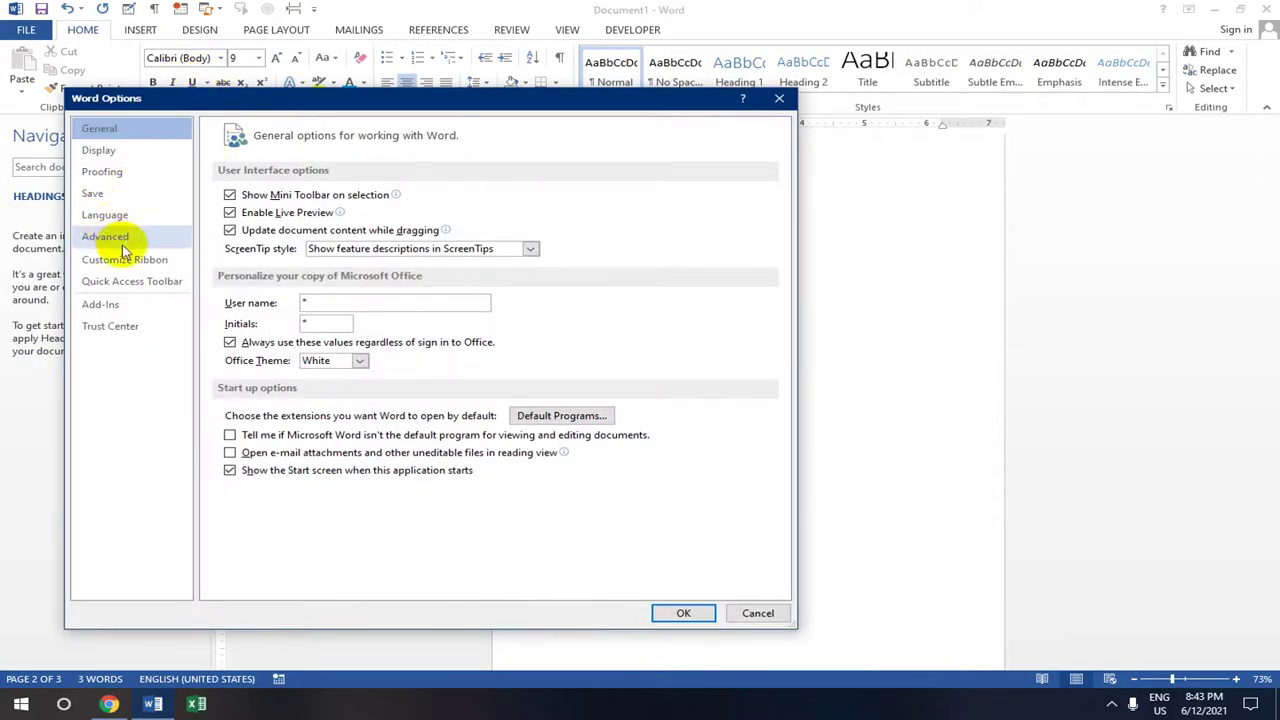
left_click(151, 262)
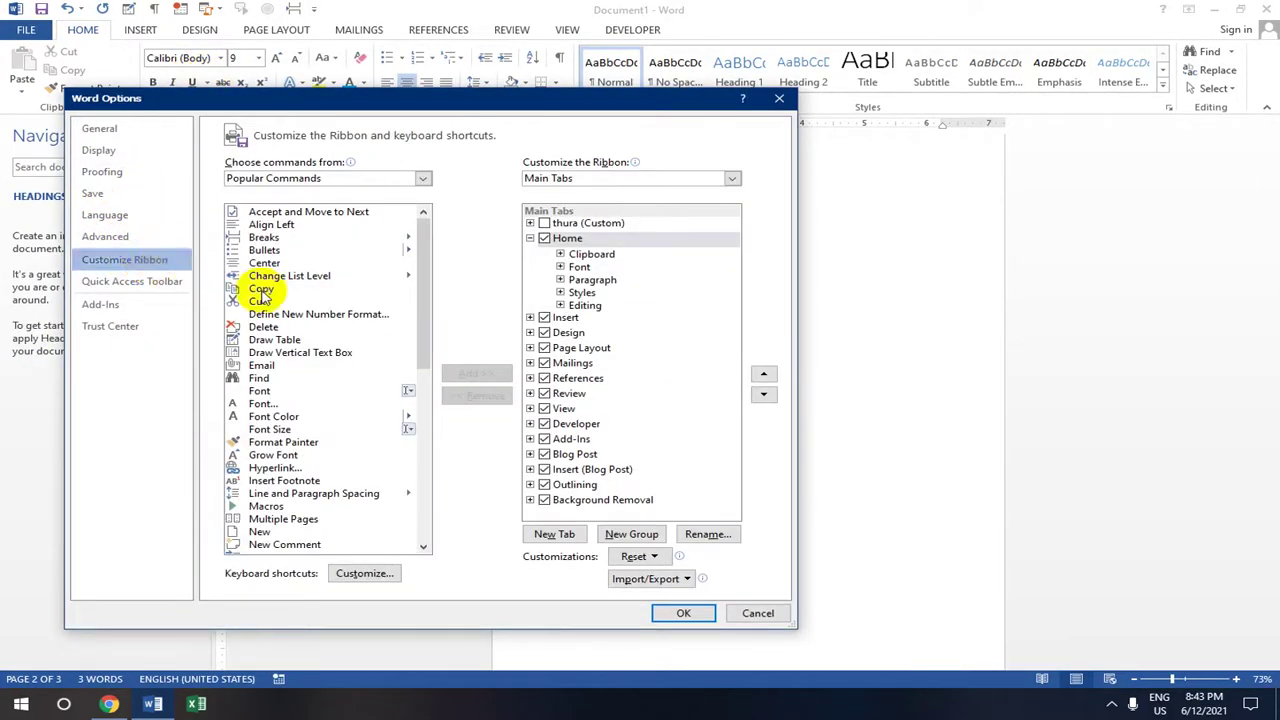
left_click(544, 239)
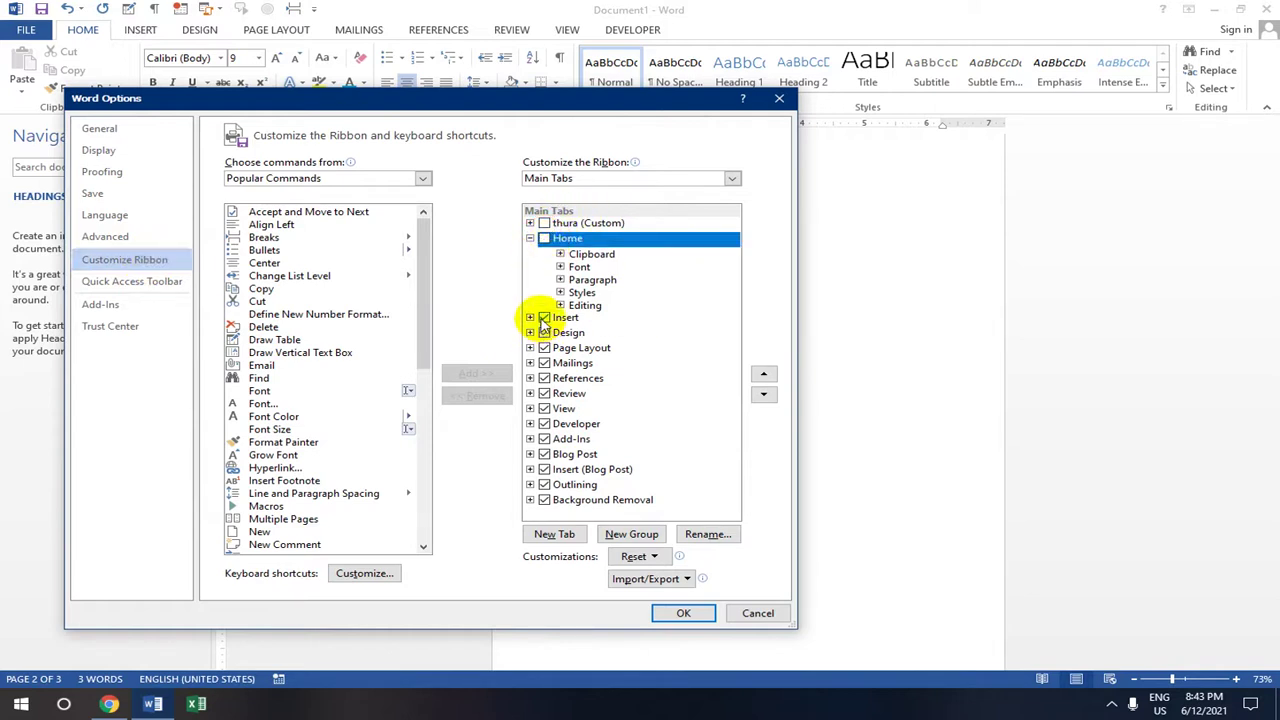
left_click(544, 317)
left_click(544, 332)
left_click(544, 347)
left_click(544, 363)
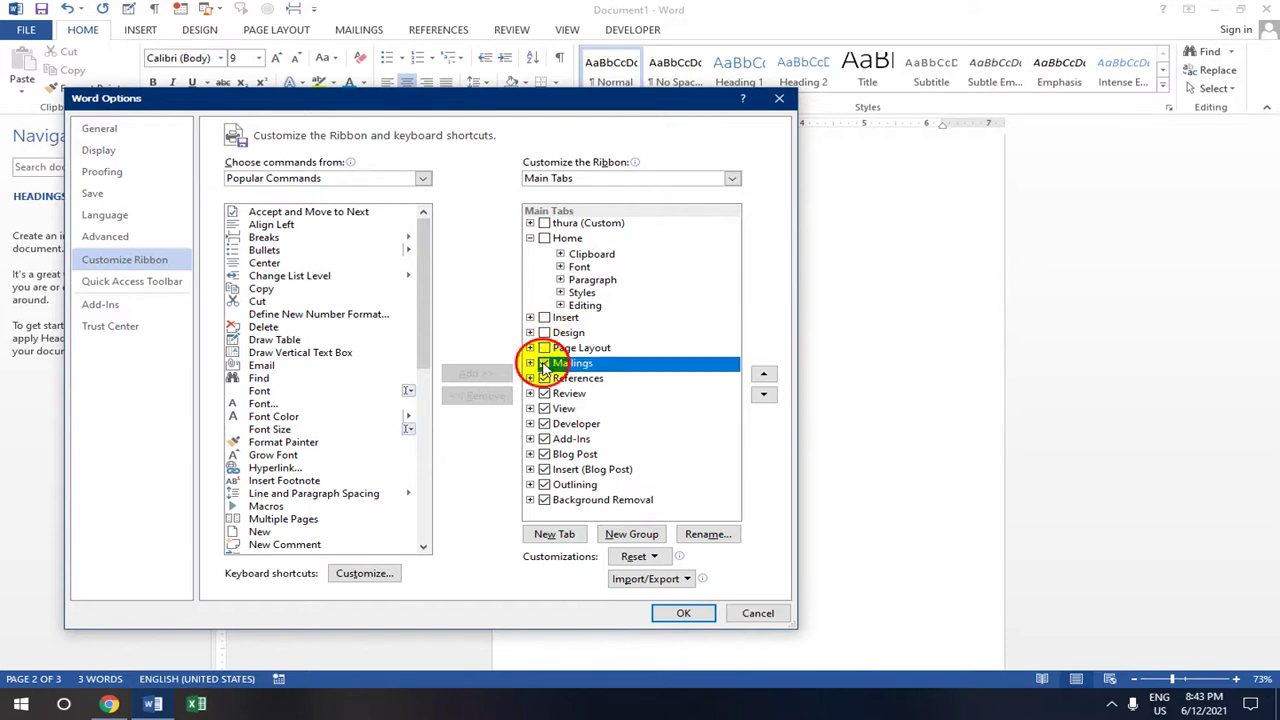
left_click(544, 378)
left_click(544, 393)
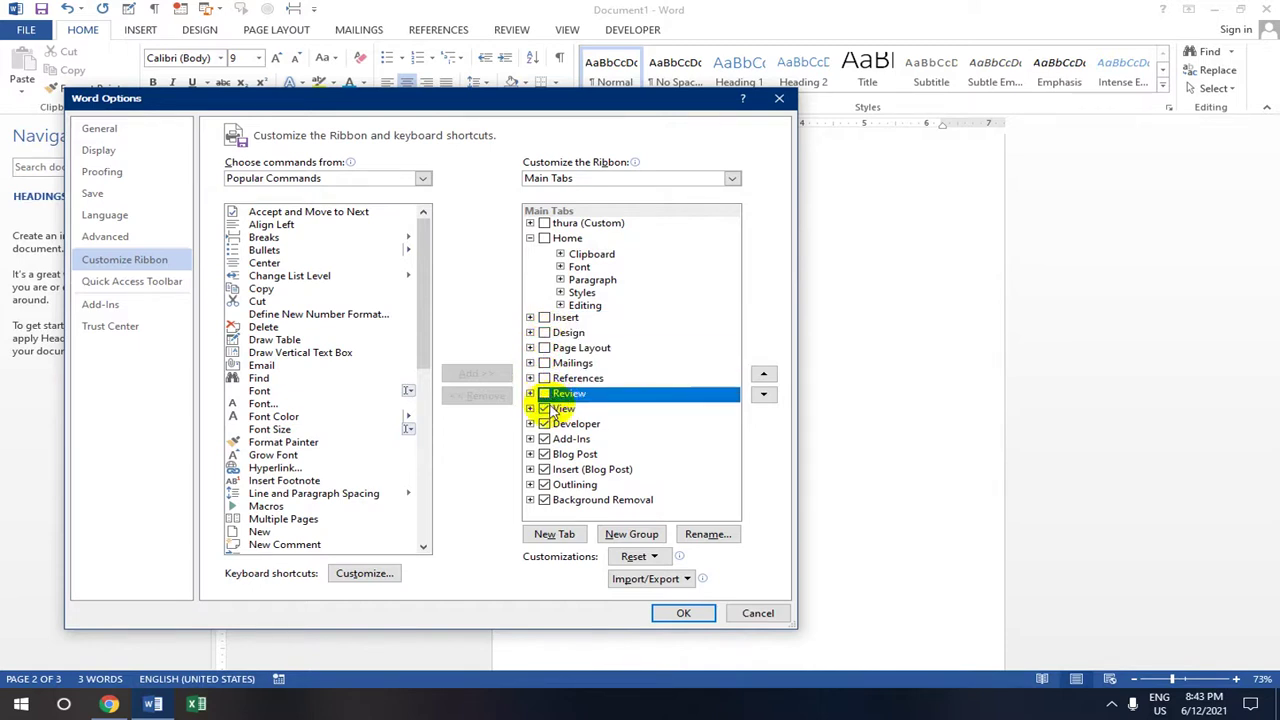
left_click(544, 408)
left_click(544, 423)
left_click(544, 439)
left_click(544, 454)
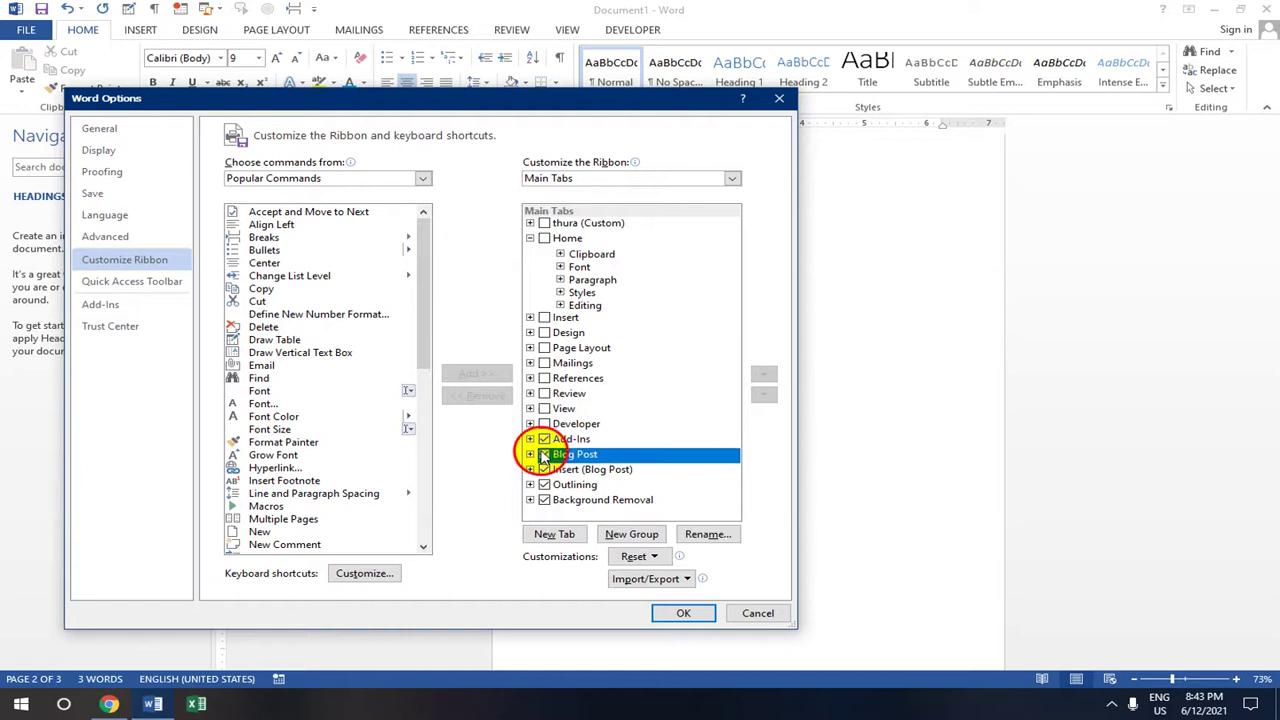
left_click(544, 439)
left_click(544, 469)
left_click(544, 484)
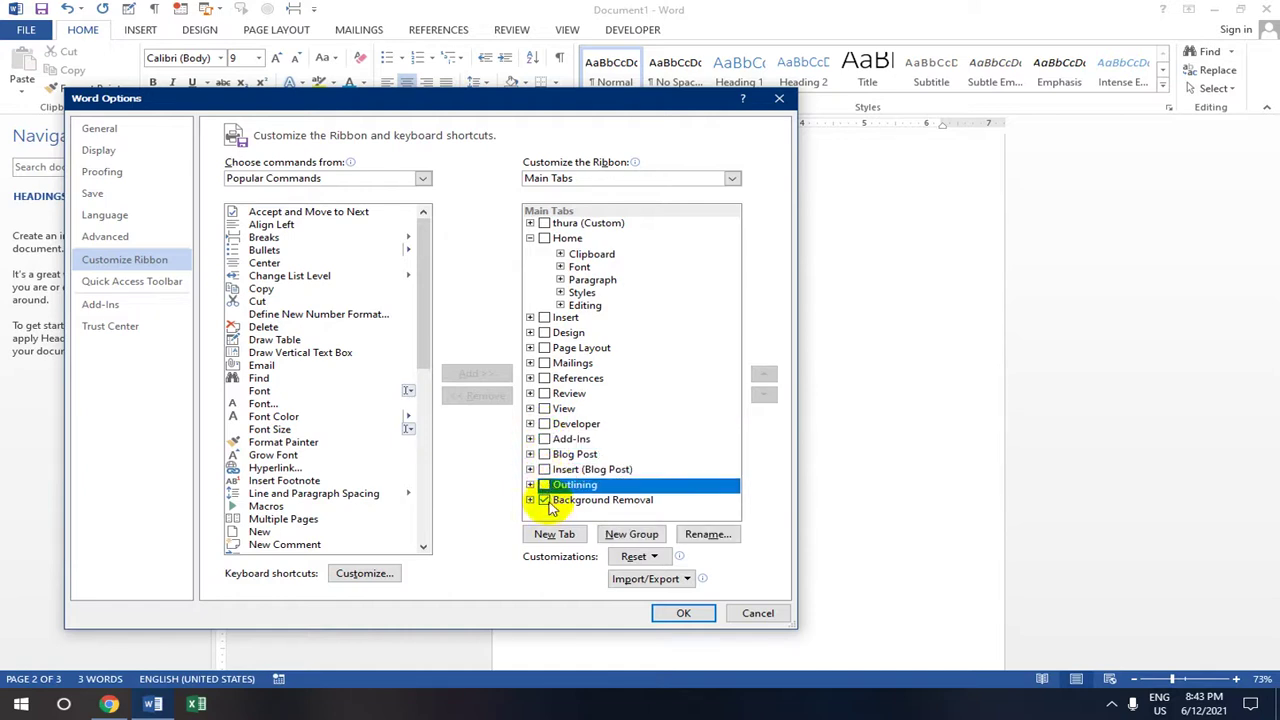
left_click(544, 500)
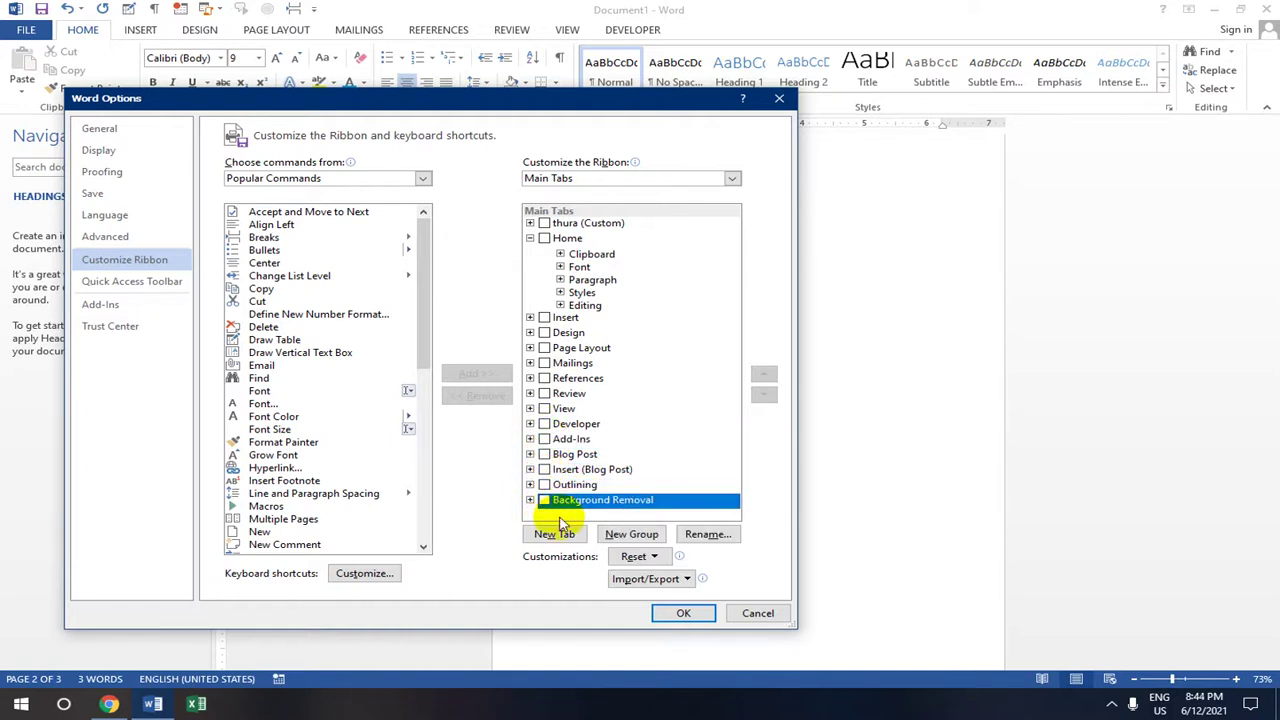
left_click(684, 614)
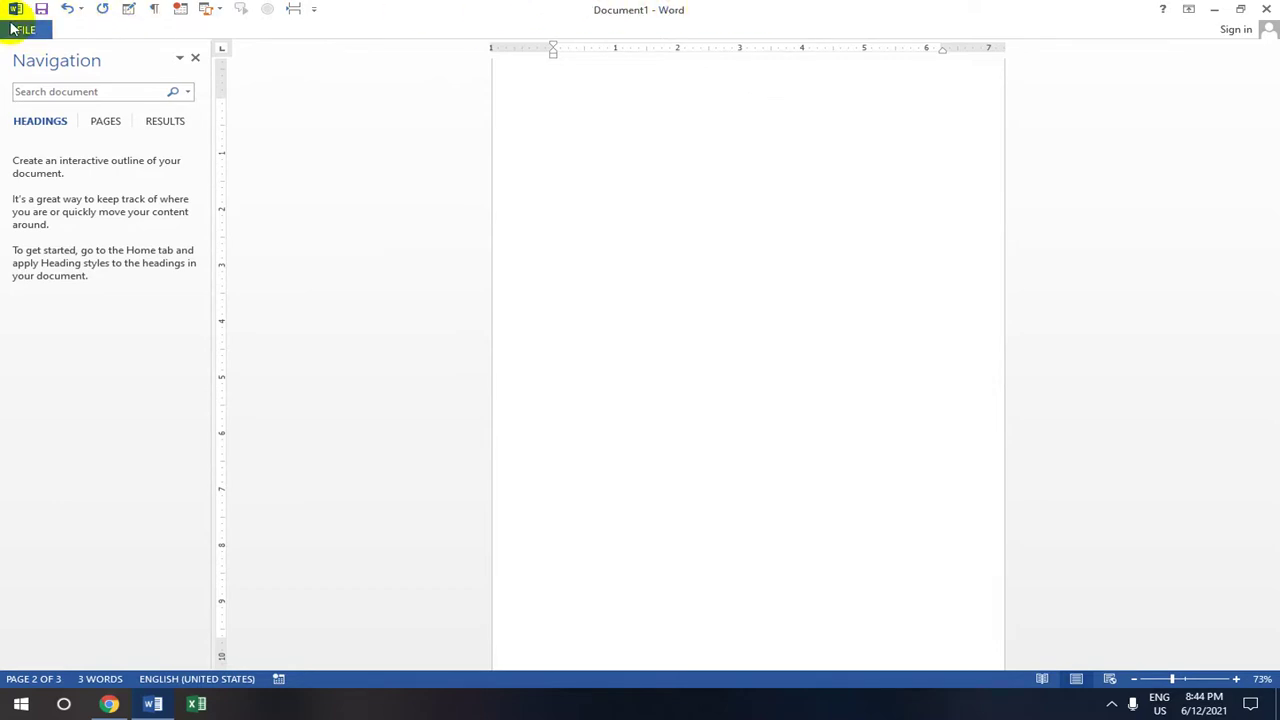
- Show all main ribbon tabs from Home through Background Removal again, leaving the existing custom tab off, and apply the change
left_click(18, 31)
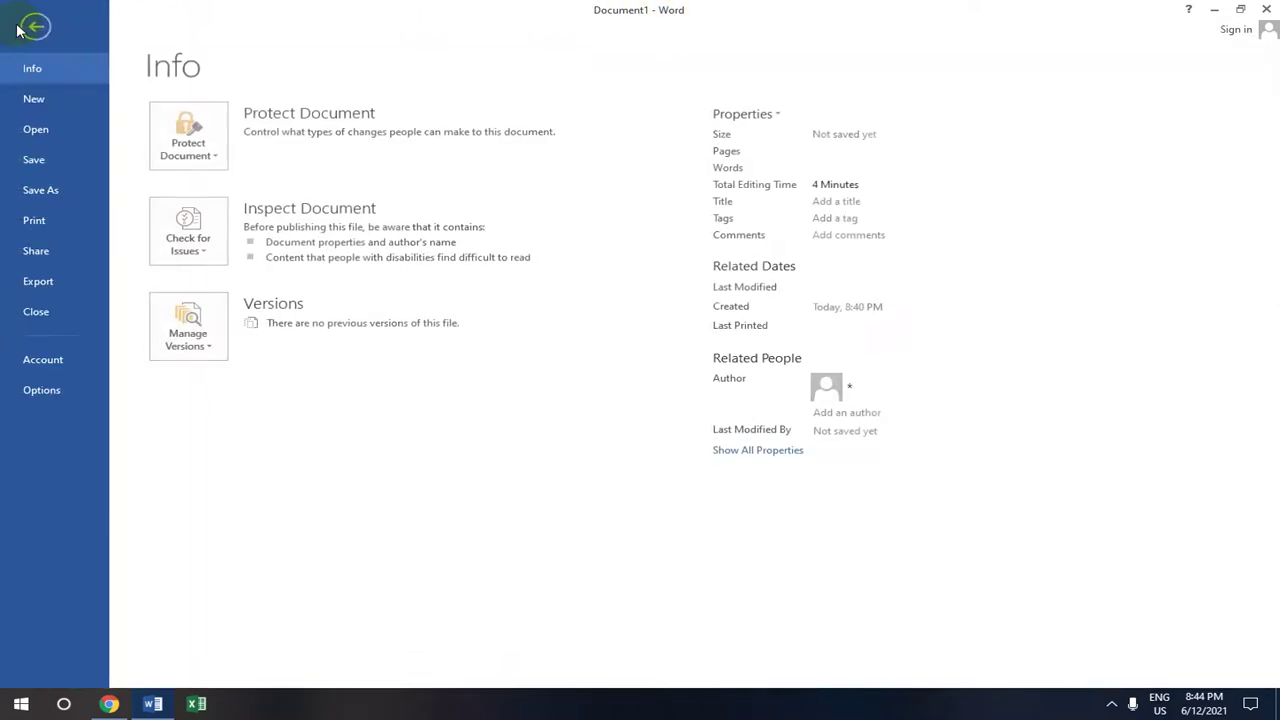
left_click(65, 398)
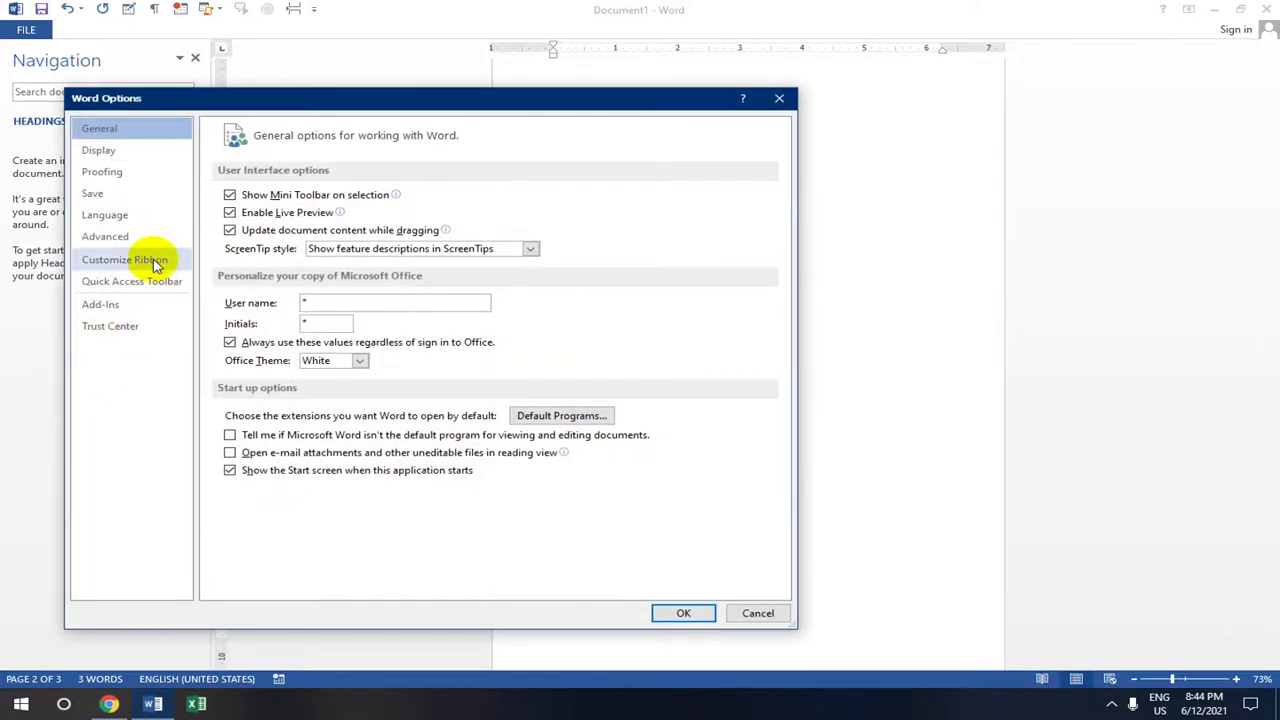
left_click(165, 264)
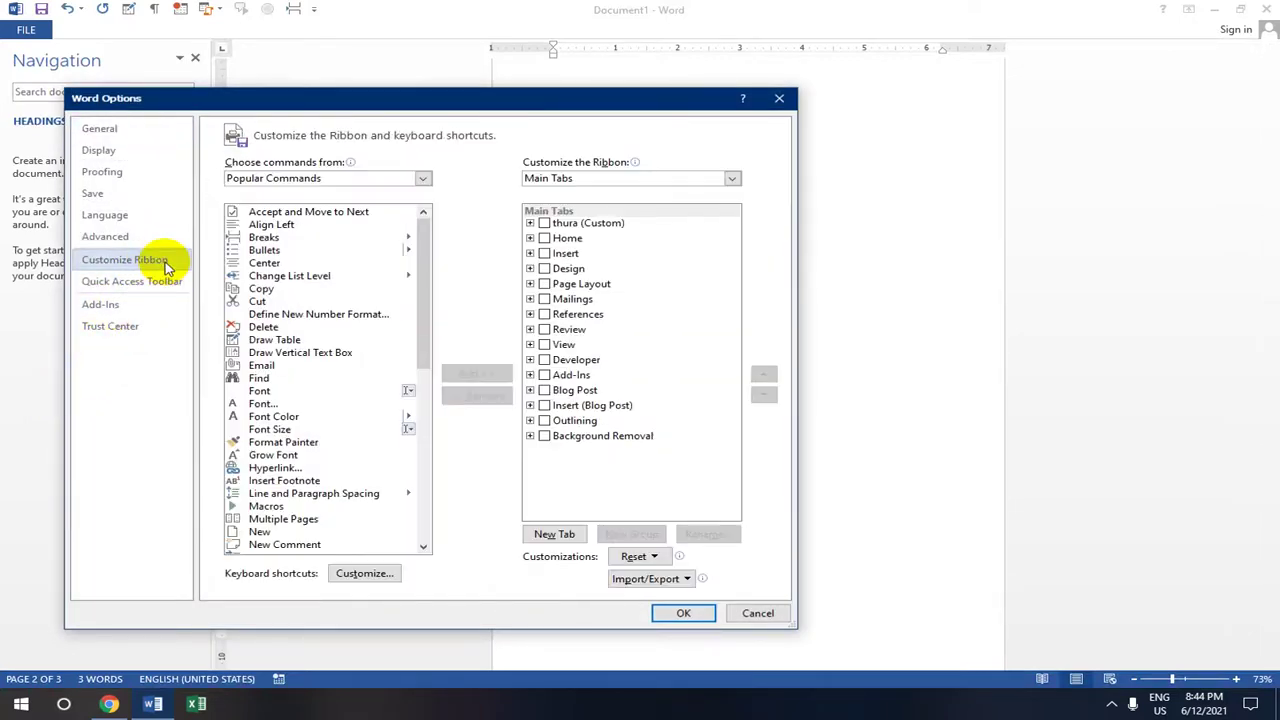
left_click(544, 238)
left_click(544, 253)
left_click(544, 268)
left_click(544, 284)
left_click(544, 299)
left_click(544, 314)
left_click(544, 329)
left_click(544, 344)
left_click(544, 359)
left_click(544, 374)
left_click(544, 390)
left_click(530, 374)
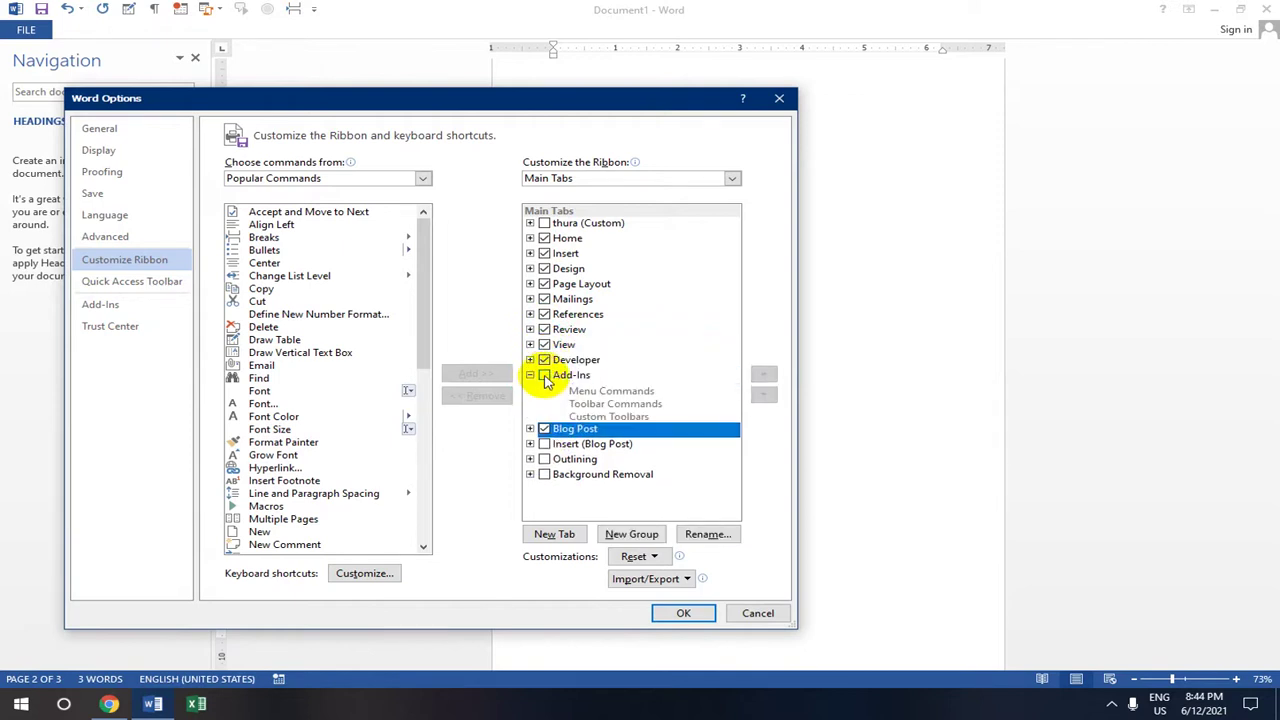
left_click(544, 374)
left_click(544, 443)
left_click(544, 459)
left_click(544, 474)
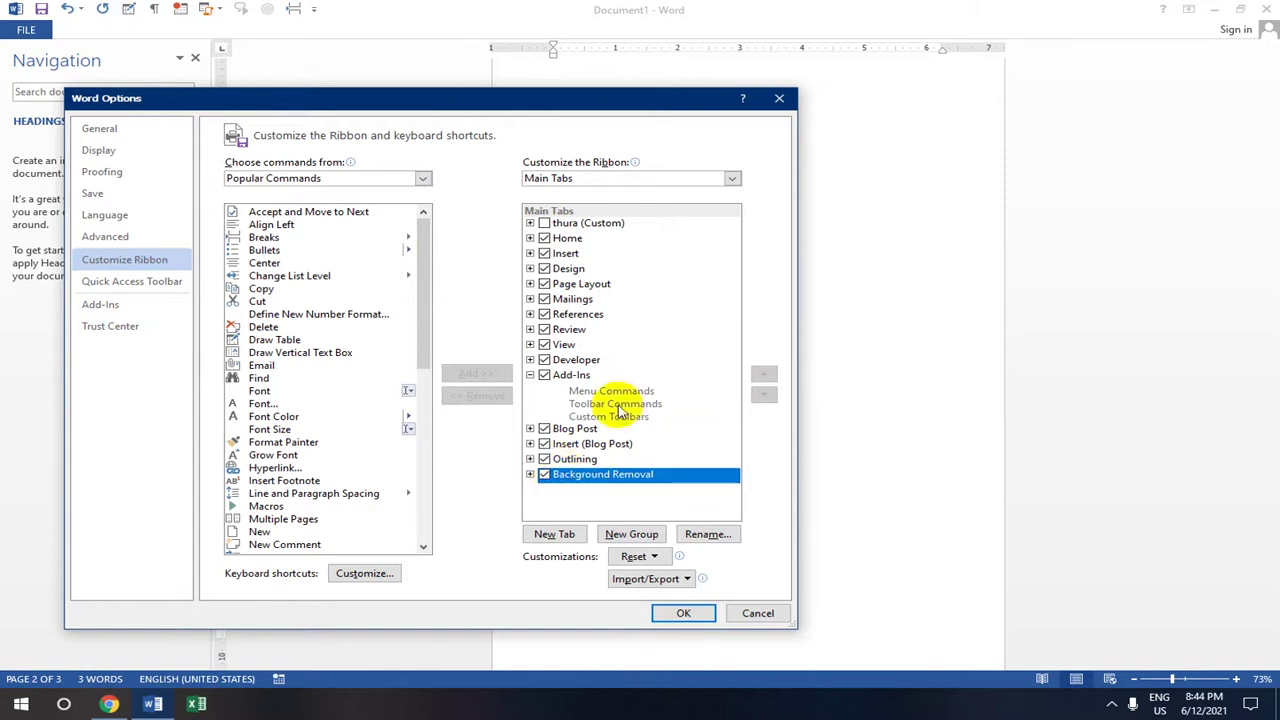
left_click(683, 613)
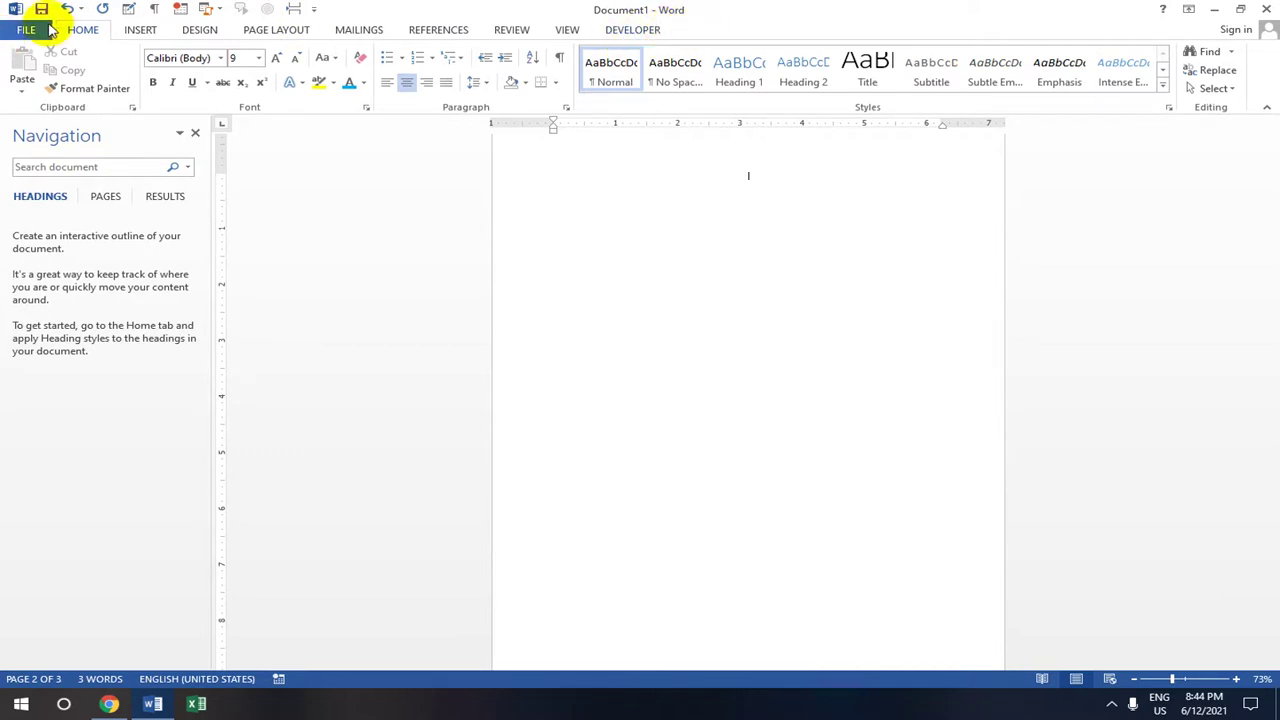
- Add a new custom tab with a new group after Home in the ribbon customization options, keeping the group's default name
left_click(26, 30)
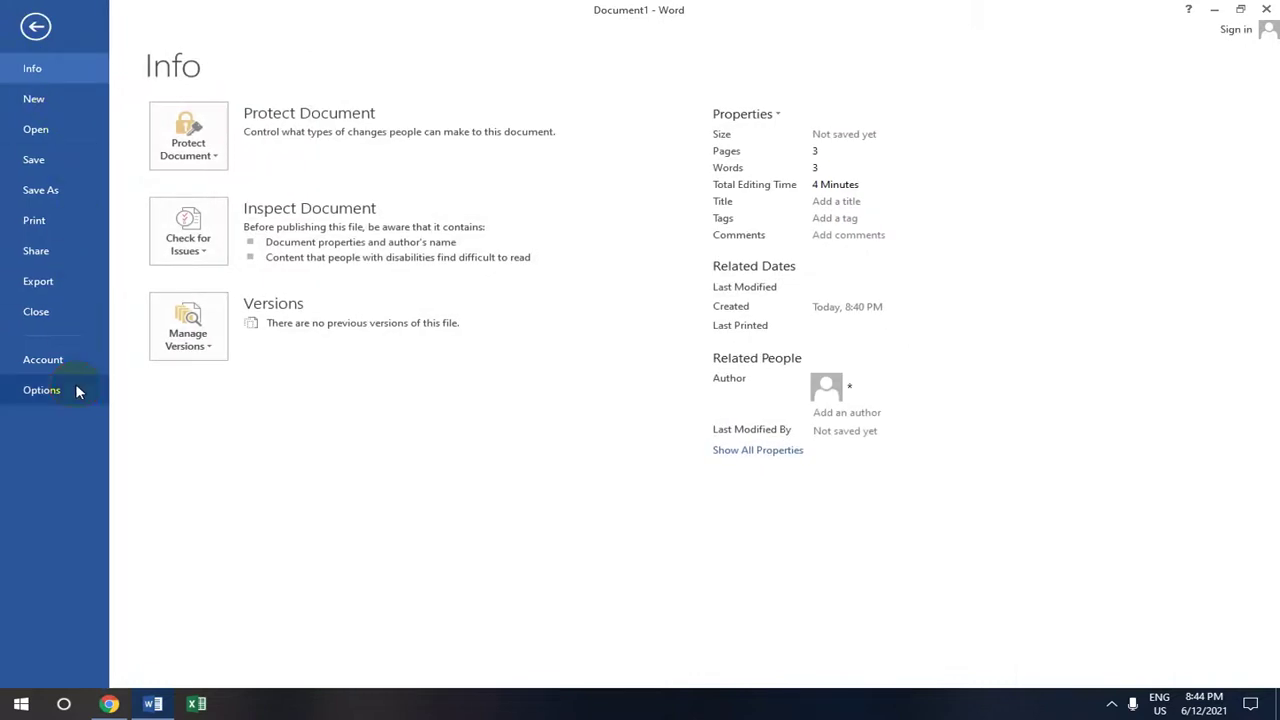
left_click(41, 390)
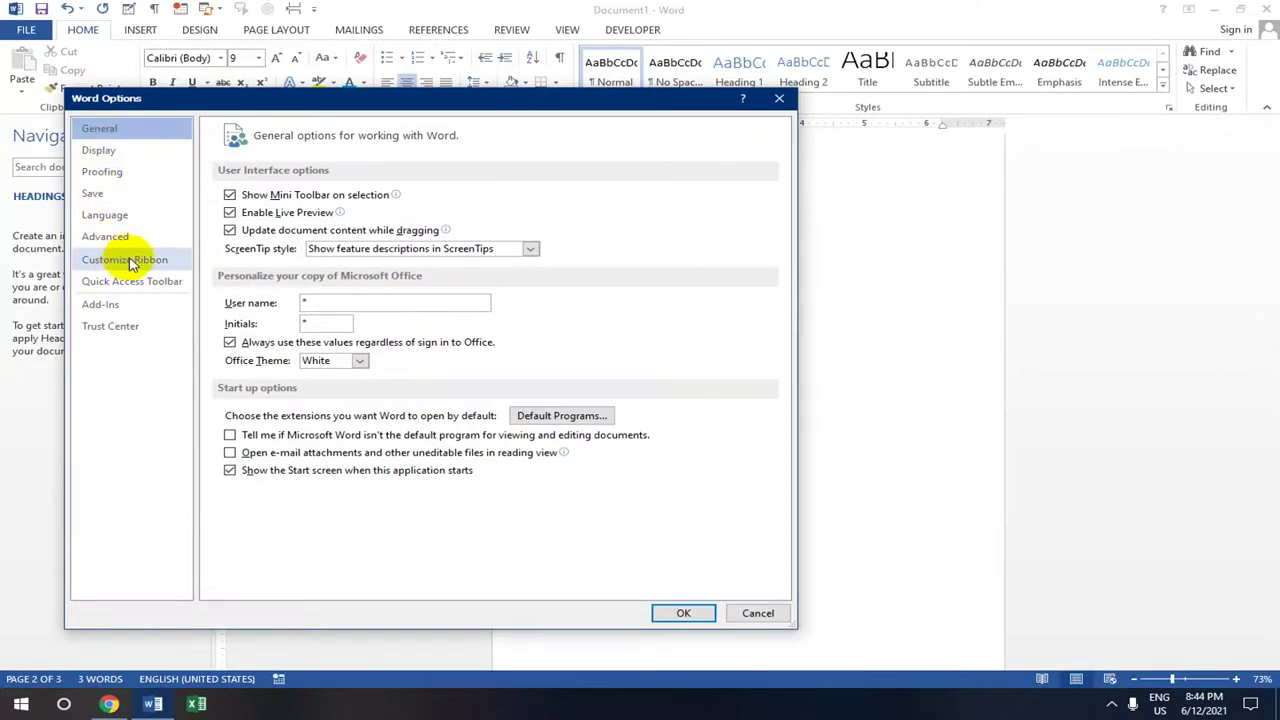
left_click(125, 260)
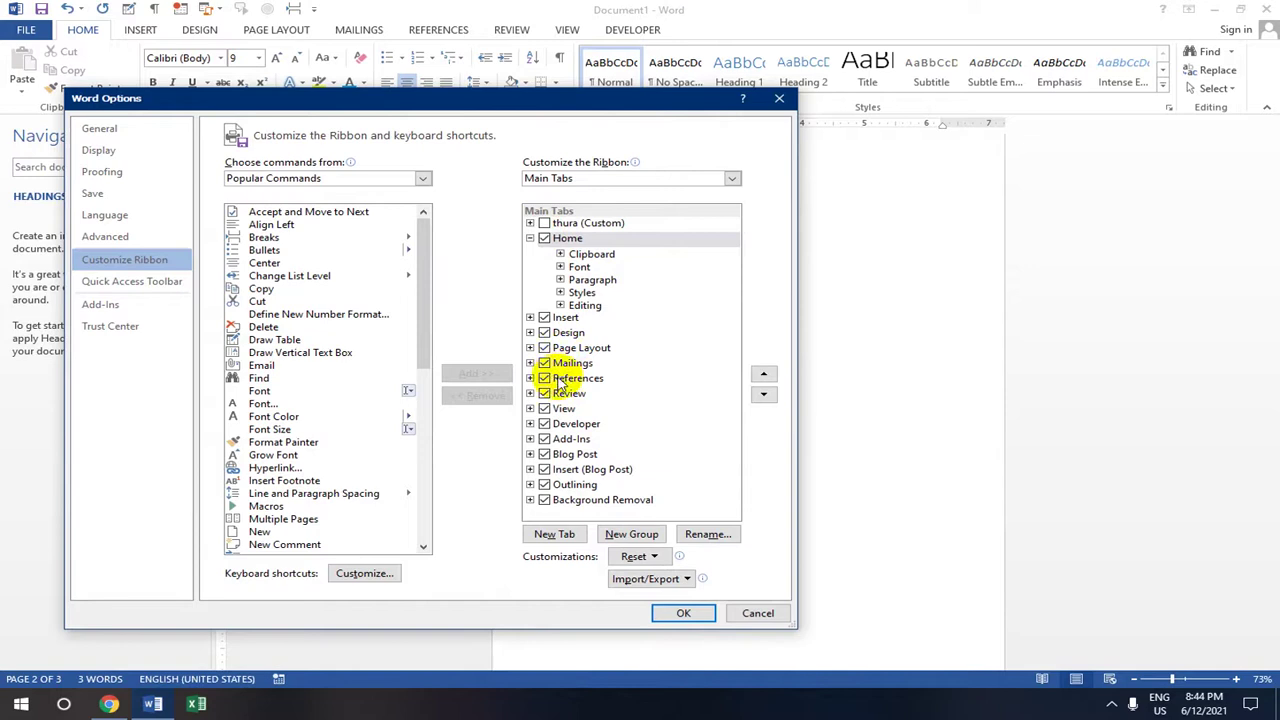
left_click(560, 534)
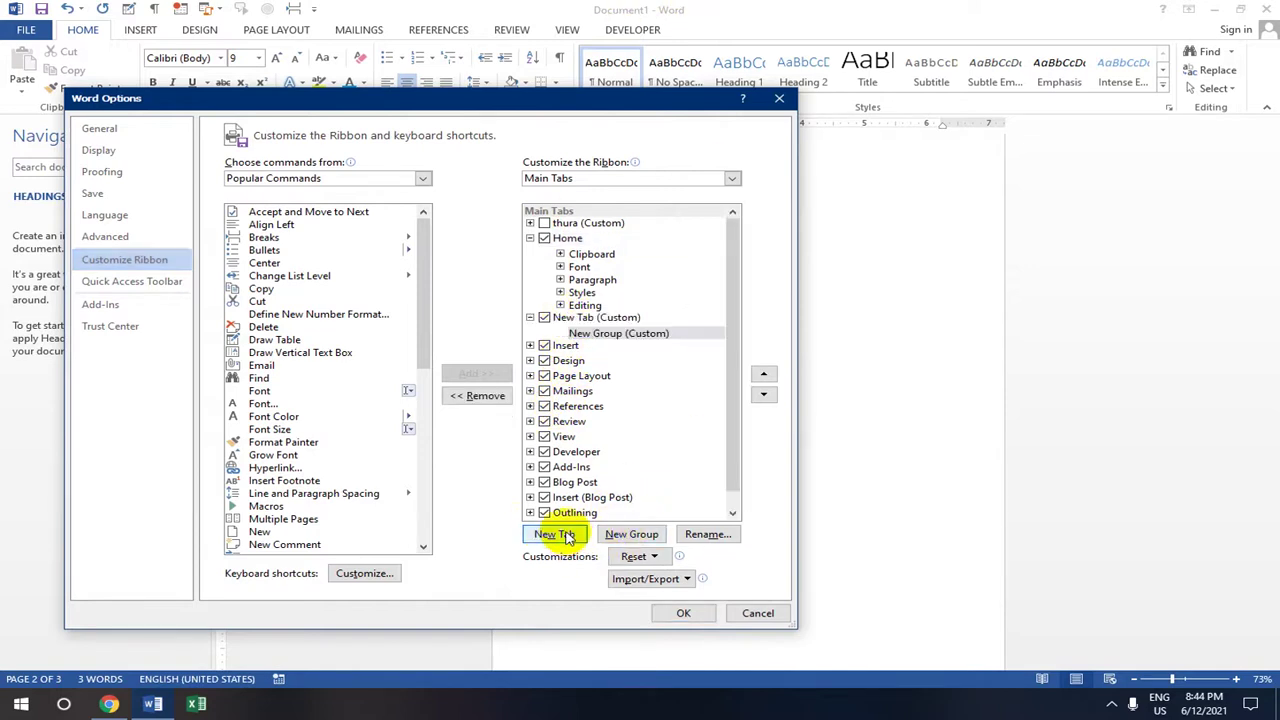
left_click(705, 534)
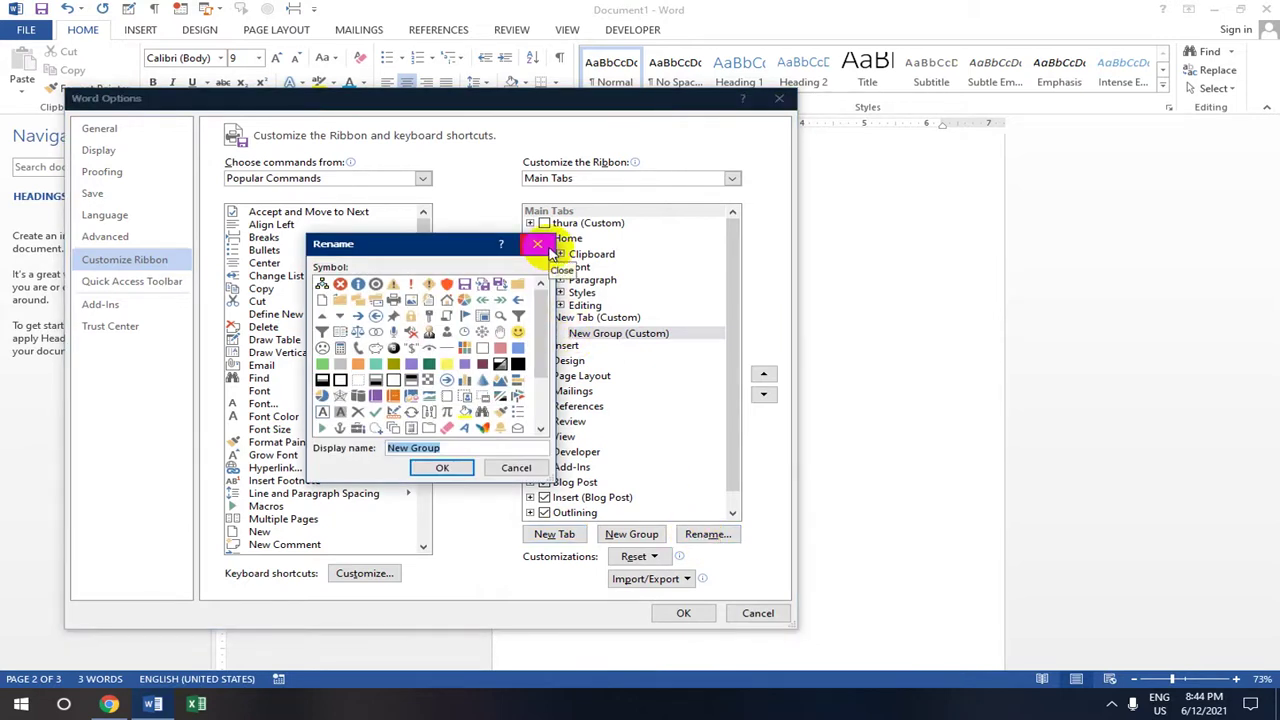
left_click(537, 244)
- Hide the new custom tab and every main tab from Home through Outlining, leaving Background Removal enabled, and apply the change
left_click(565, 316)
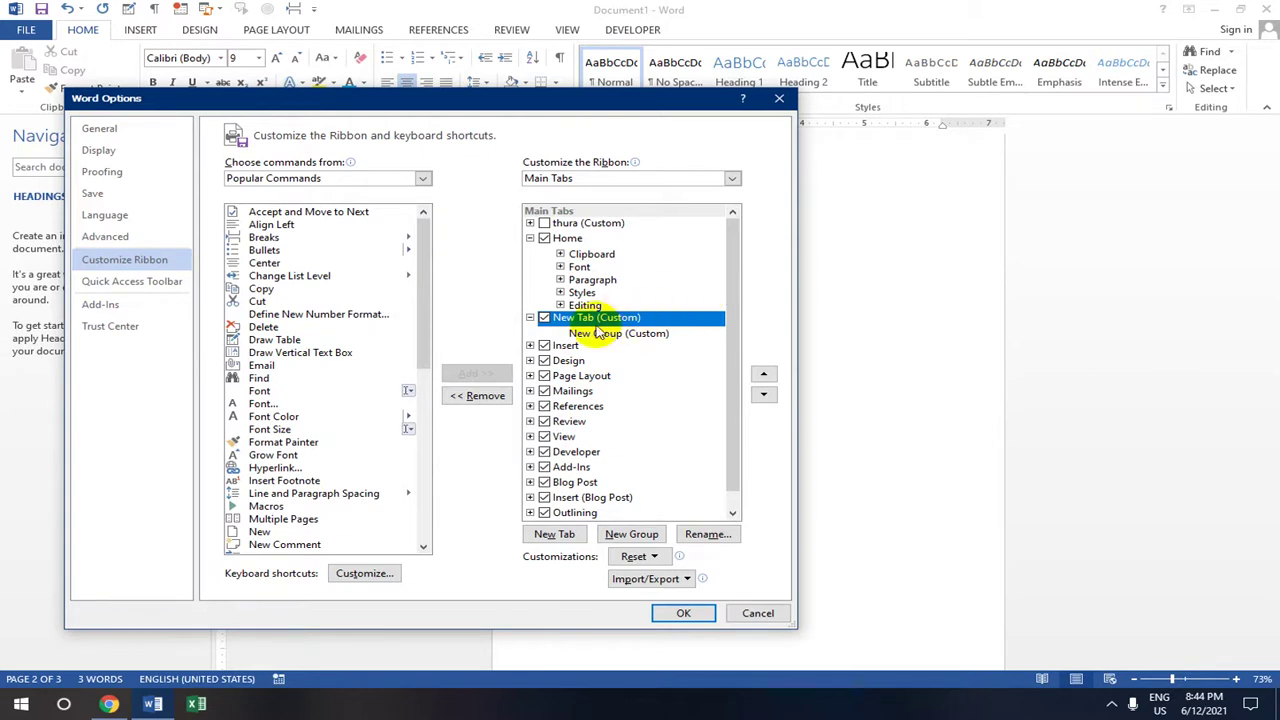
left_click(544, 317)
left_click(544, 238)
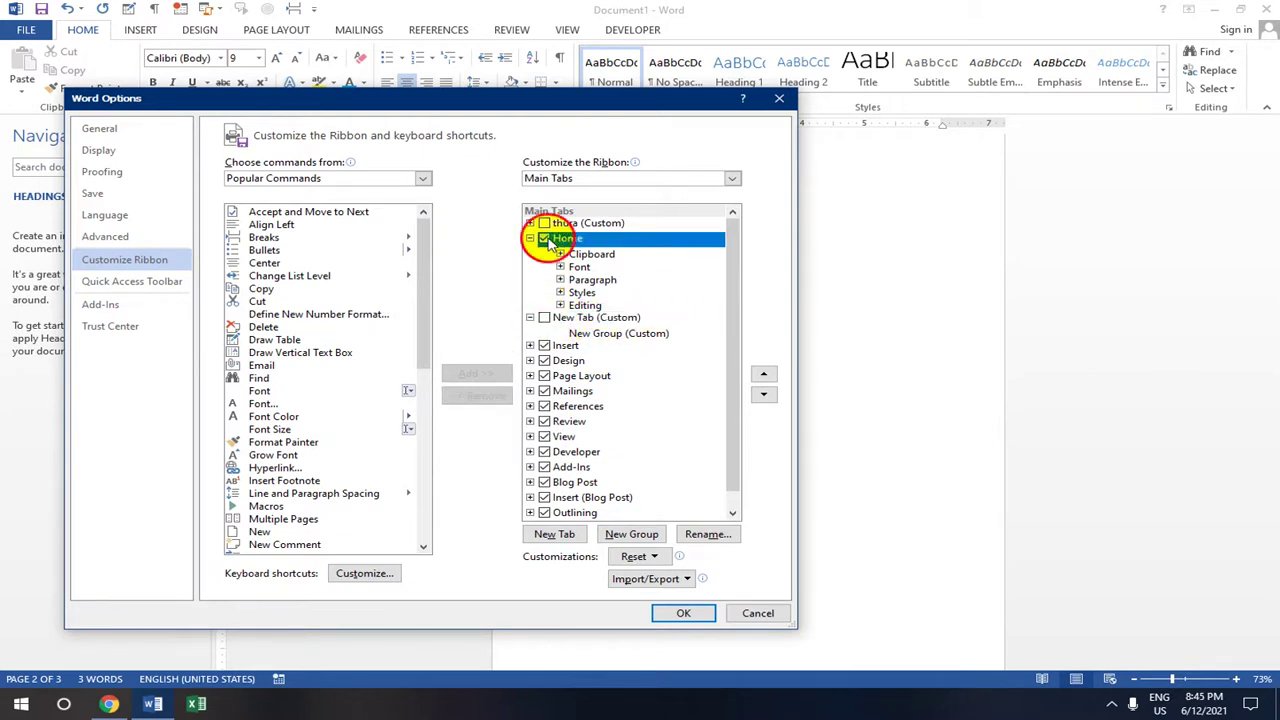
left_click(544, 345)
left_click(544, 360)
left_click(544, 375)
left_click(544, 391)
left_click(544, 406)
left_click(544, 421)
left_click(544, 436)
left_click(544, 452)
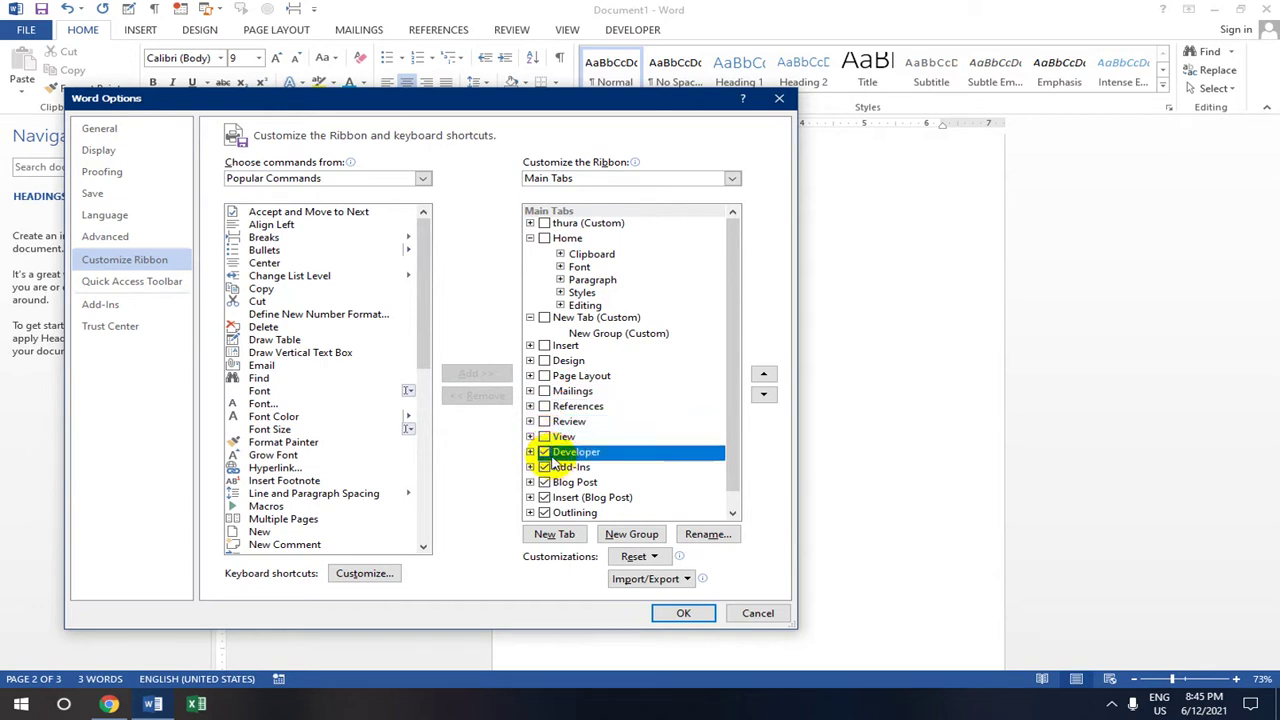
left_click(544, 467)
left_click(544, 452)
left_click(544, 482)
left_click(544, 497)
left_click(544, 512)
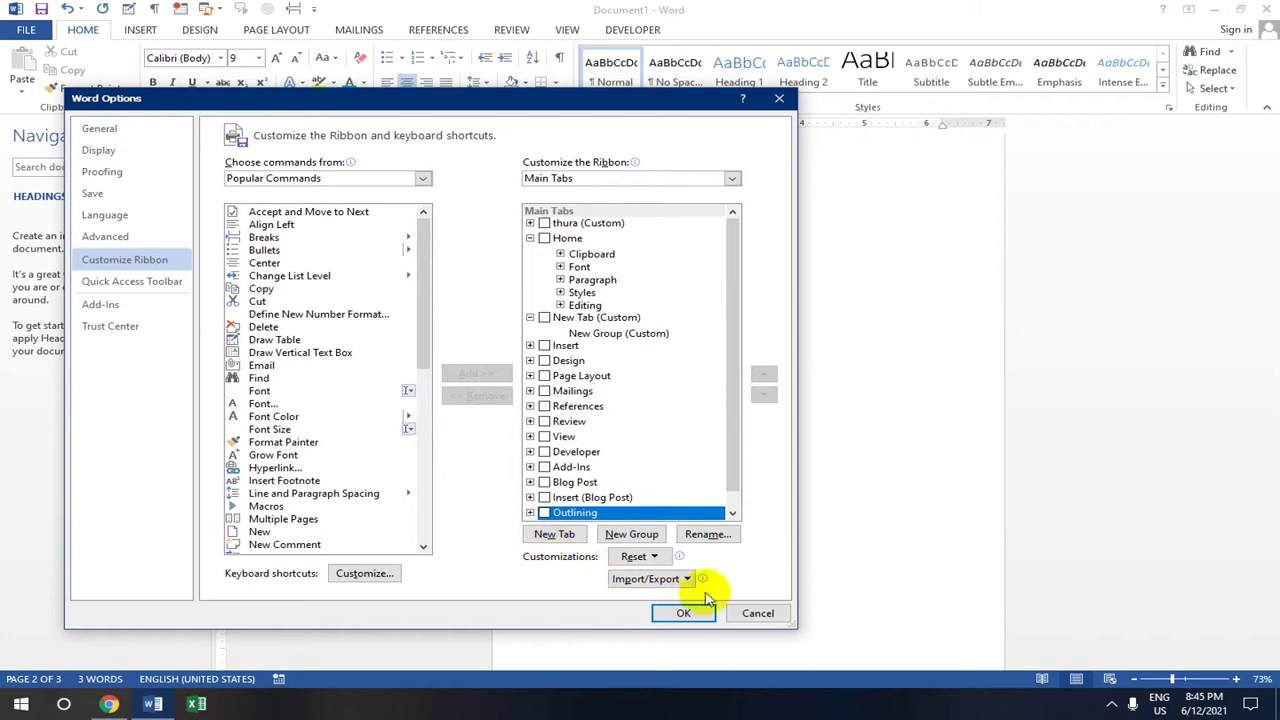
left_click(684, 614)
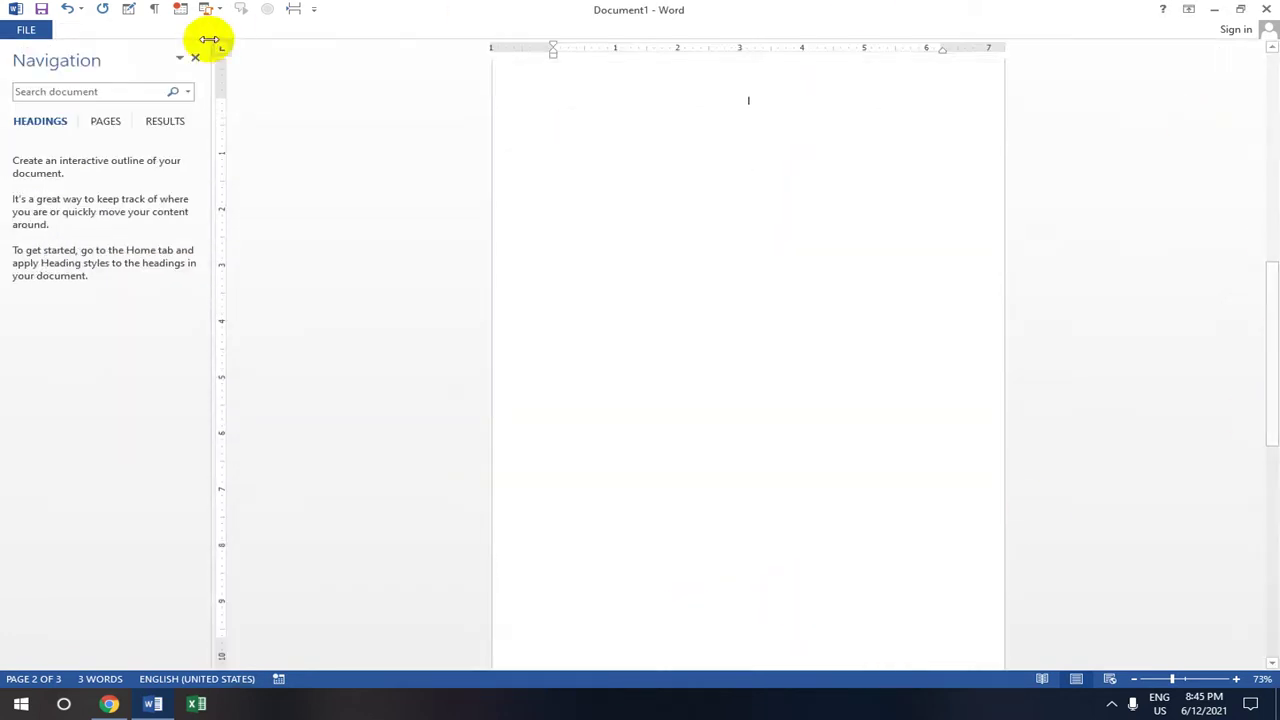
- Add a new custom tab after Add-Ins in the ribbon customization options, rename it with the person's full name, and apply the change
left_click(22, 30)
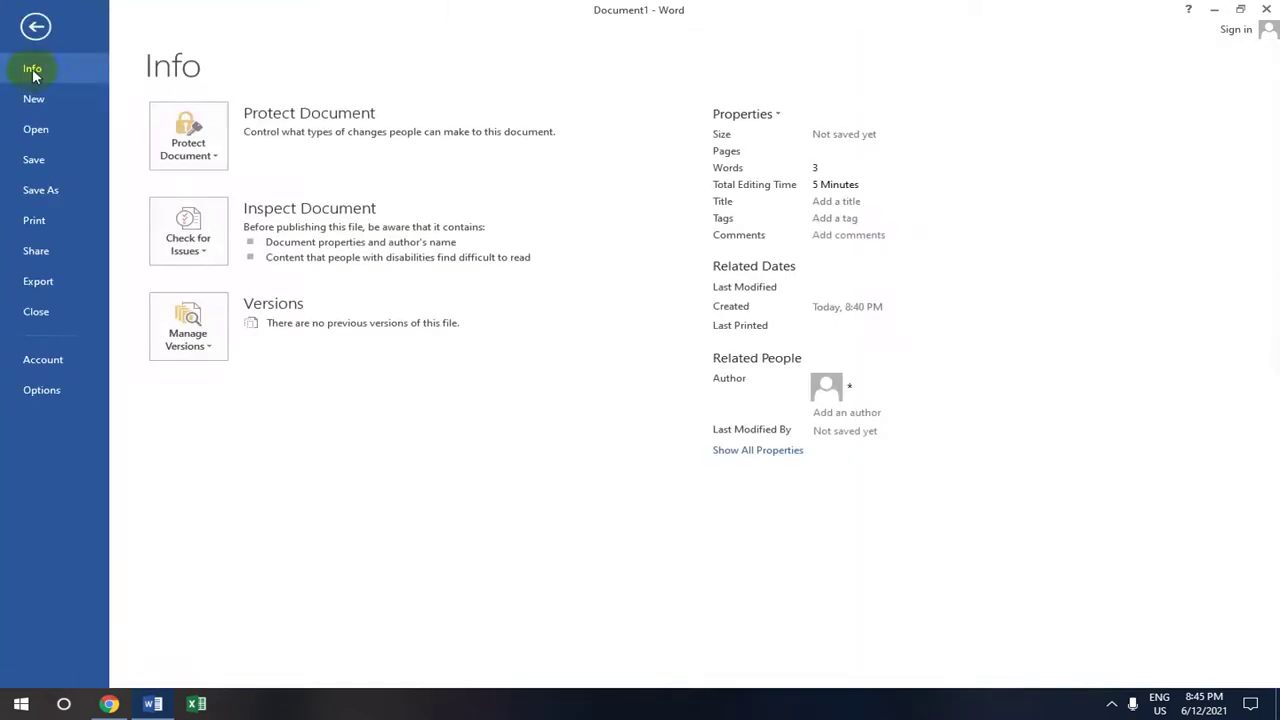
left_click(38, 396)
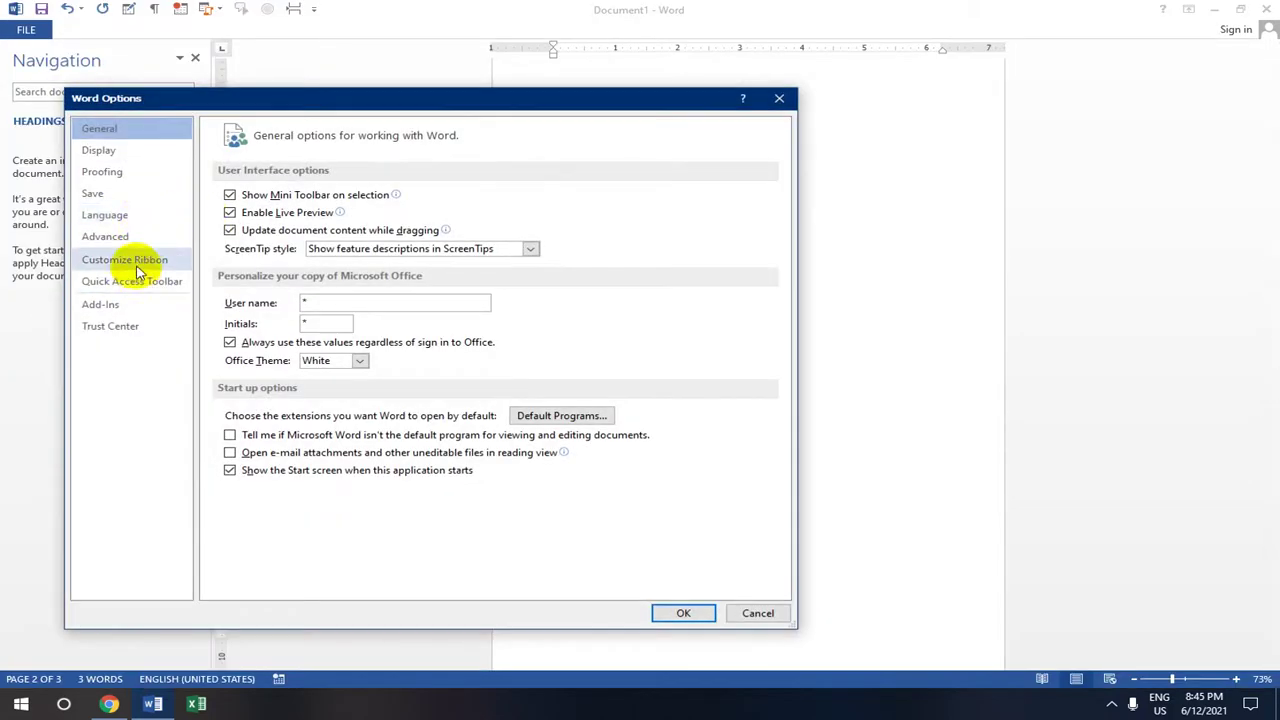
left_click(142, 262)
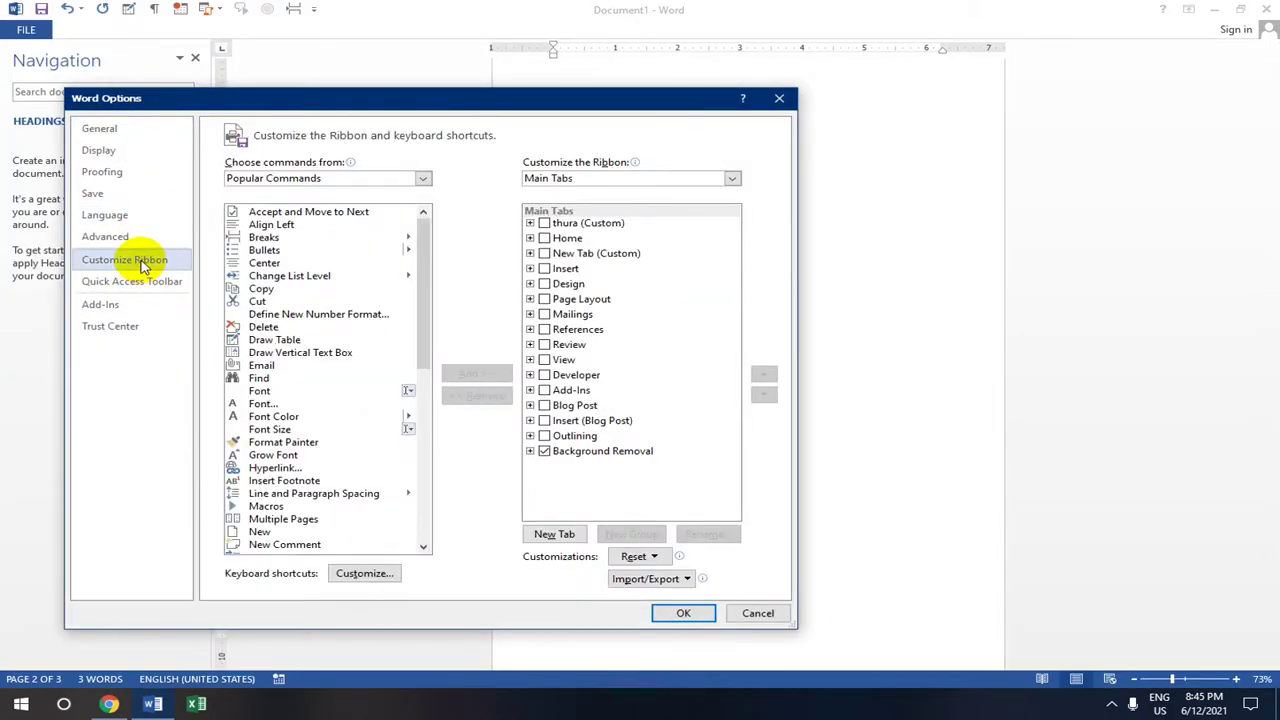
left_click(565, 537)
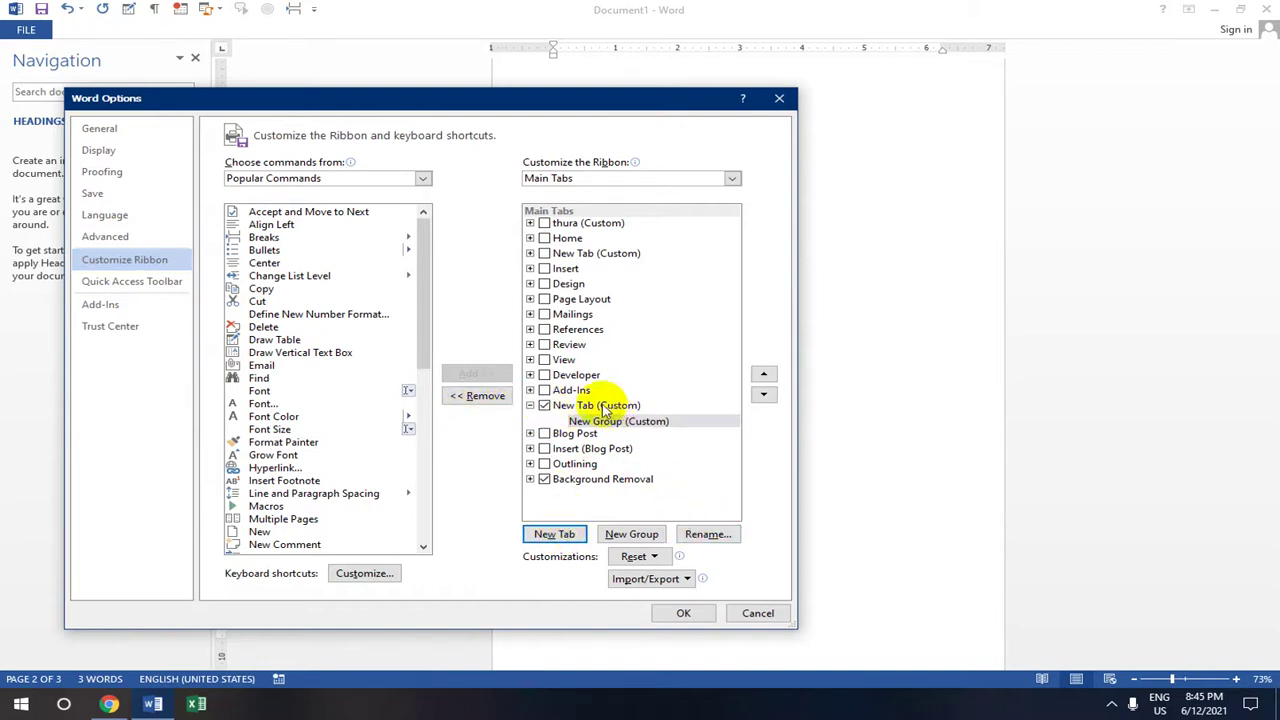
left_click(531, 405)
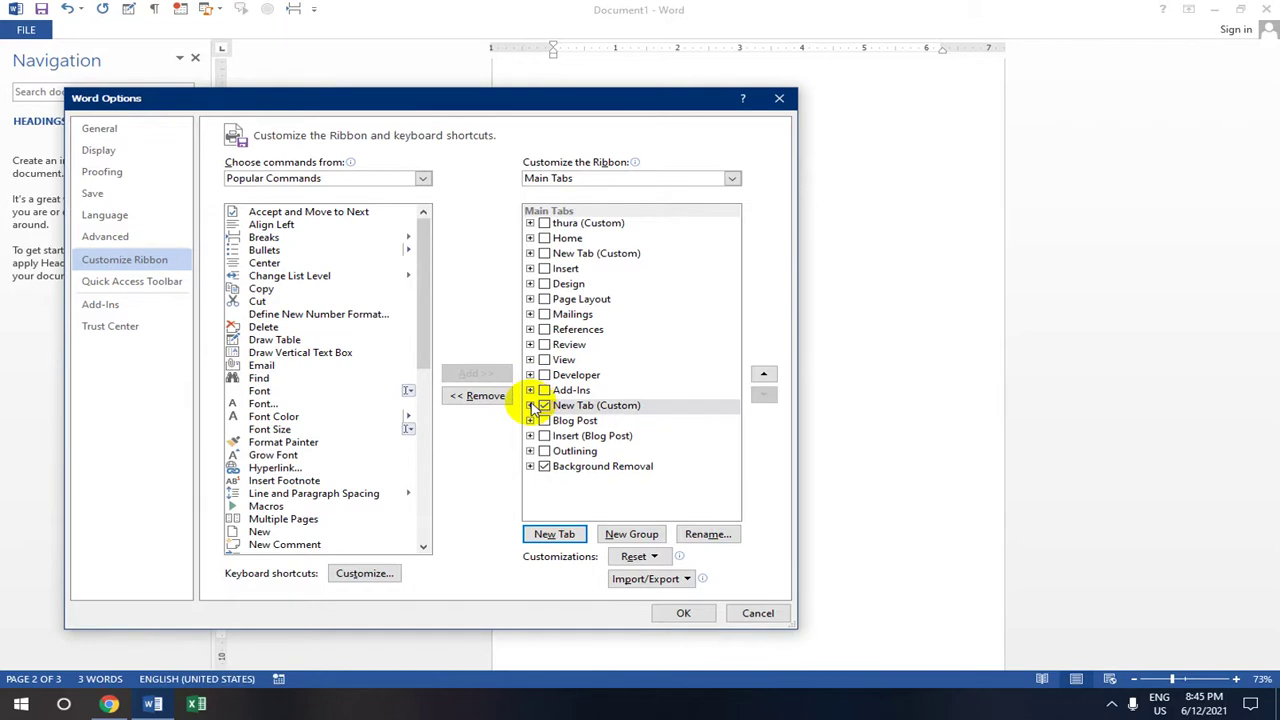
left_click(708, 534)
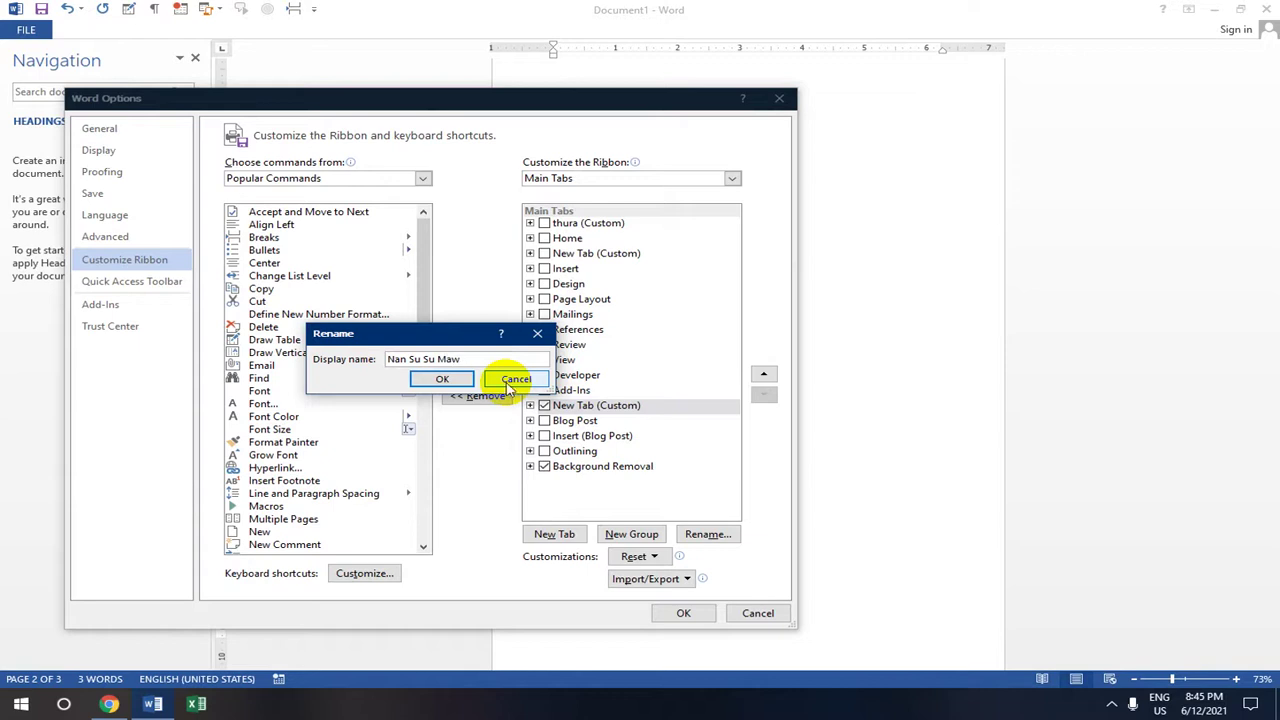
left_click(443, 380)
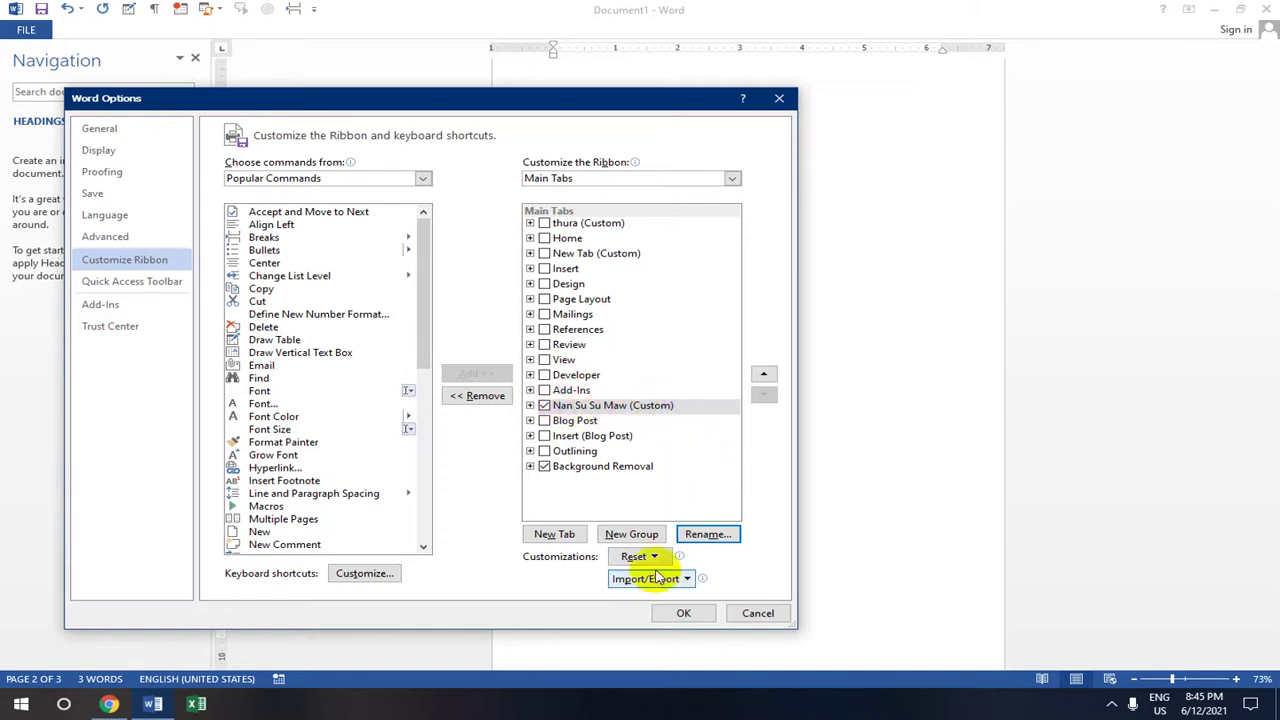
left_click(684, 614)
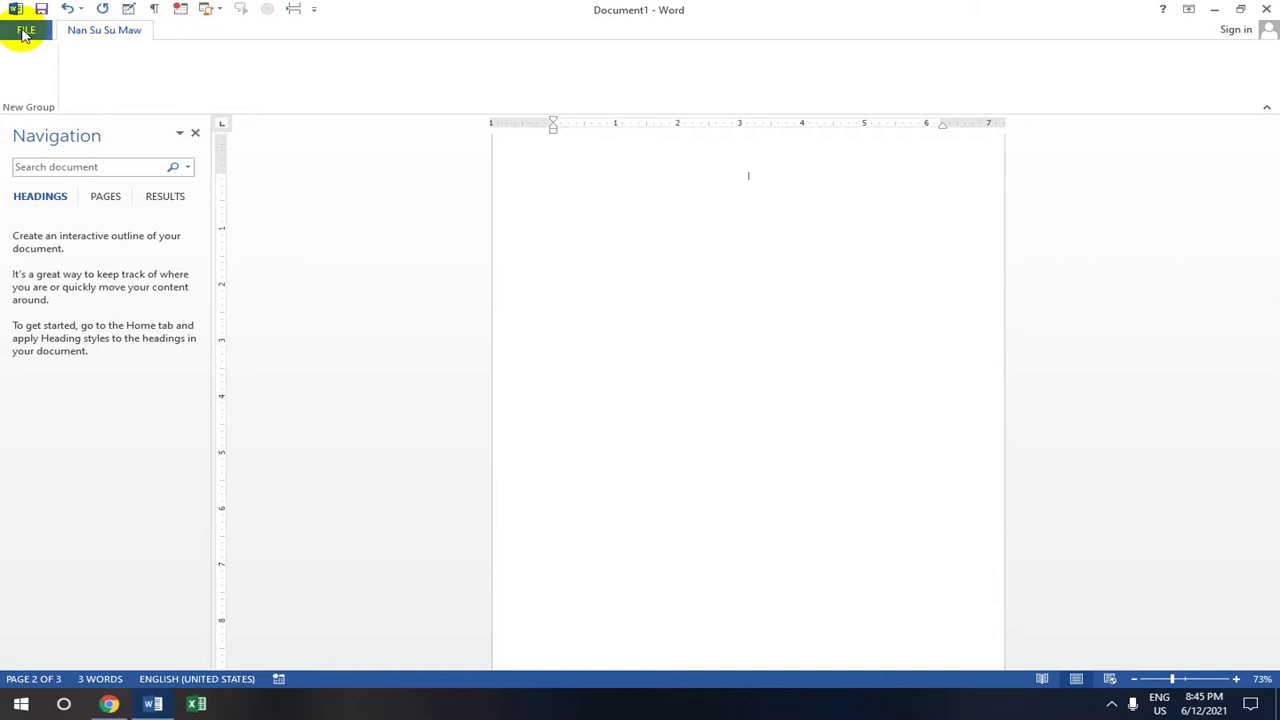
- Add the 5-Point Star command from Commands Not in the Ribbon to the new group of the custom tab below Add-Ins
left_click(27, 32)
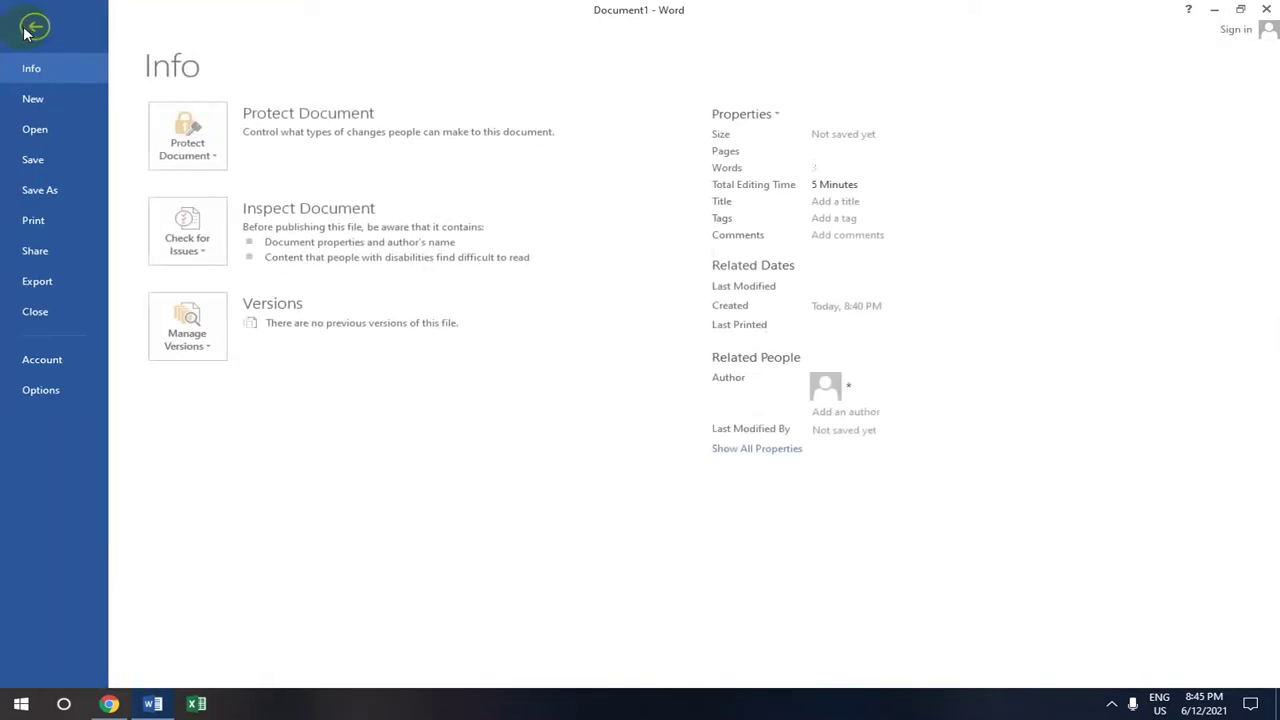
left_click(45, 393)
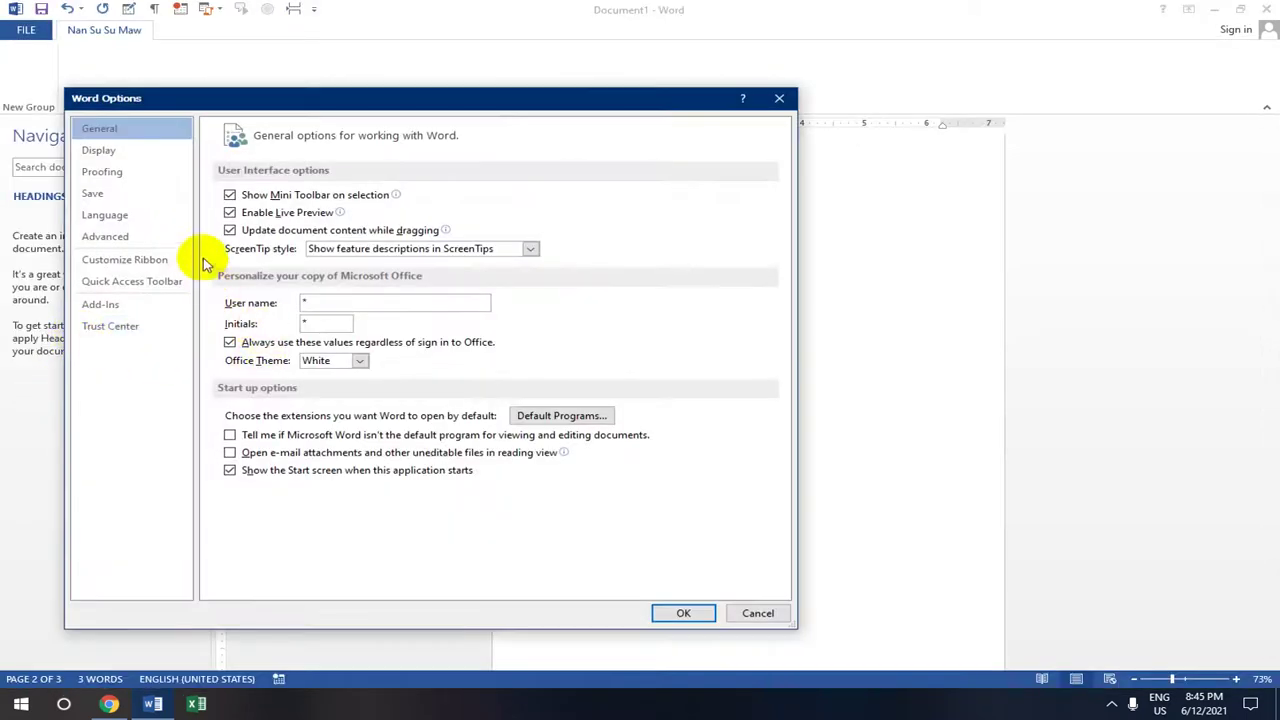
left_click(140, 262)
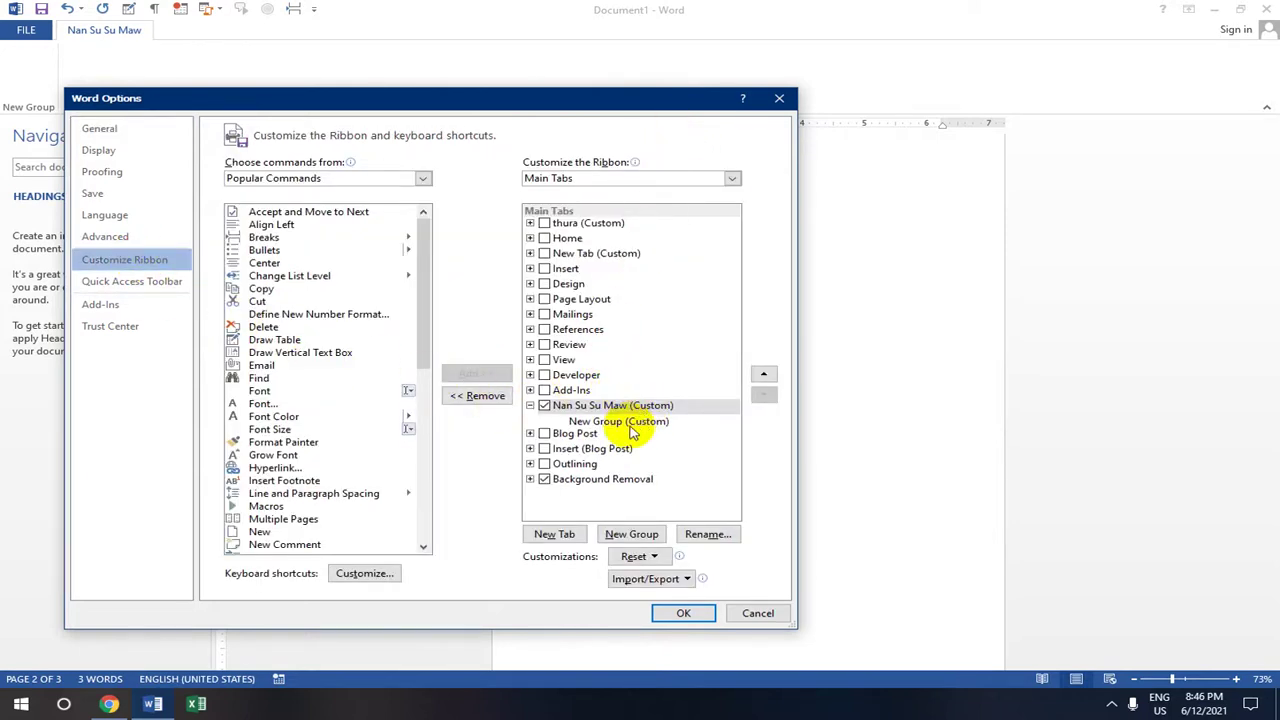
left_click(424, 179)
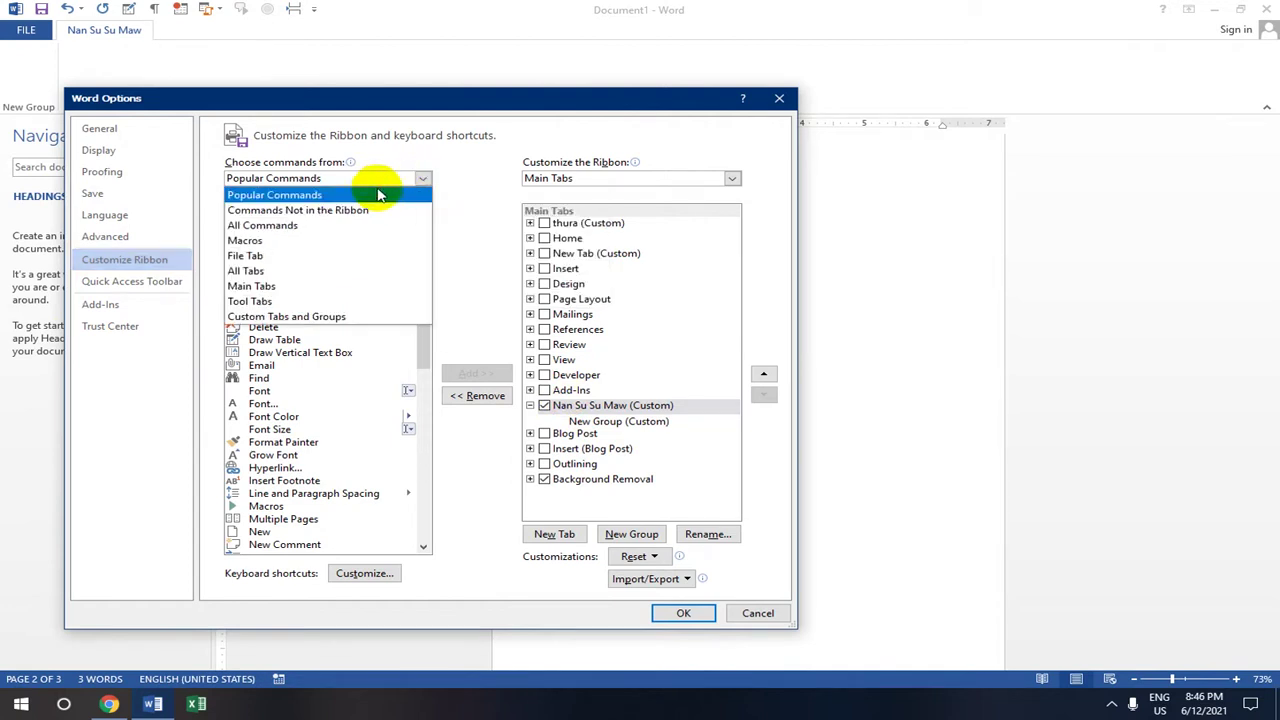
left_click(336, 218)
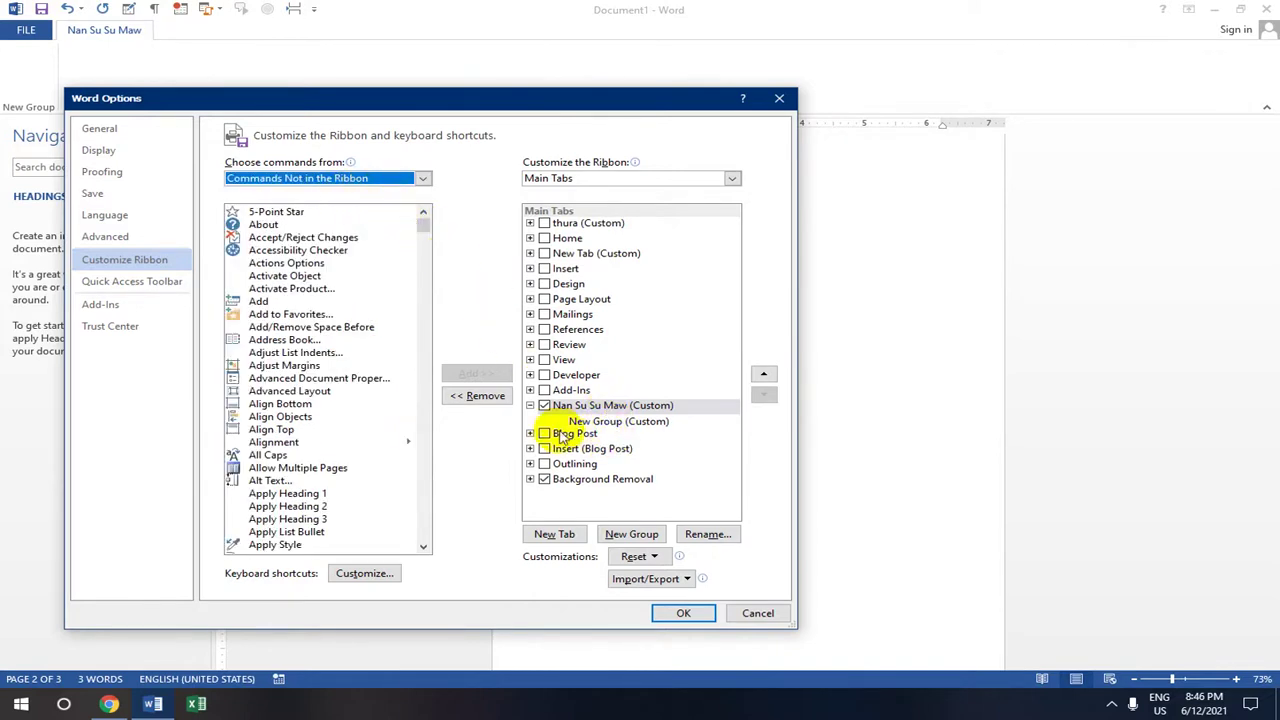
left_click(656, 424)
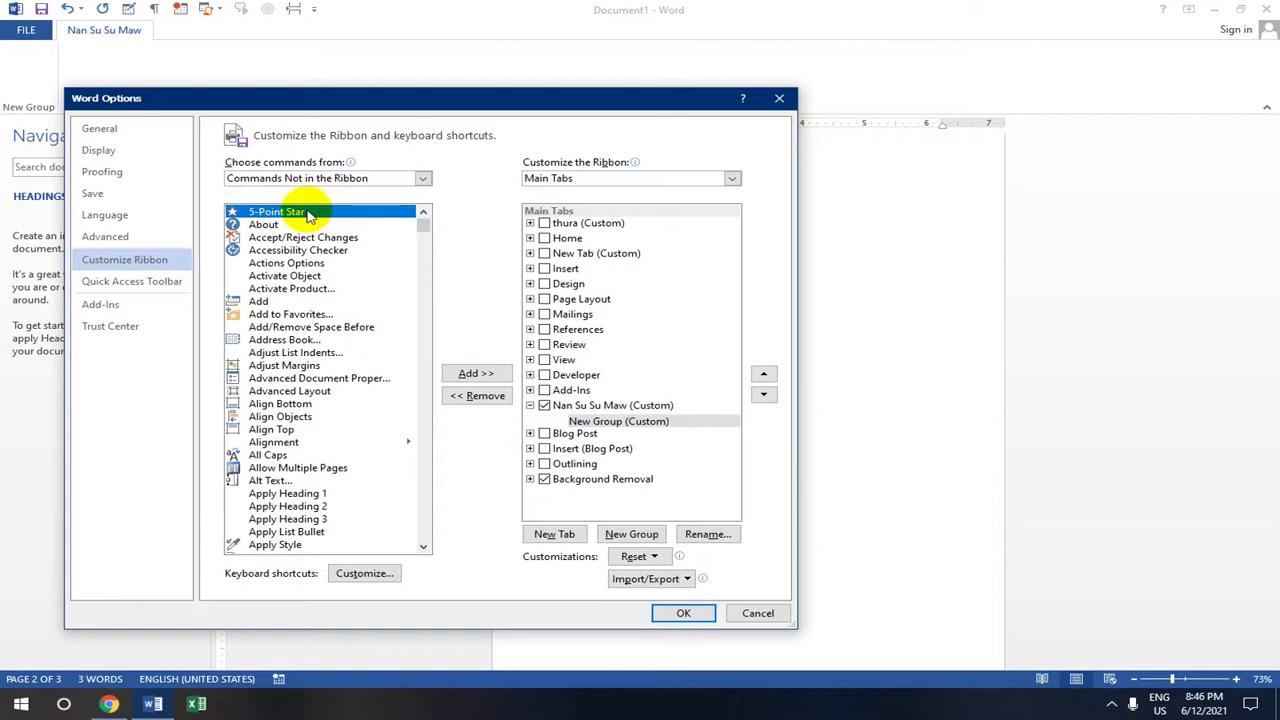
left_click(476, 375)
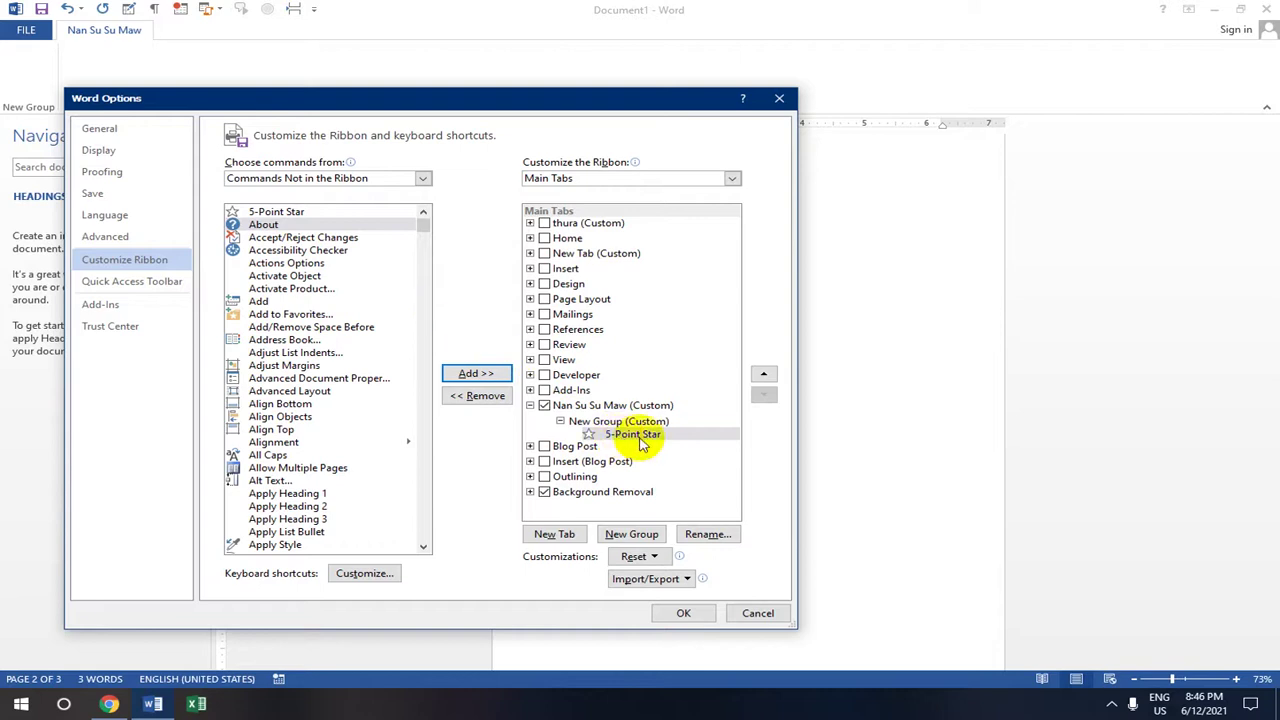
- Change the symbol of the added 5-Point Star command to the yellow smiley face, keeping its display name, and apply the change
right_click(683, 440)
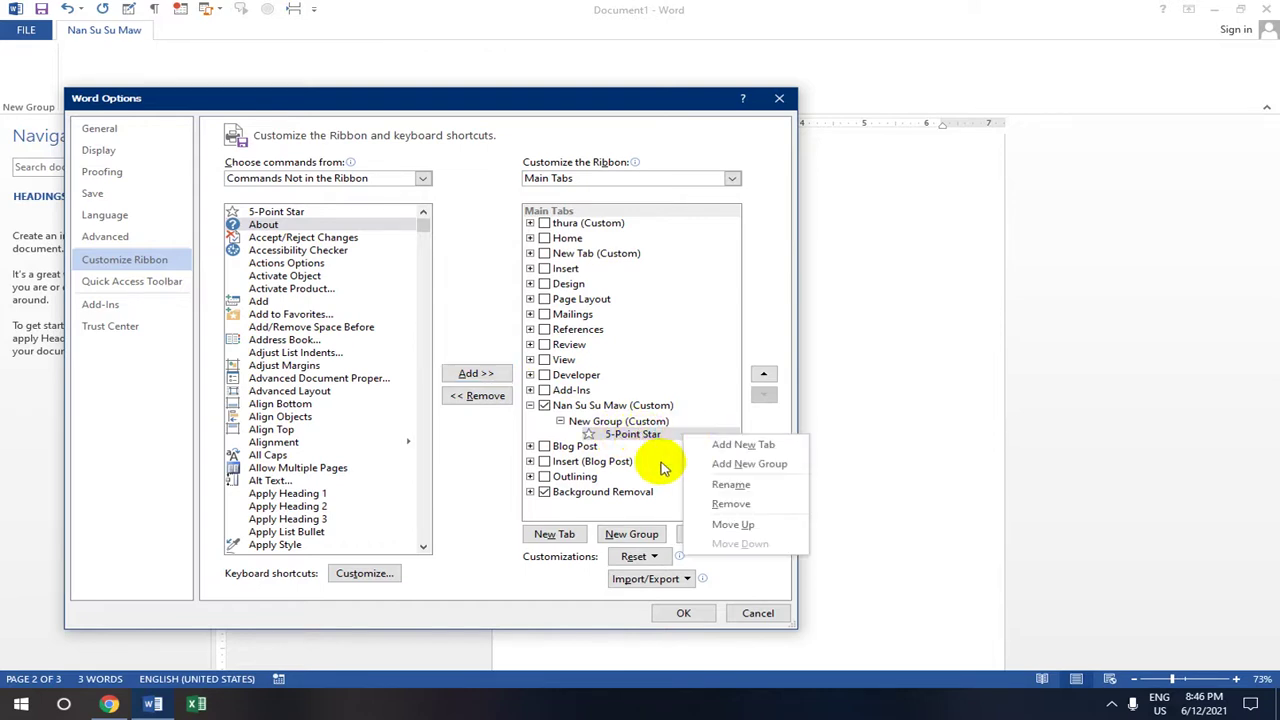
left_click(660, 463)
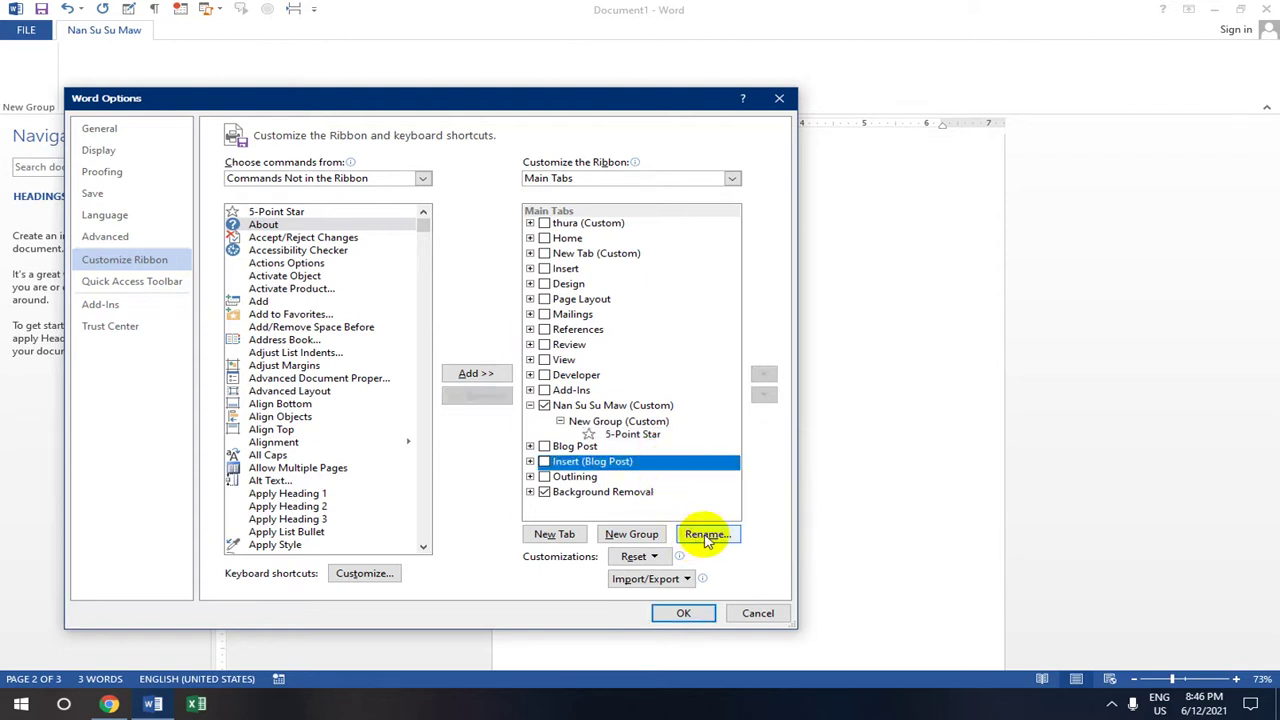
left_click(660, 436)
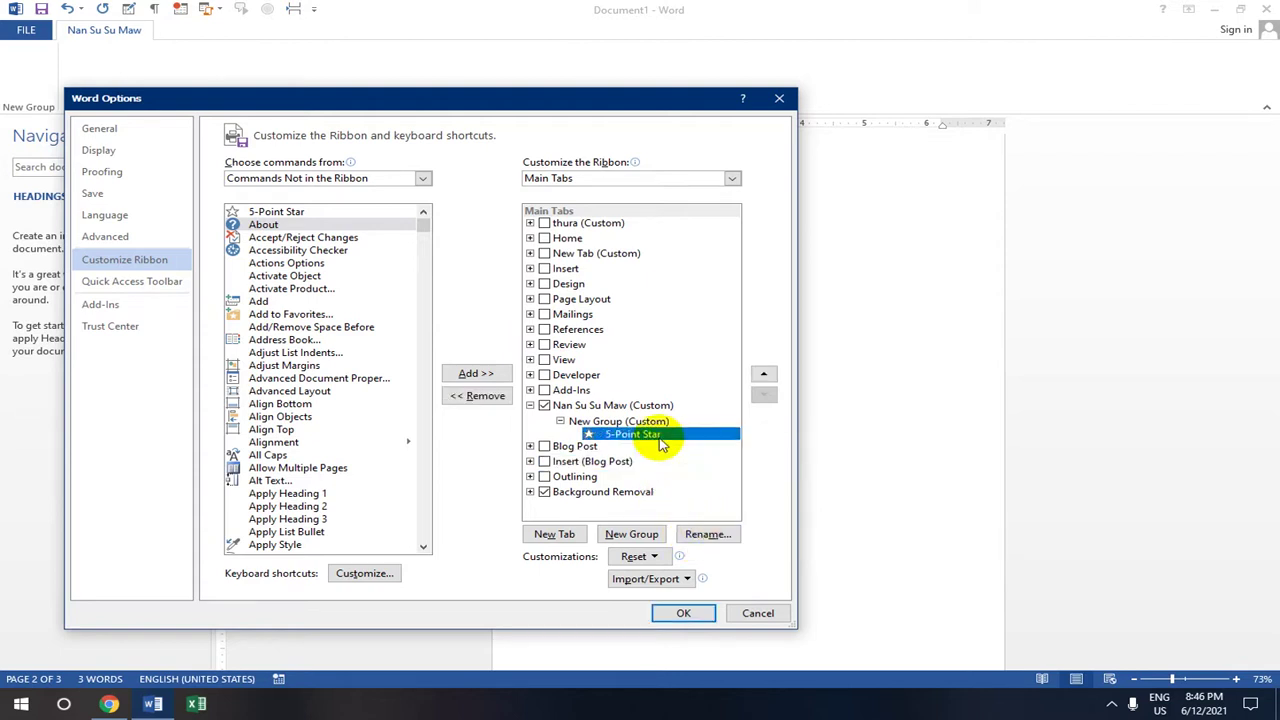
left_click(708, 535)
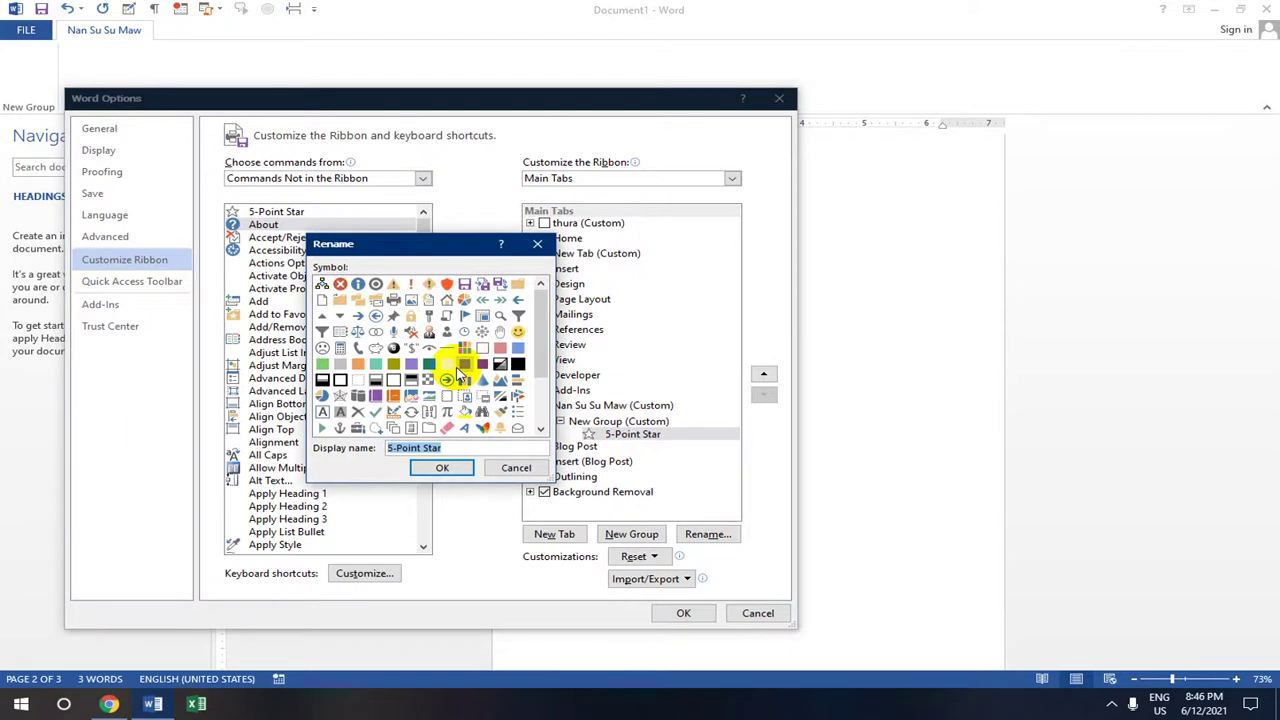
scroll(460, 374, "down", 1)
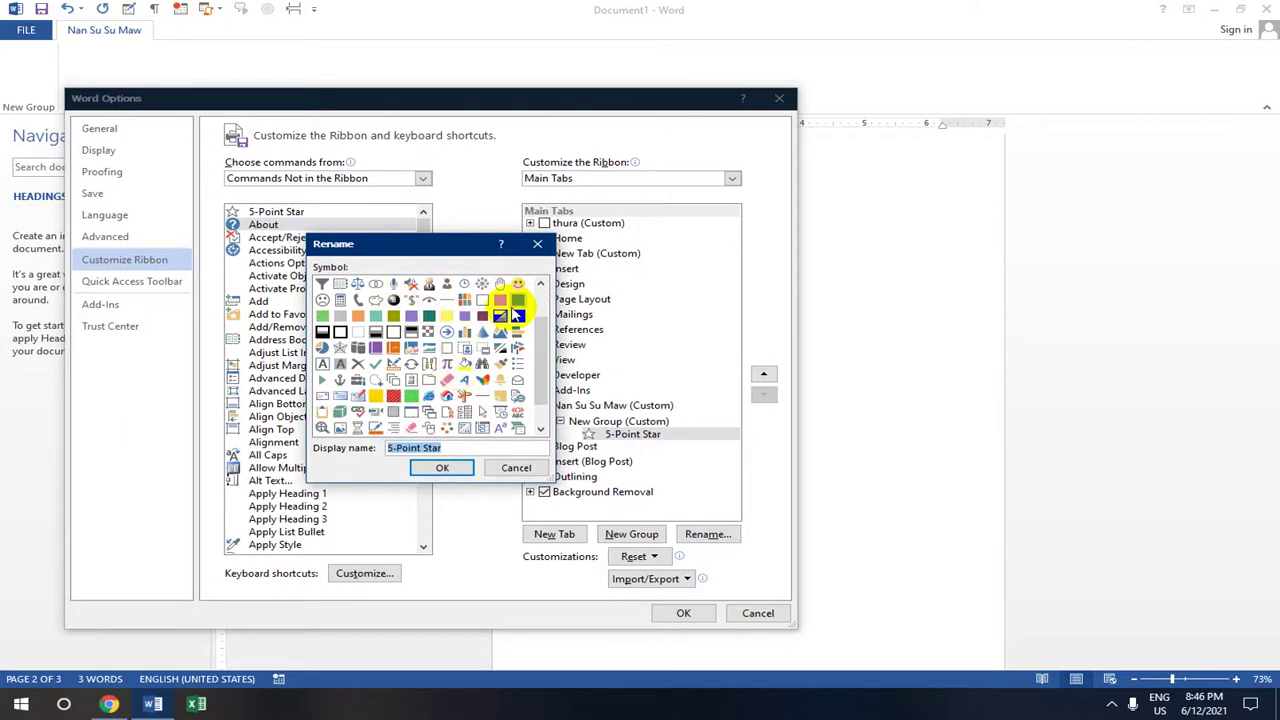
left_click(518, 285)
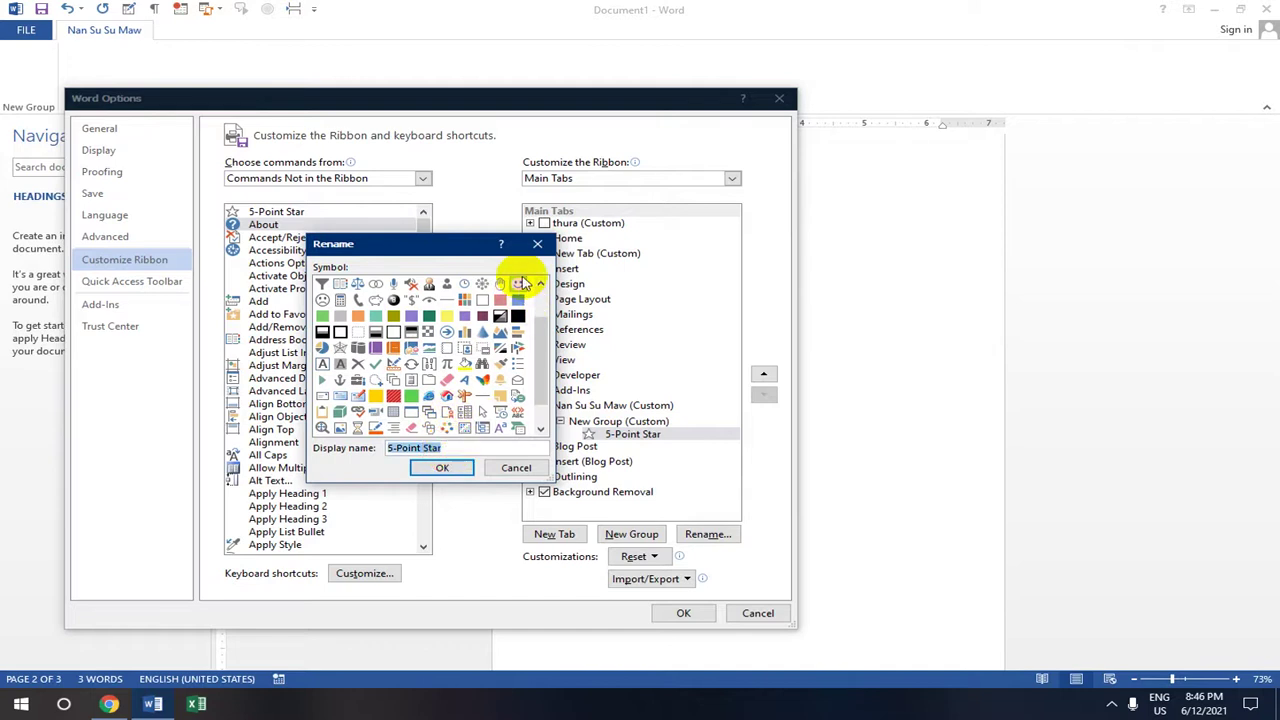
left_click(452, 469)
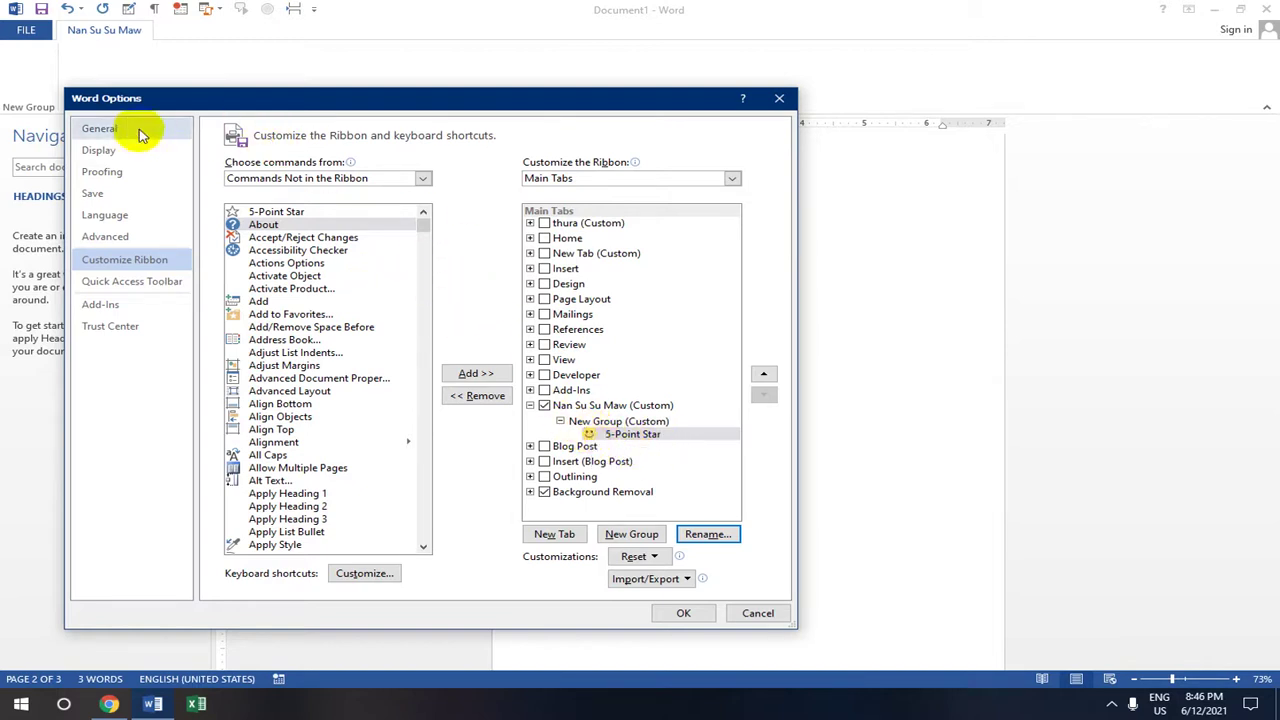
left_click(683, 613)
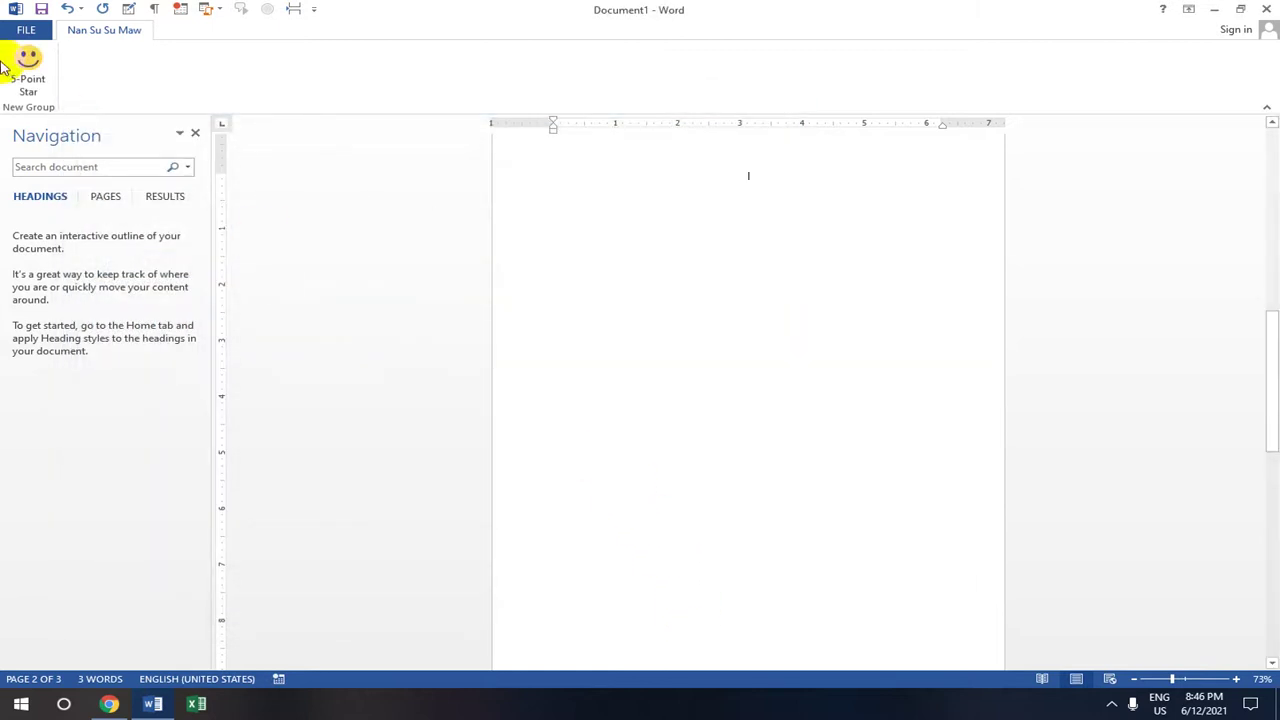
- Draw a 5-point star of 1" by 1" near the page's upper left with the custom tab's command, and undo it
left_click(28, 55)
left_click_drag(560, 218, 620, 256)
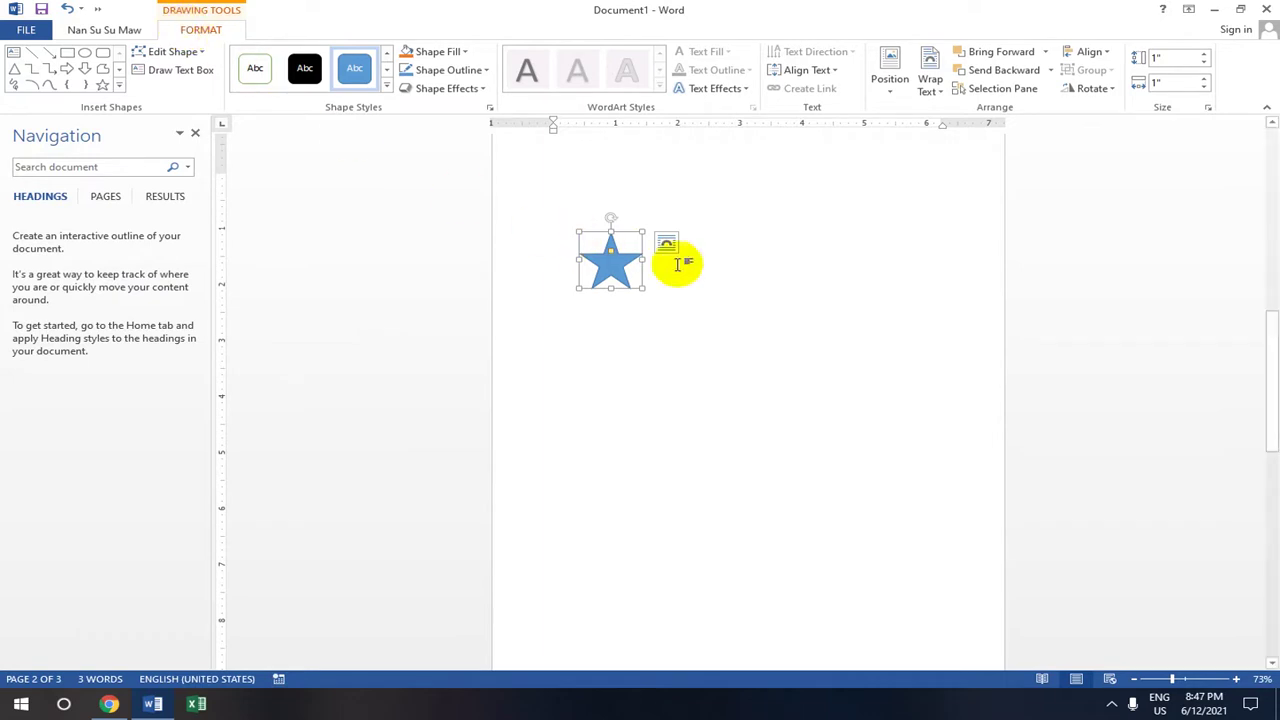
key("ctrl+z")
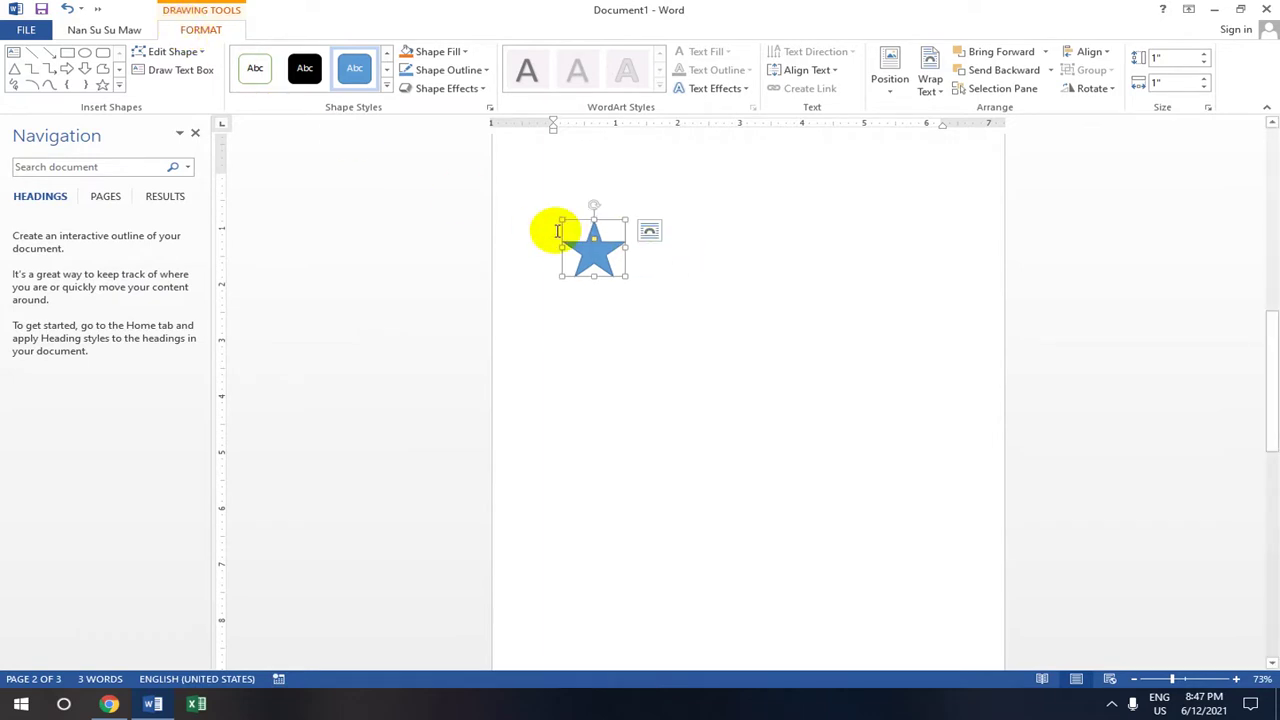
key("ctrl+z")
- In the ribbon customization options, select the new group of the named custom tab and list Commands Not in the Ribbon
left_click(28, 30)
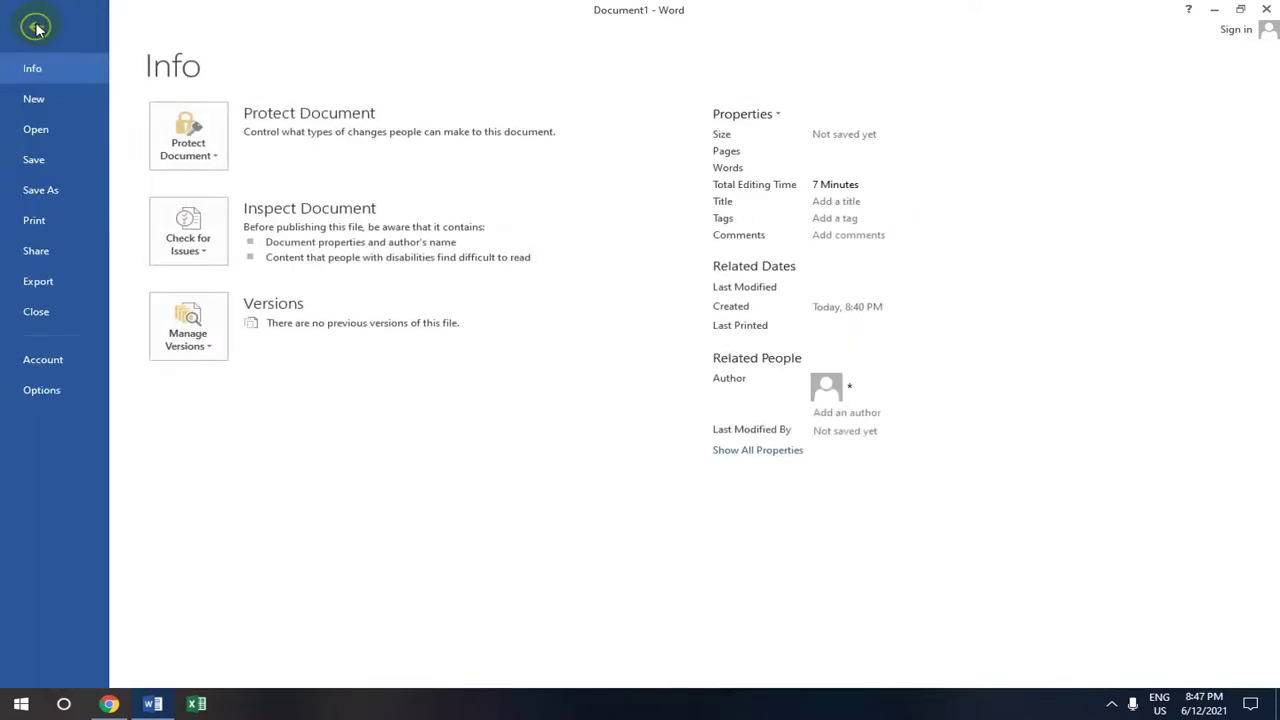
left_click(61, 391)
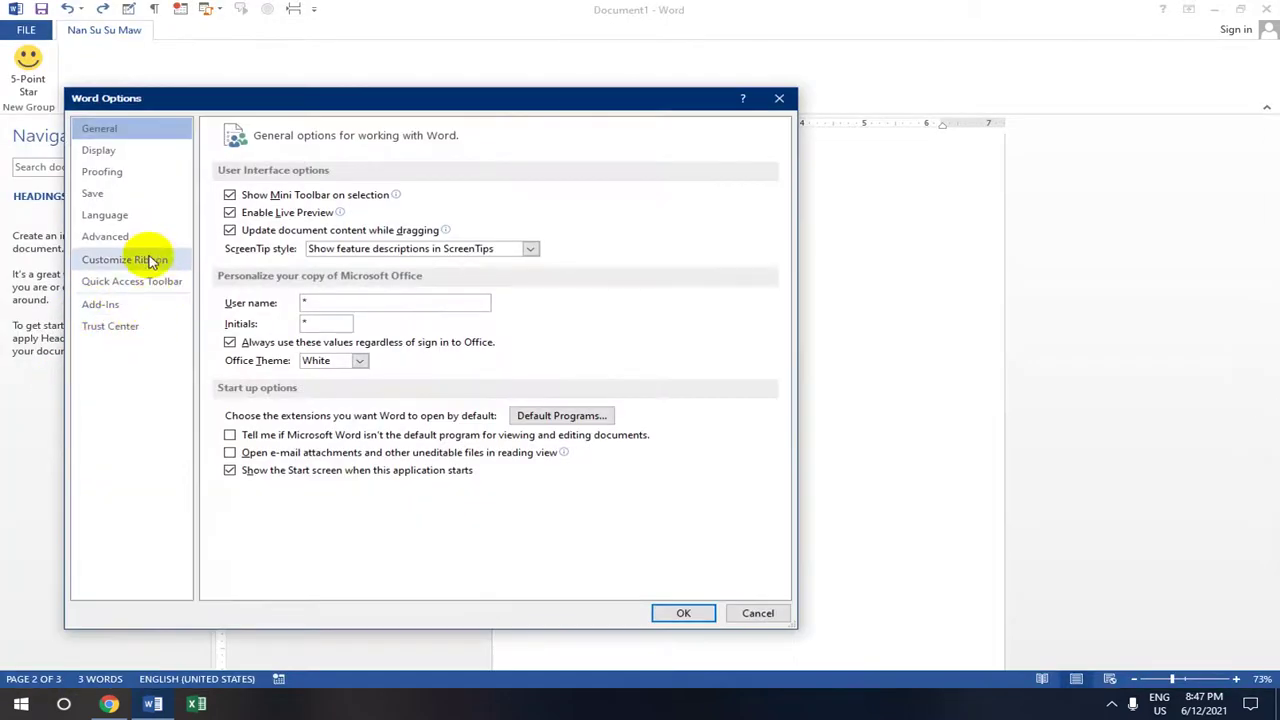
left_click(150, 260)
double_click(610, 405)
left_click(606, 422)
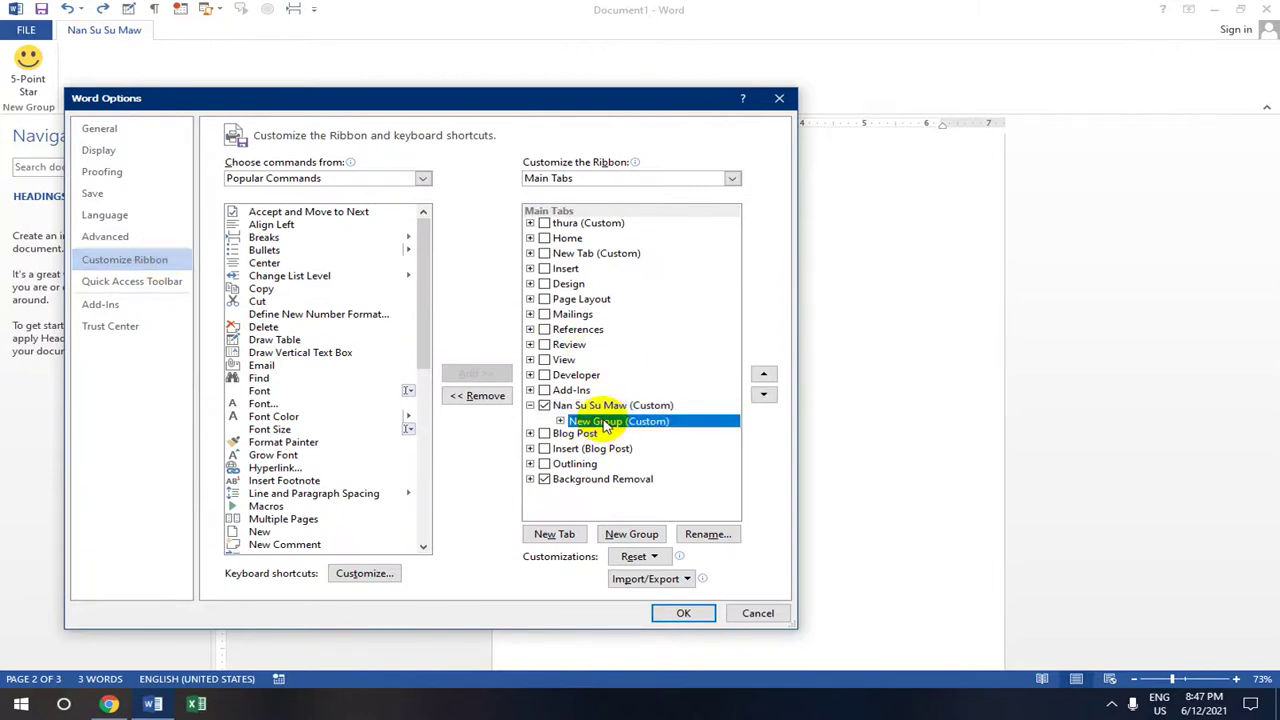
left_click(424, 178)
left_click(365, 214)
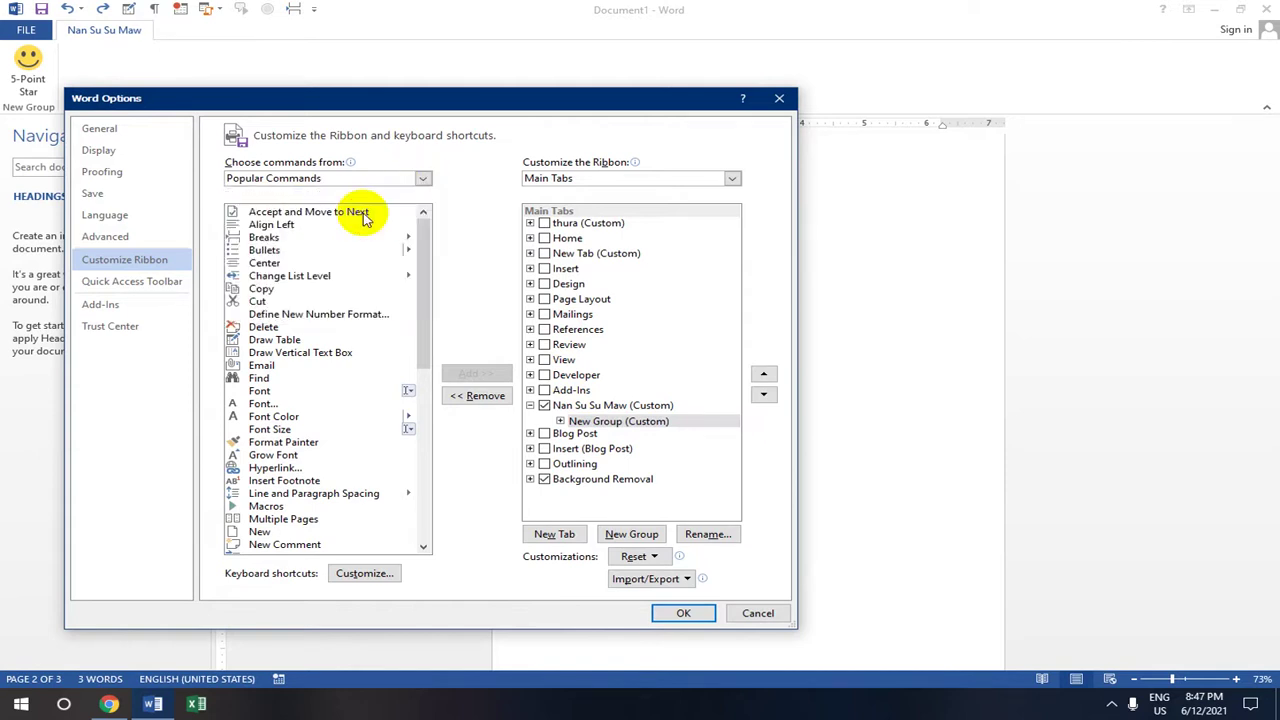
- Add the Apply Heading 1, Apply Heading 2 and Apply Heading 3 commands to the custom tab's new group
scroll(335, 318, "down", 1)
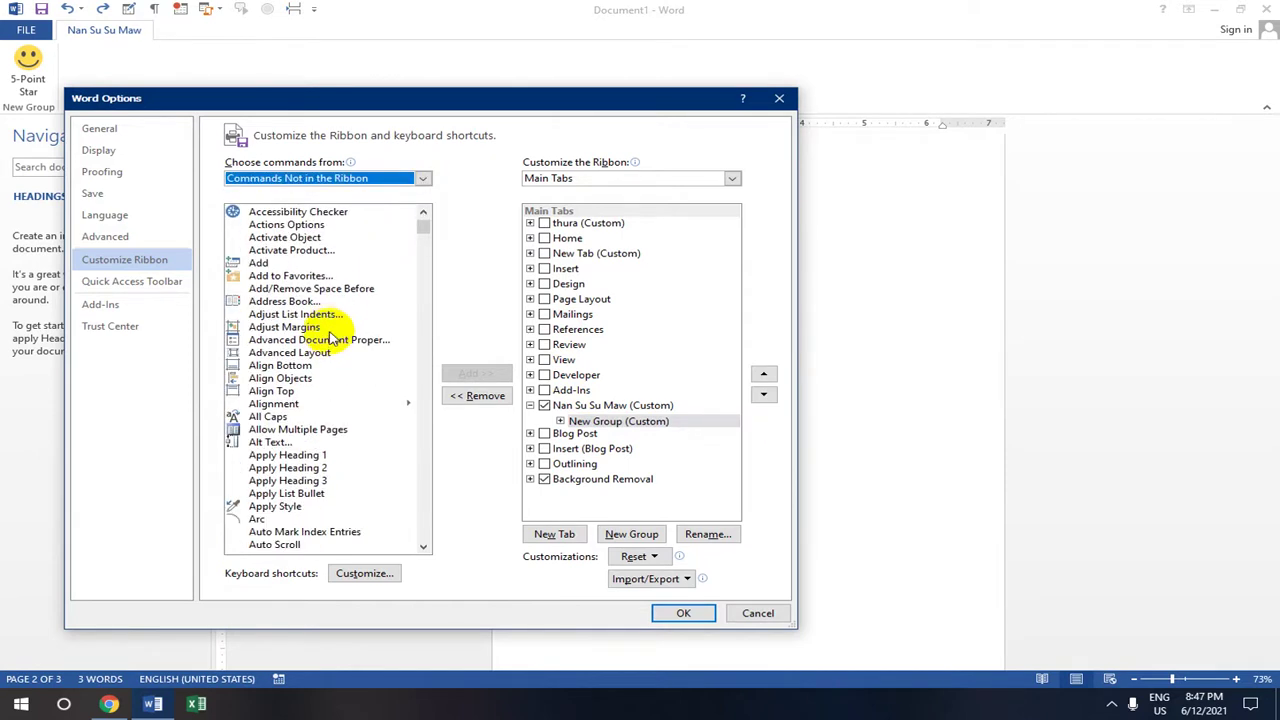
scroll(329, 429, "down", 1)
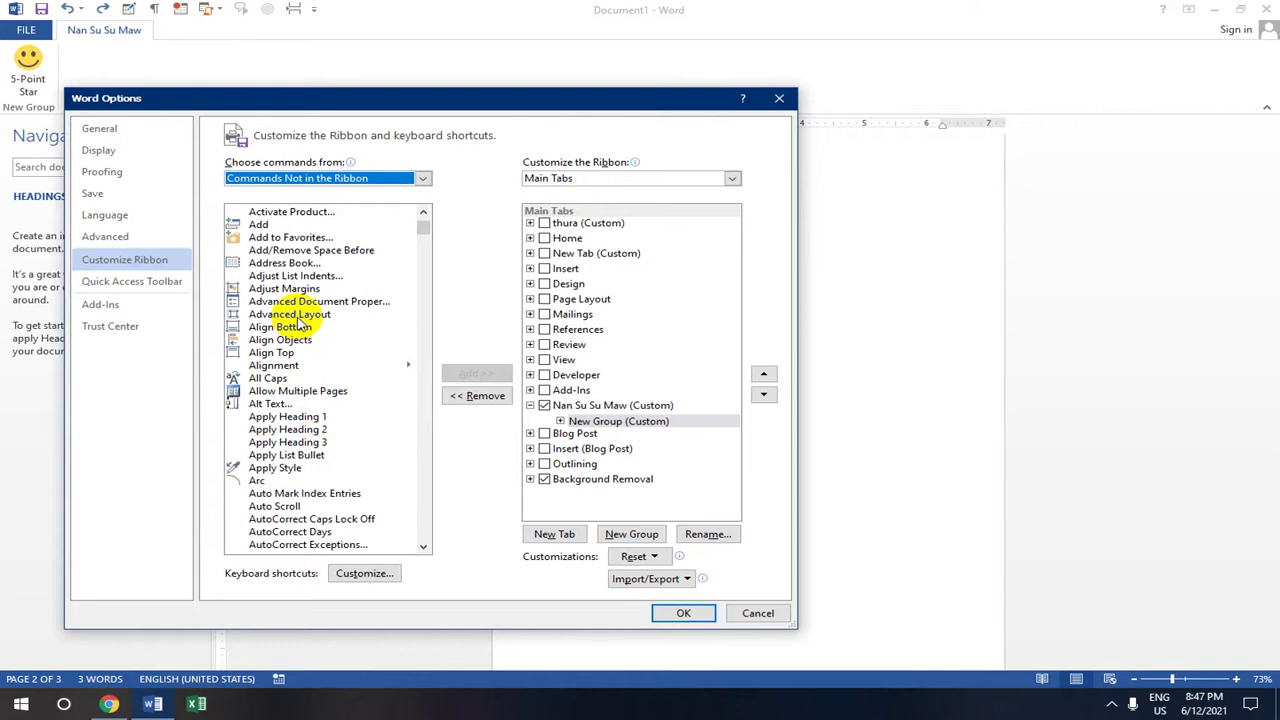
left_click(293, 226)
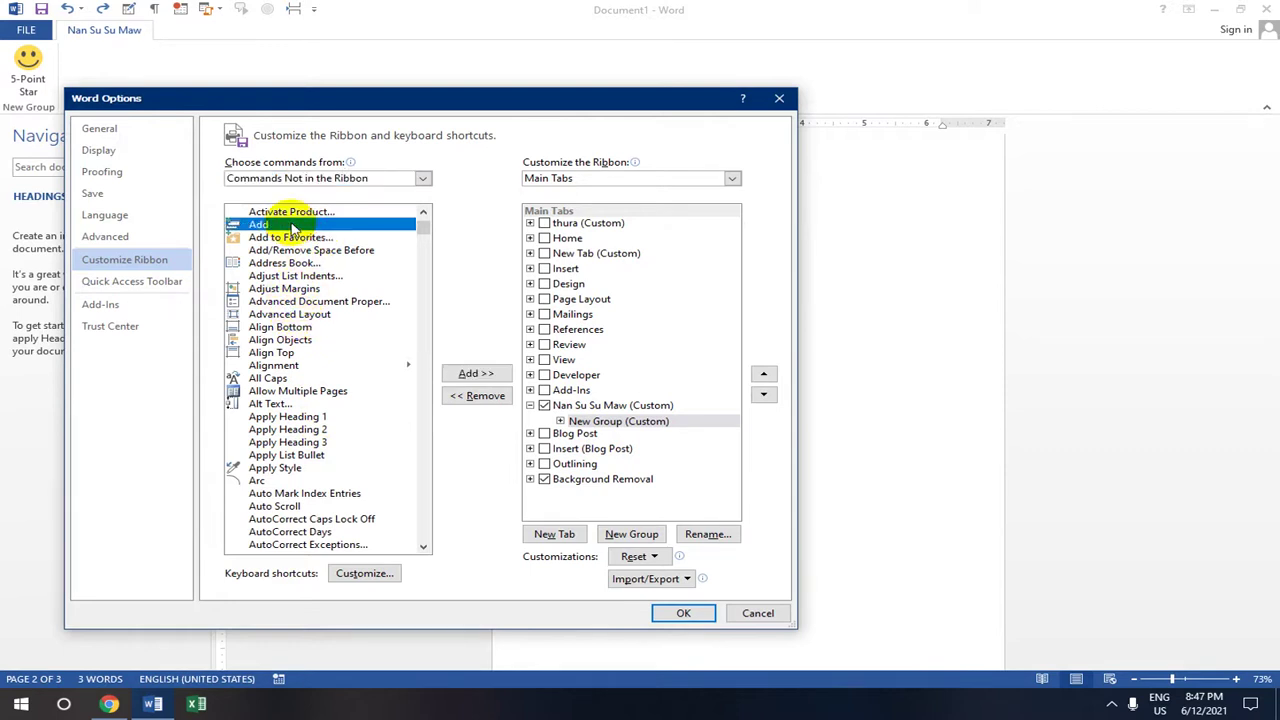
left_click(305, 276)
left_click(295, 417)
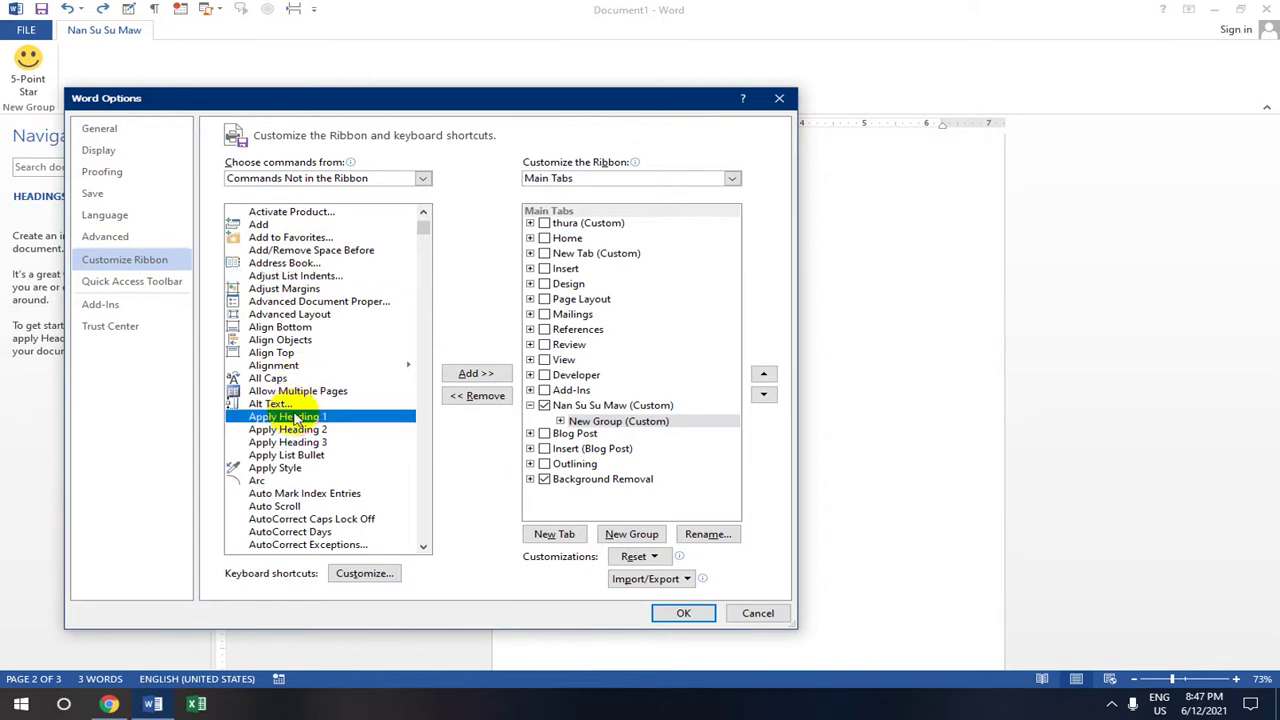
left_click(476, 373)
left_click(313, 429)
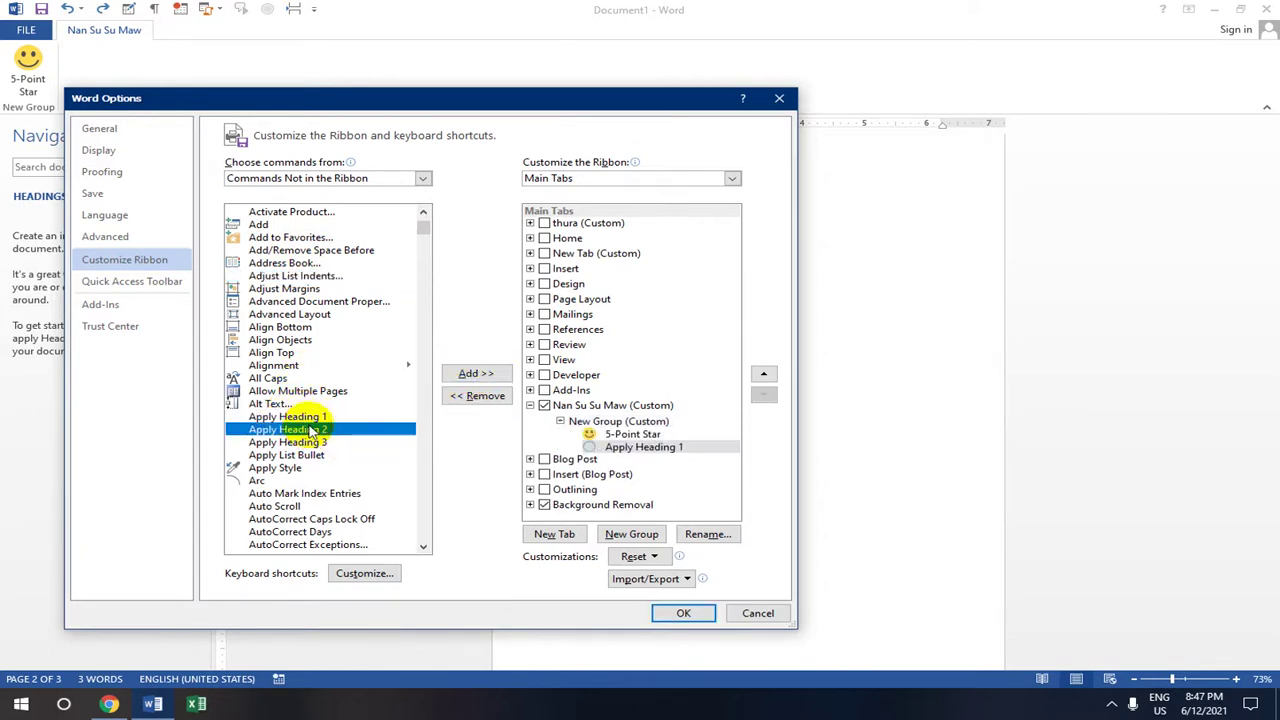
left_click(472, 370)
left_click(318, 445)
left_click(478, 373)
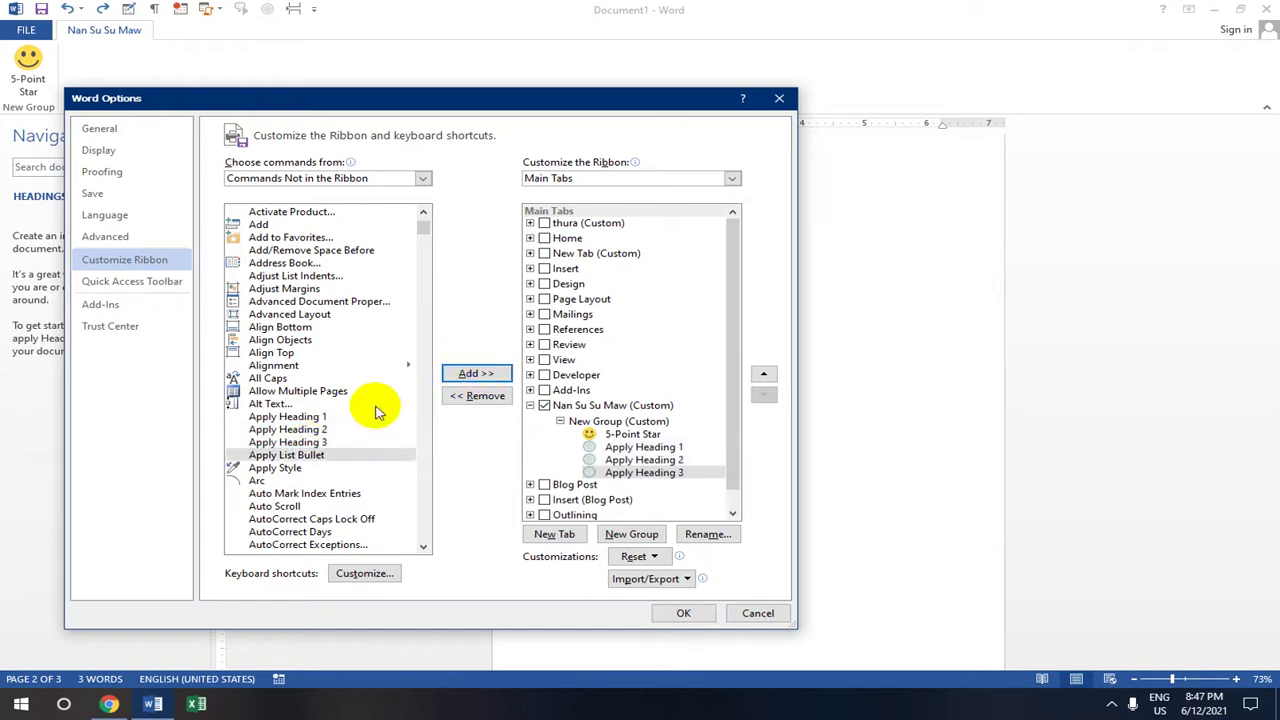
- Add the Auto Mark Index Entries, Auto Scroll and AutoCorrect Days commands to the custom tab's new group
scroll(372, 410, "down", 1)
left_click(305, 456)
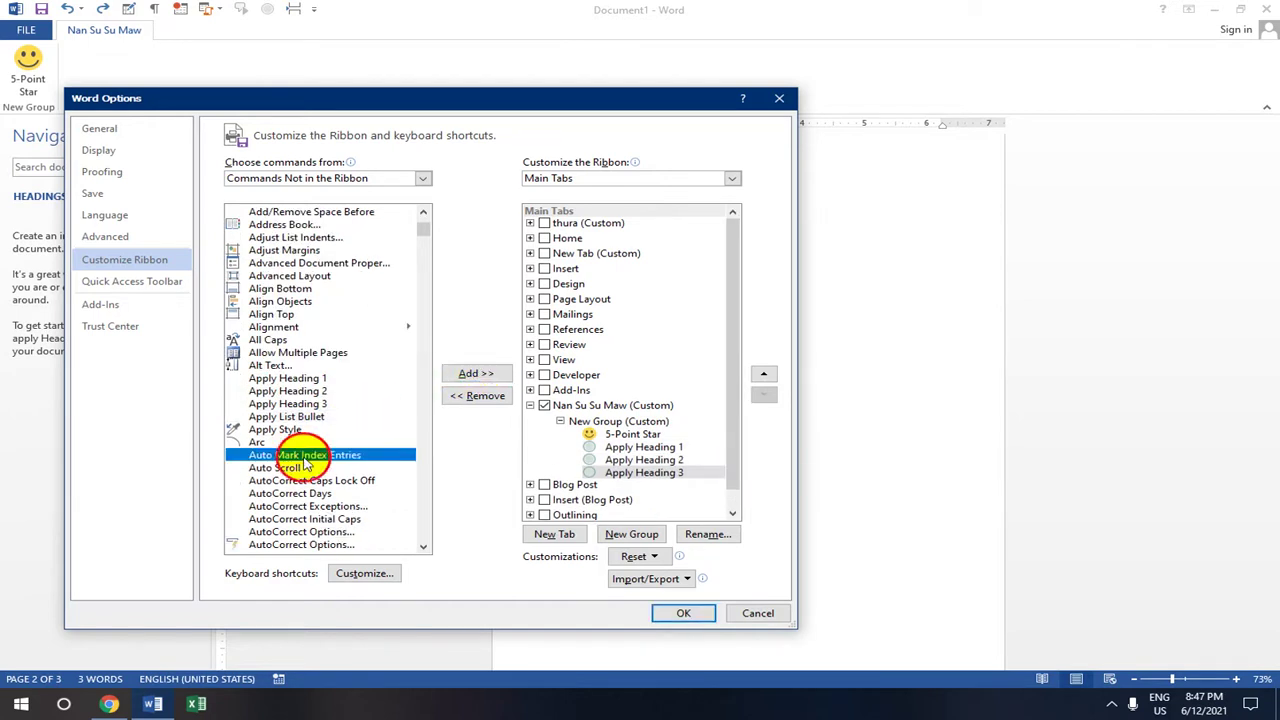
left_click(478, 373)
left_click(278, 469)
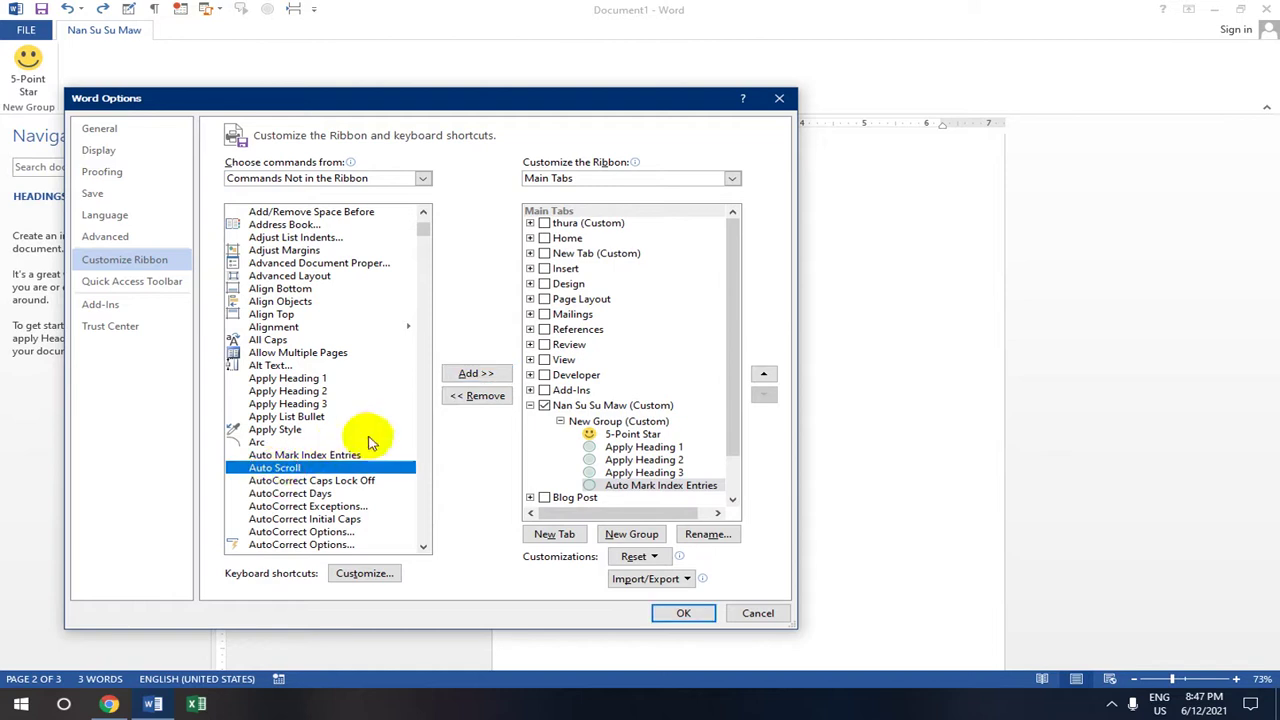
left_click(474, 373)
scroll(340, 430, "down", 1)
left_click(322, 456)
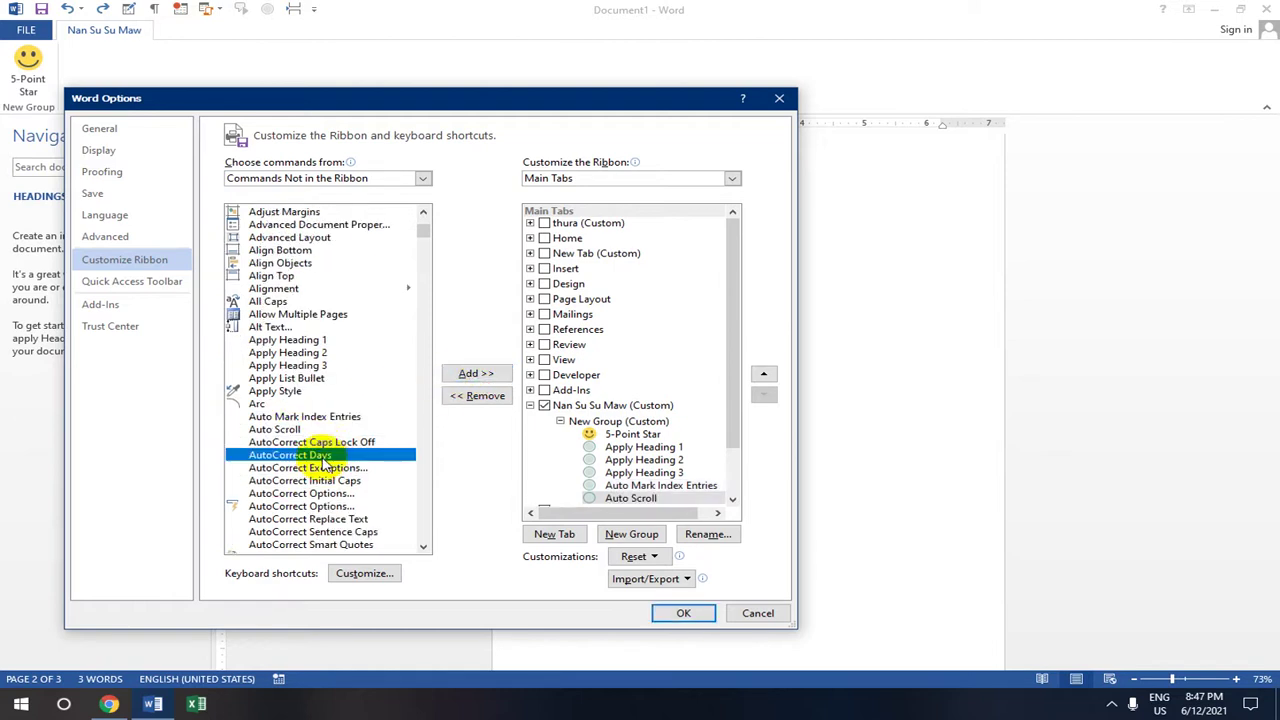
left_click(476, 373)
- Add the AutoText and Back commands to the custom tab's new group
scroll(362, 418, "down", 1)
scroll(362, 418, "down", 1)
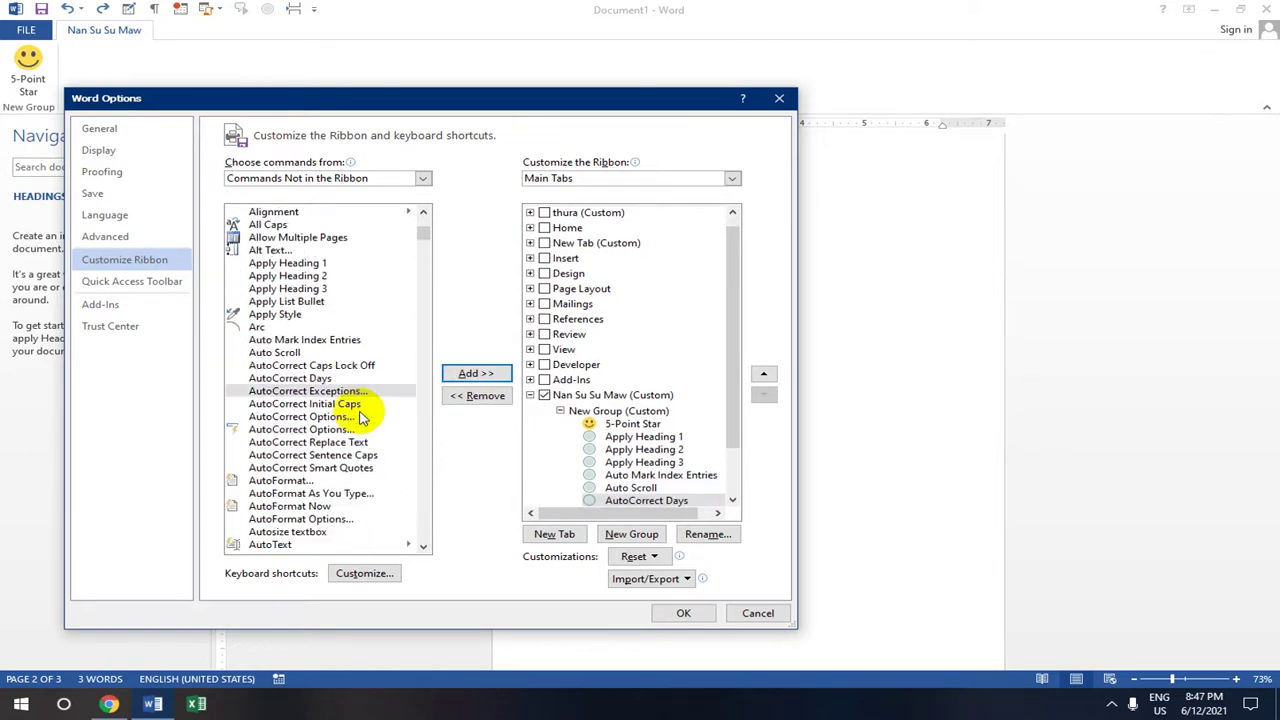
left_click(279, 548)
left_click(476, 373)
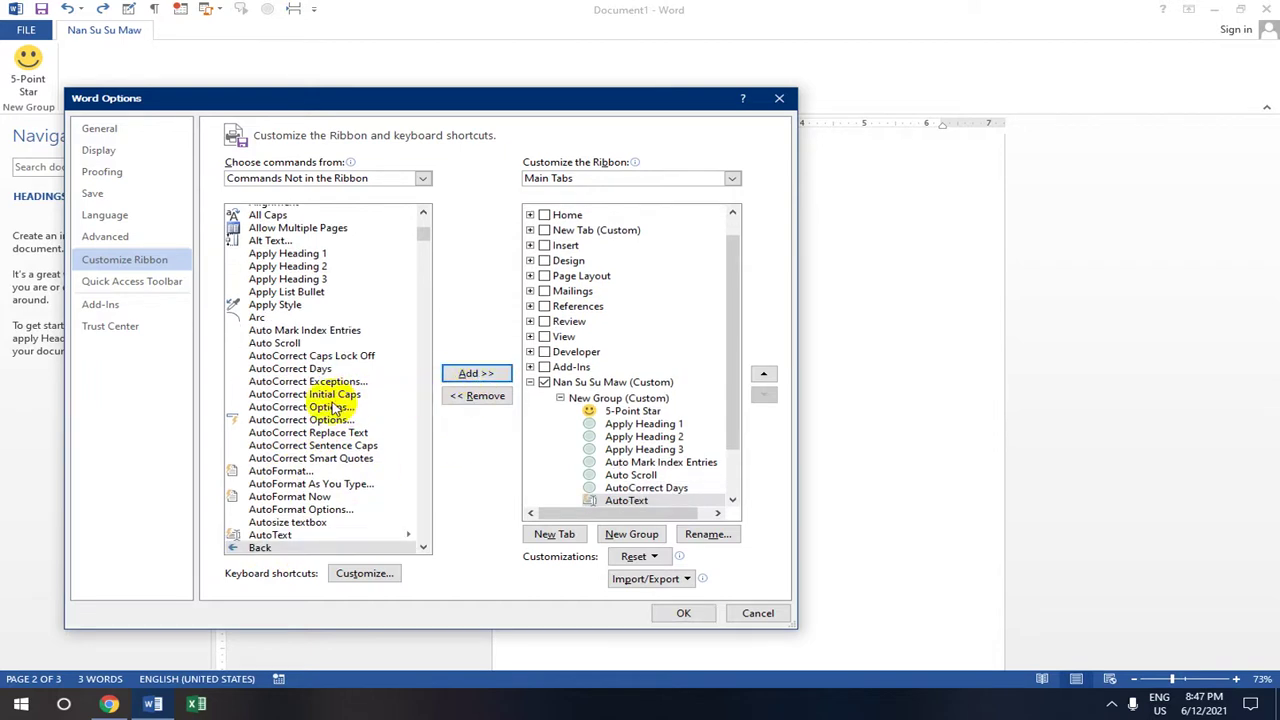
scroll(332, 408, "down", 2)
left_click(306, 472)
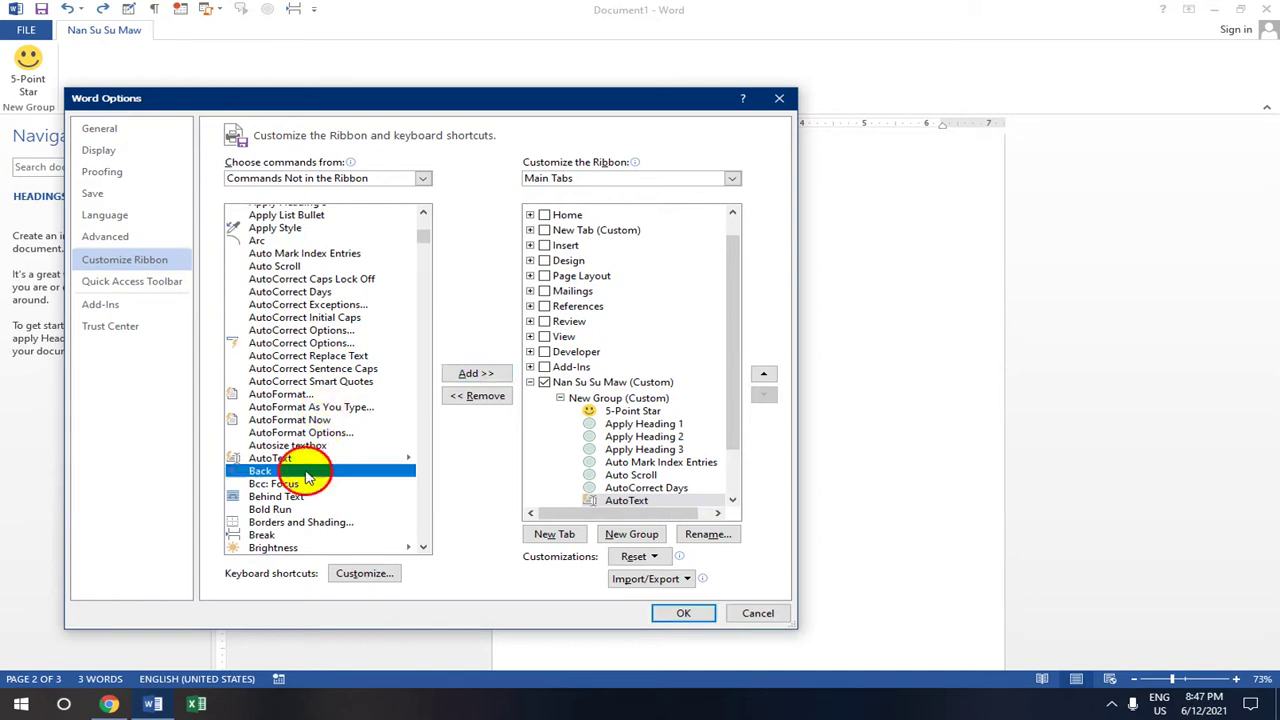
left_click(484, 373)
- Add the Borders and Shading, Break and Brightness commands to the custom tab's new group
scroll(335, 400, "down", 1)
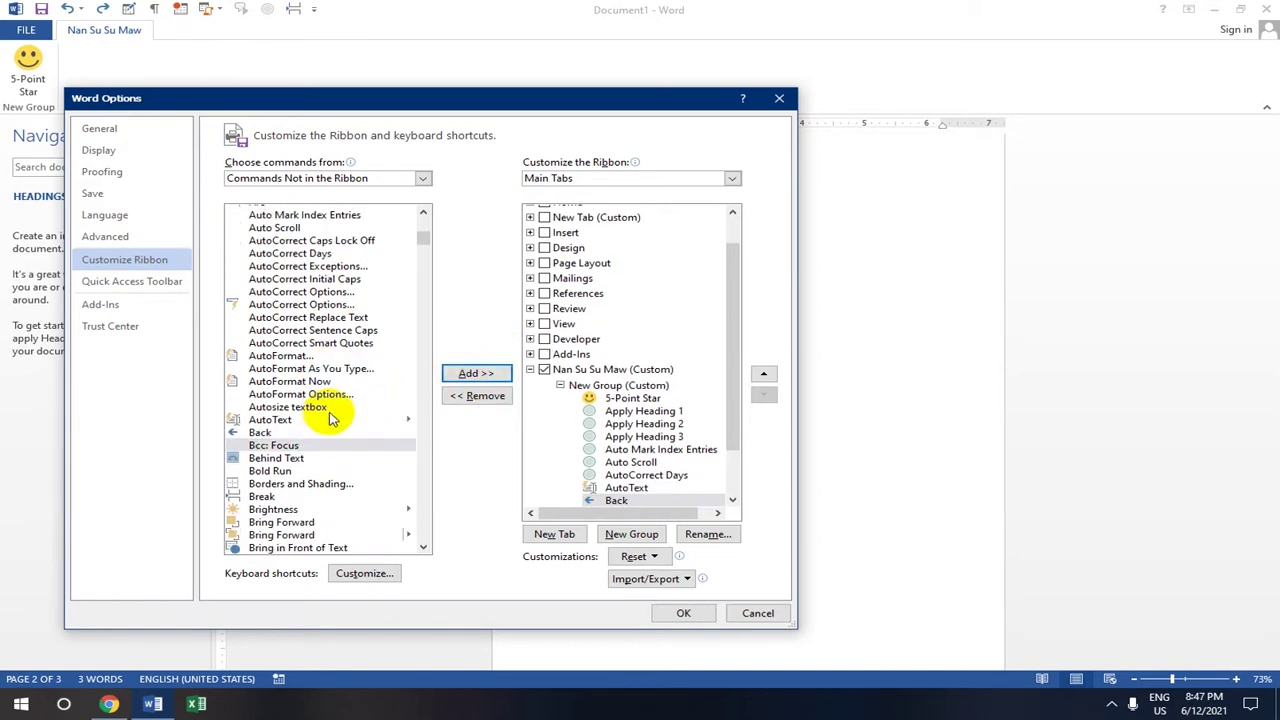
scroll(330, 427, "down", 1)
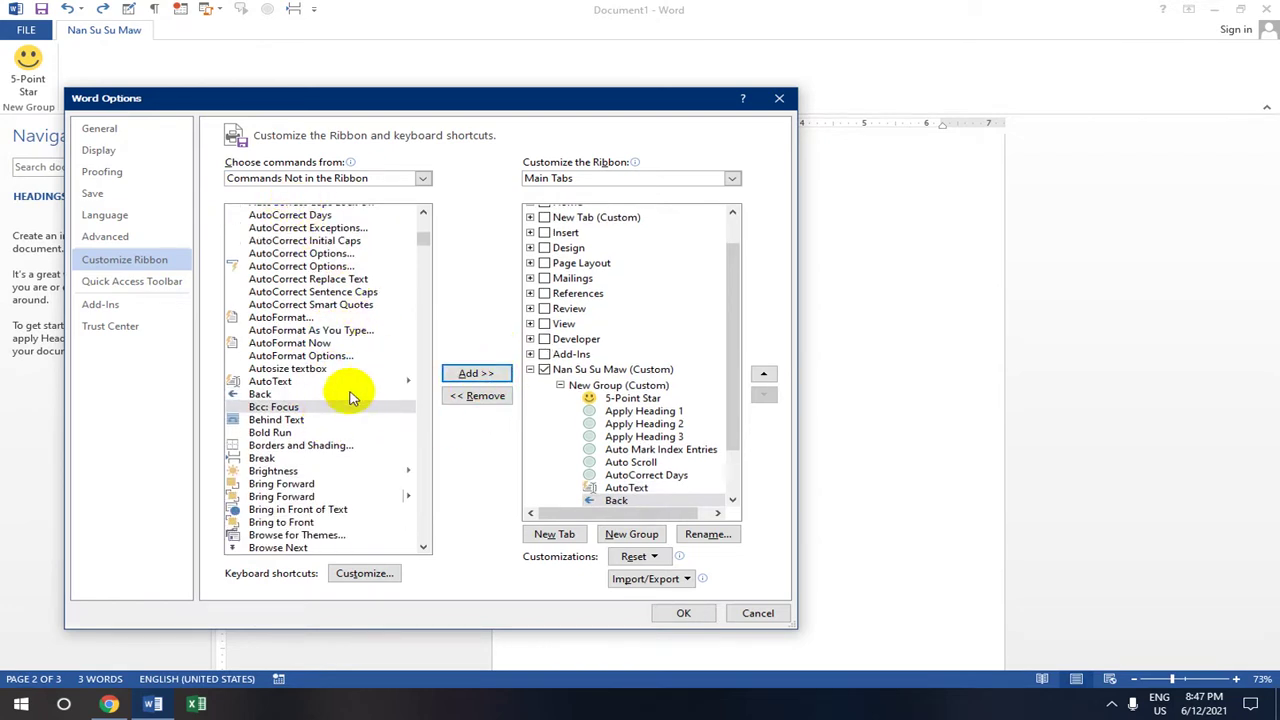
scroll(337, 402, "down", 1)
left_click(262, 408)
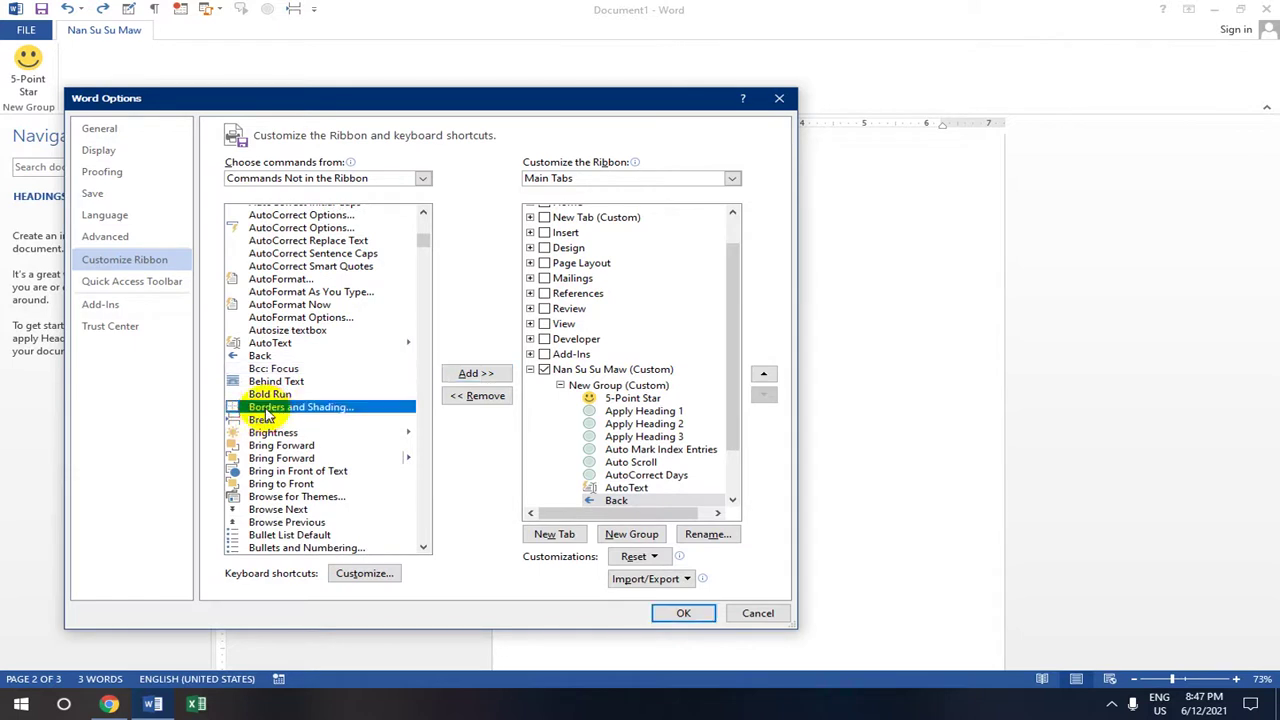
left_click(468, 373)
left_click(260, 420)
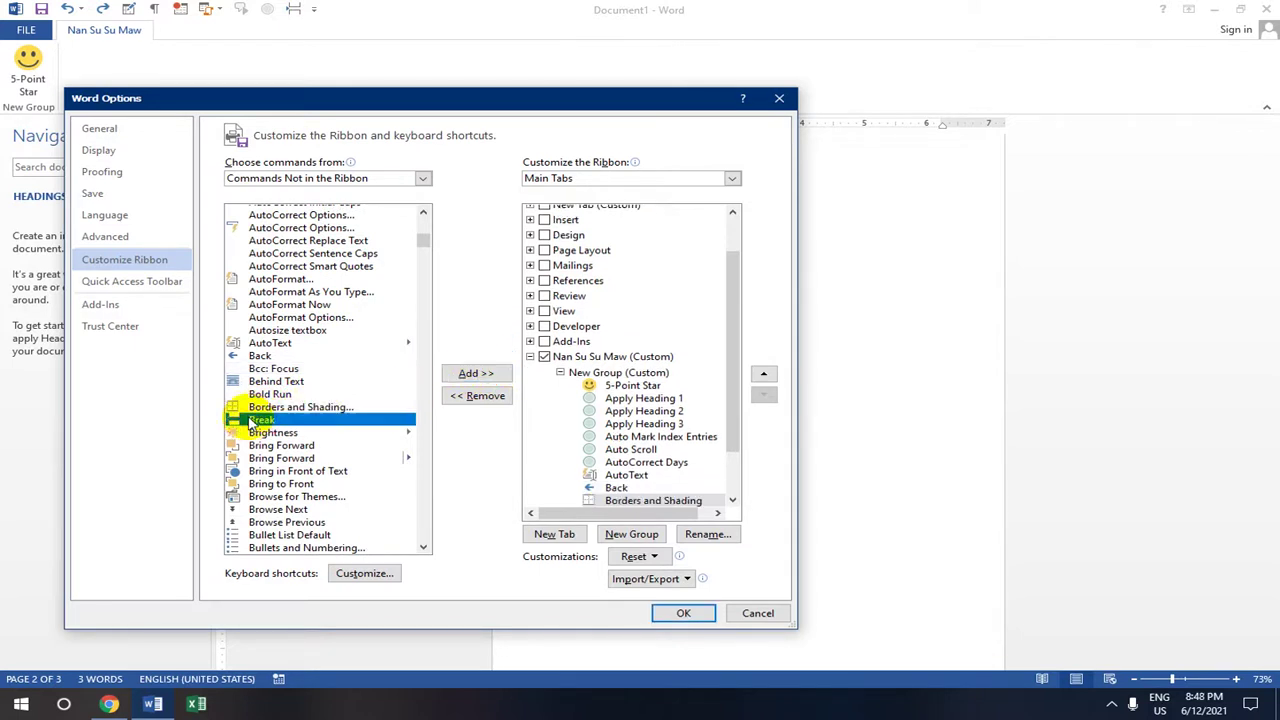
left_click(468, 373)
left_click(262, 432)
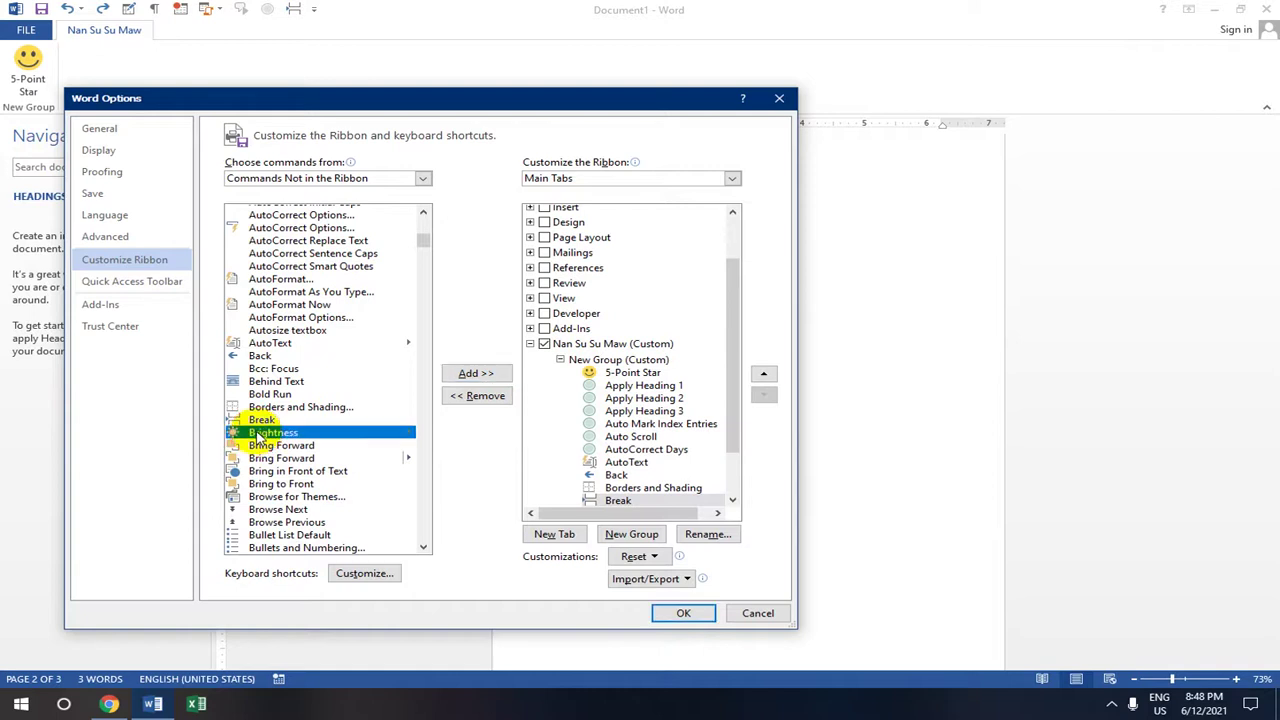
left_click(468, 373)
- Add the second Bring Forward entry, the one with a submenu, and Bring in Front of Text to the new group
scroll(310, 415, "down", 1)
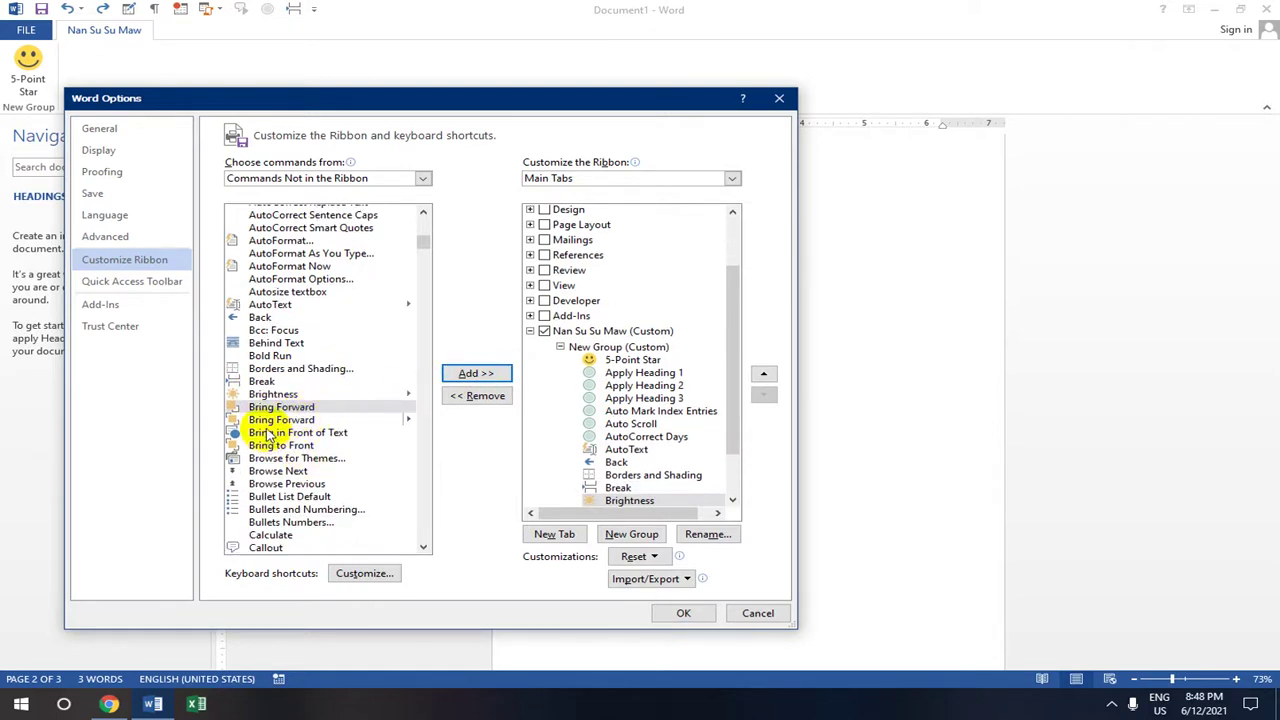
left_click(278, 420)
left_click(470, 373)
left_click(300, 433)
left_click(466, 375)
- Find the Copy Text command among Commands Not in the Ribbon and add it to the custom tab's new group
scroll(320, 407, "down", 1)
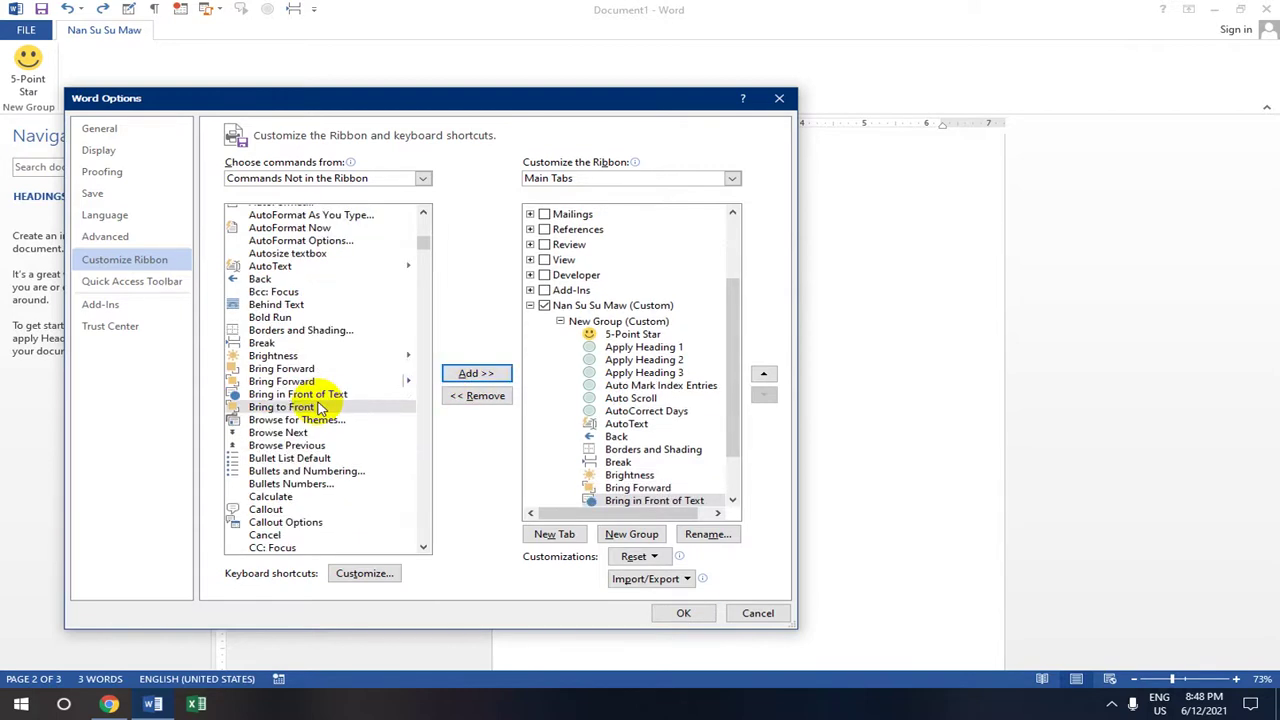
scroll(315, 415, "down", 1)
scroll(316, 415, "down", 1)
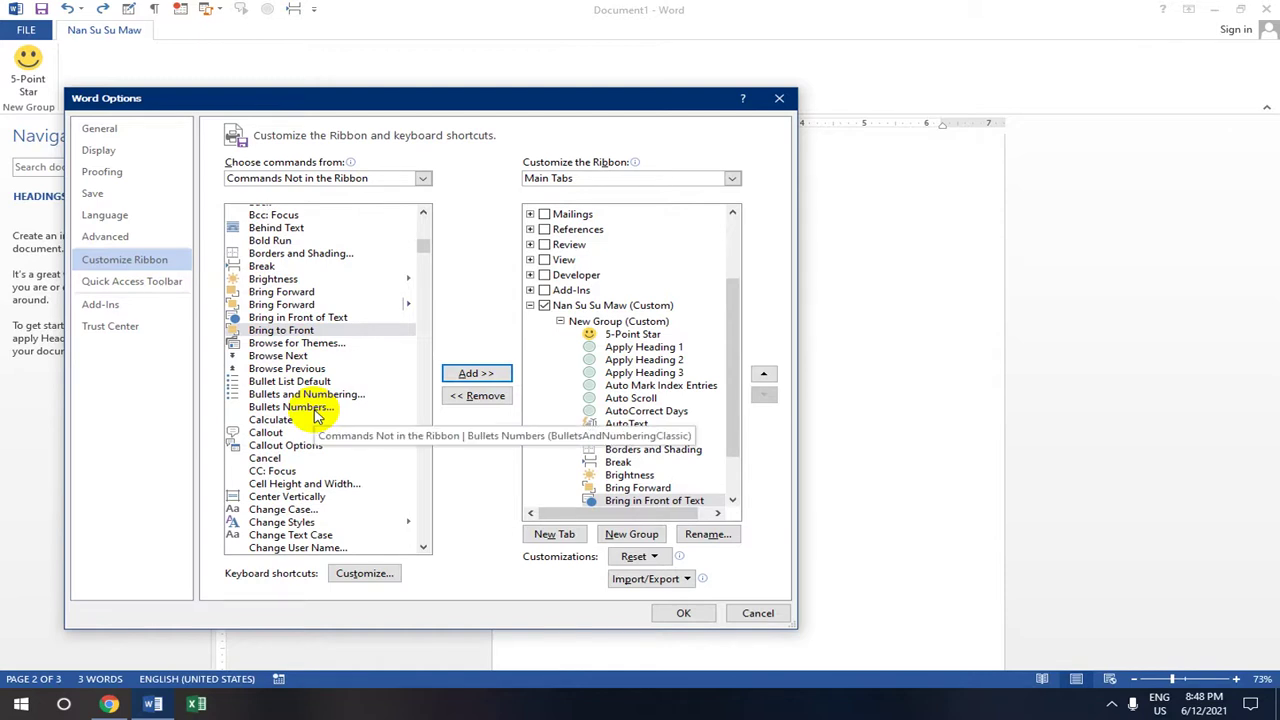
scroll(316, 415, "down", 1)
scroll(314, 430, "down", 4)
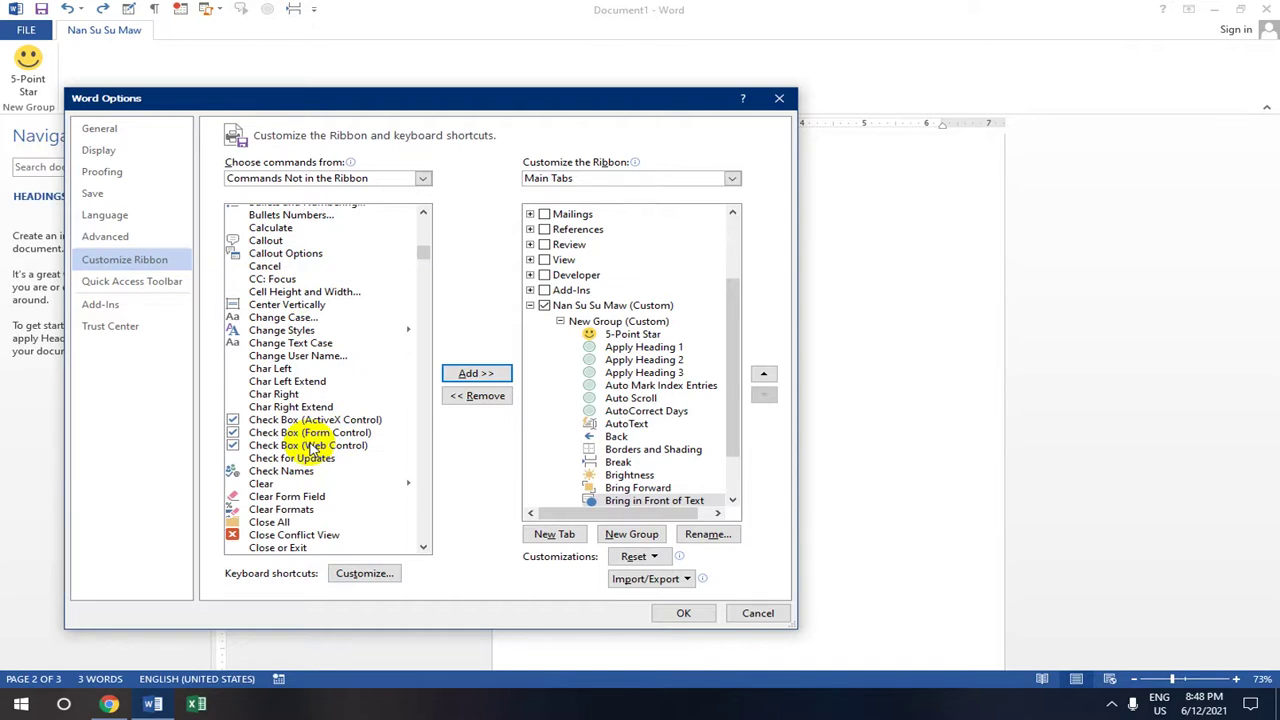
scroll(311, 450, "down", 1)
scroll(308, 460, "down", 1)
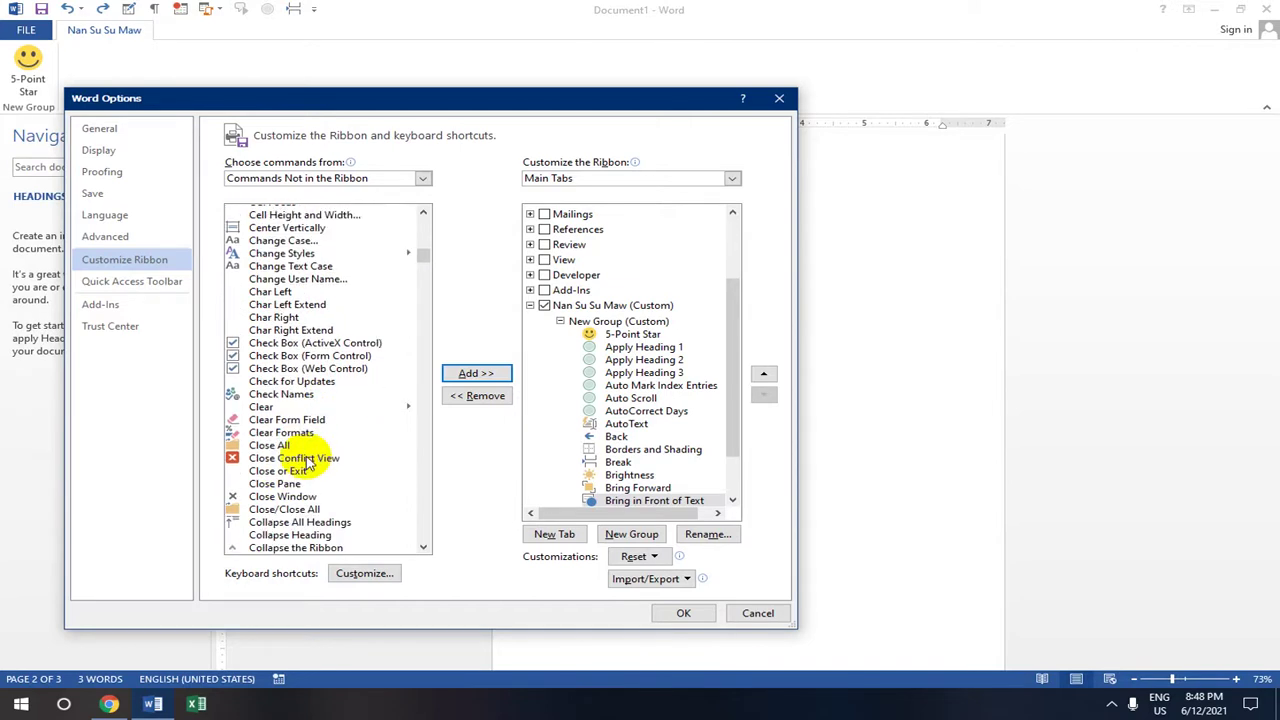
scroll(306, 462, "down", 2)
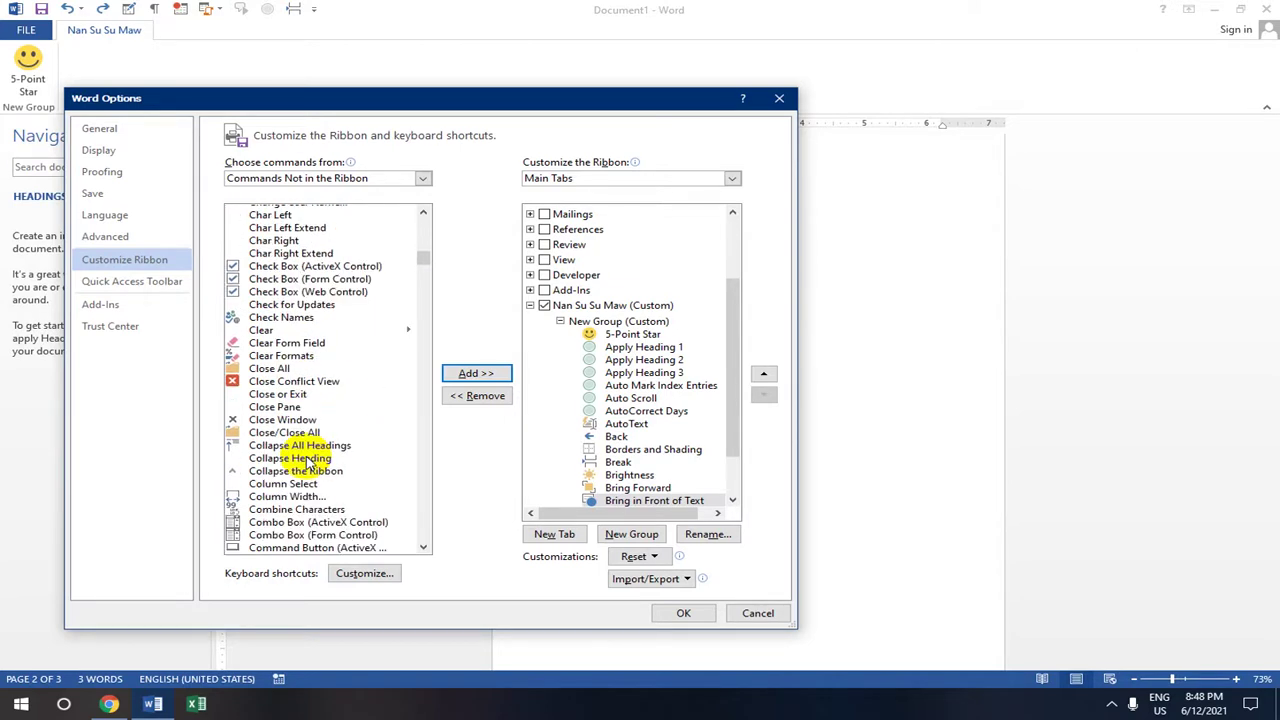
scroll(290, 400, "down", 3)
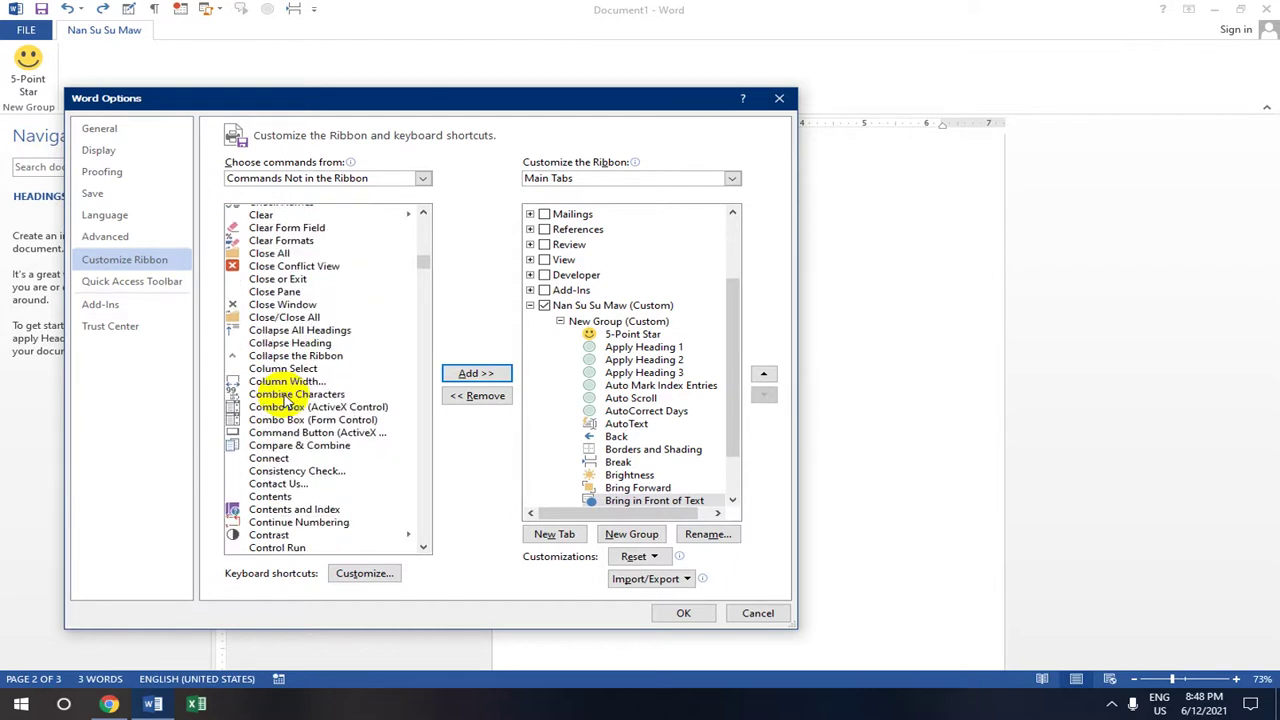
scroll(287, 398, "down", 4)
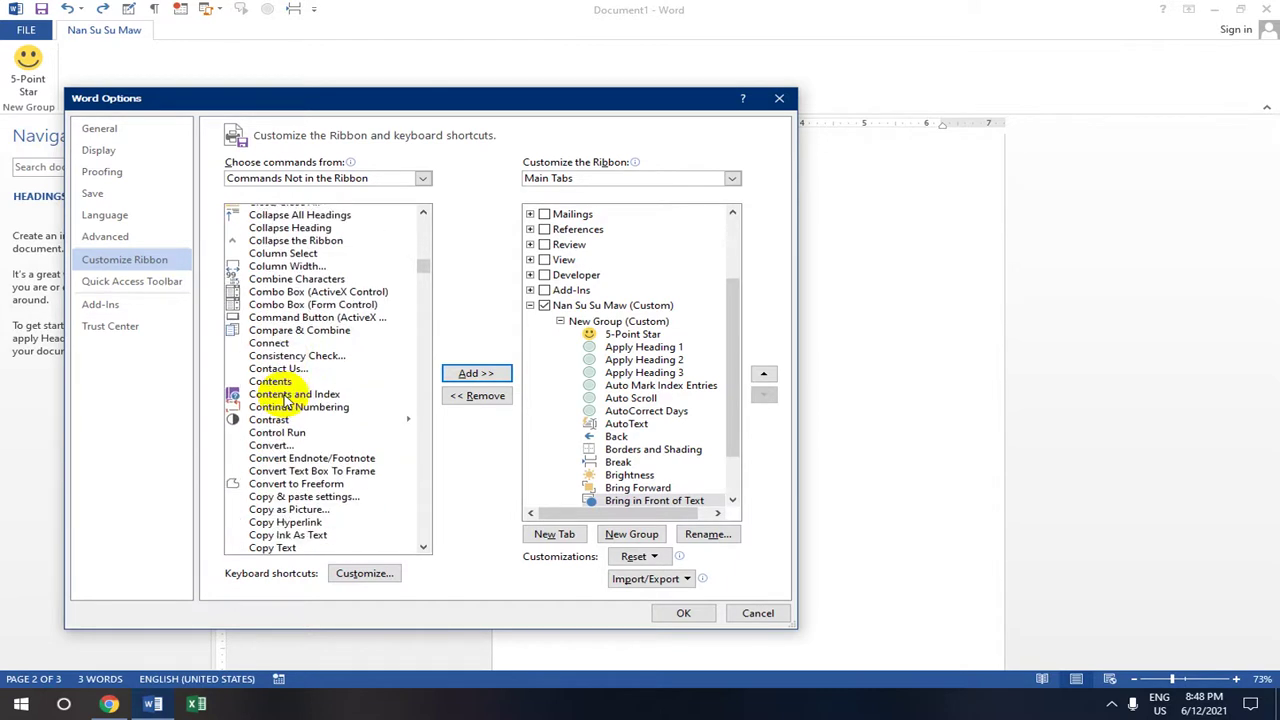
scroll(290, 410, "down", 3)
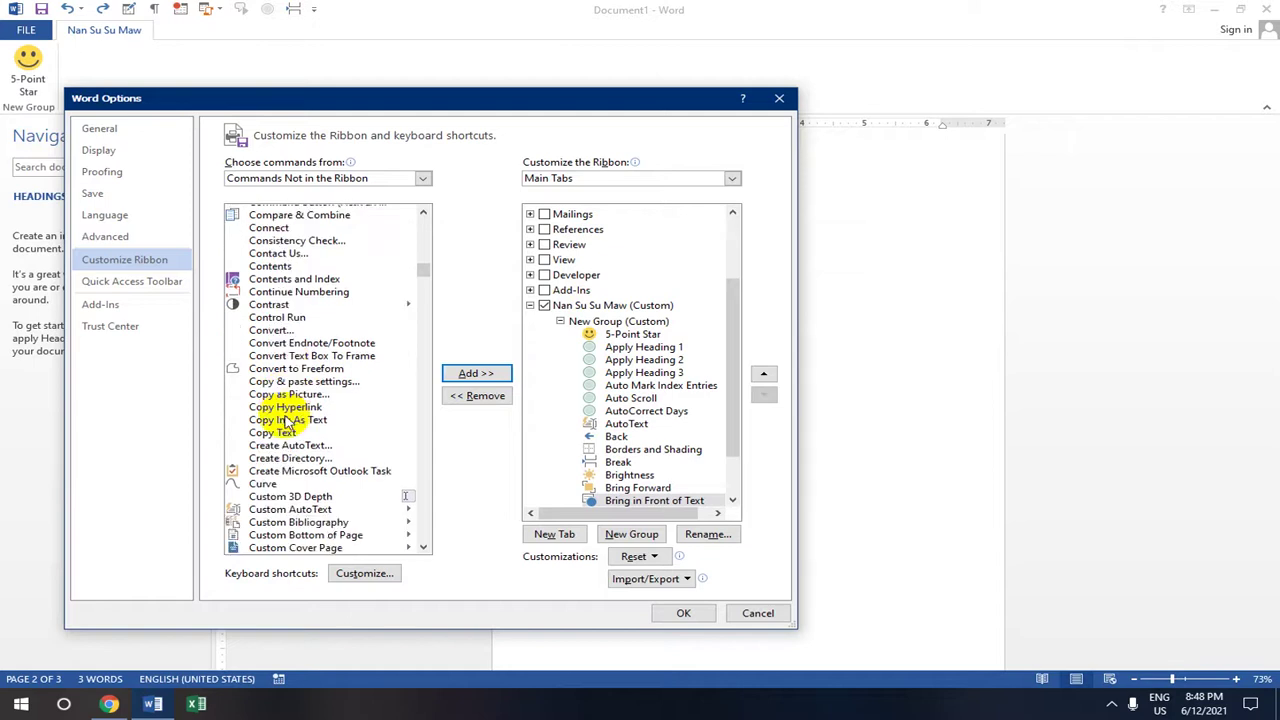
scroll(295, 420, "down", 1)
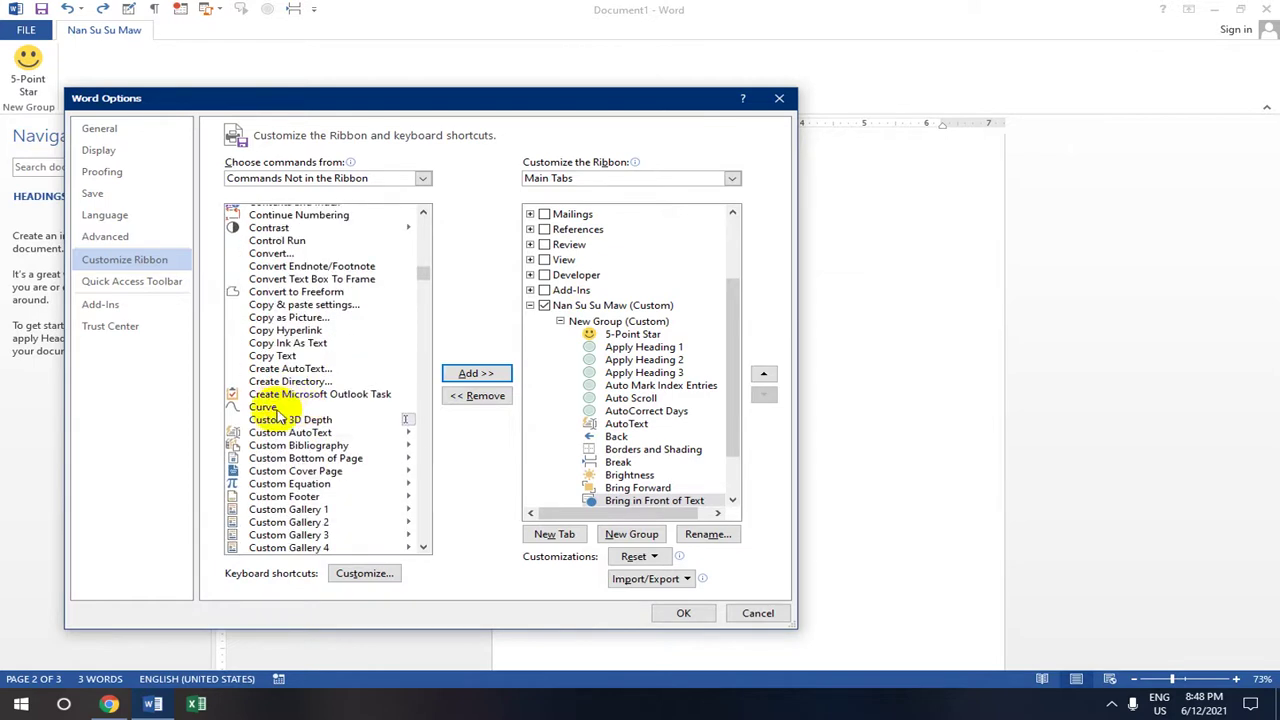
left_click(280, 356)
left_click(476, 374)
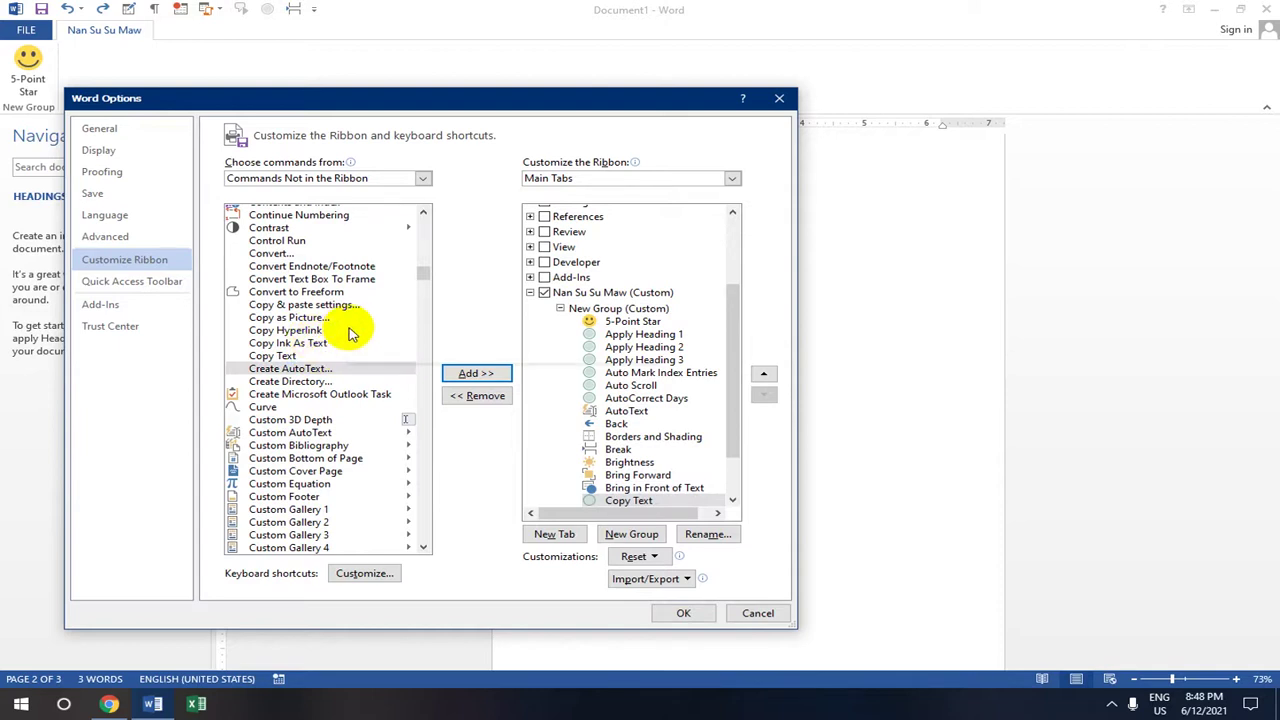
- Find the Paste and Continue List command among Commands Not in the Ribbon and add it to the custom tab's new group
scroll(345, 335, "down", 2)
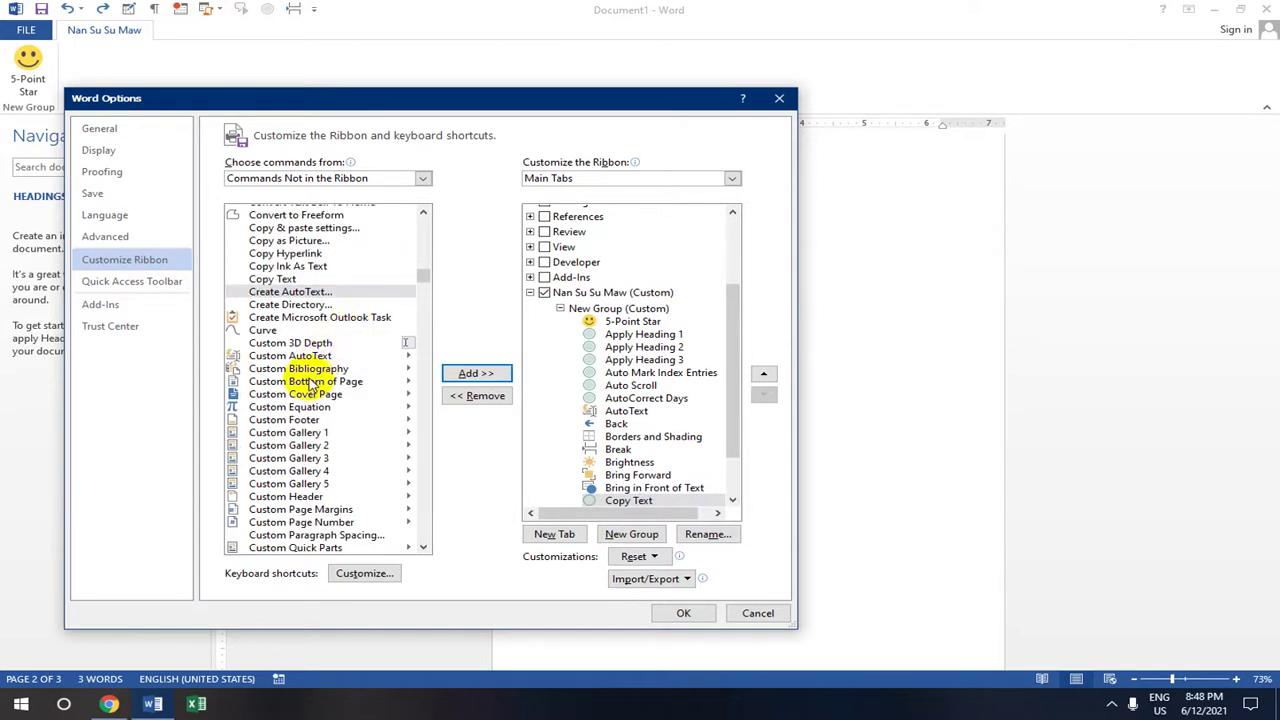
scroll(312, 384, "down", 1)
scroll(312, 390, "down", 6)
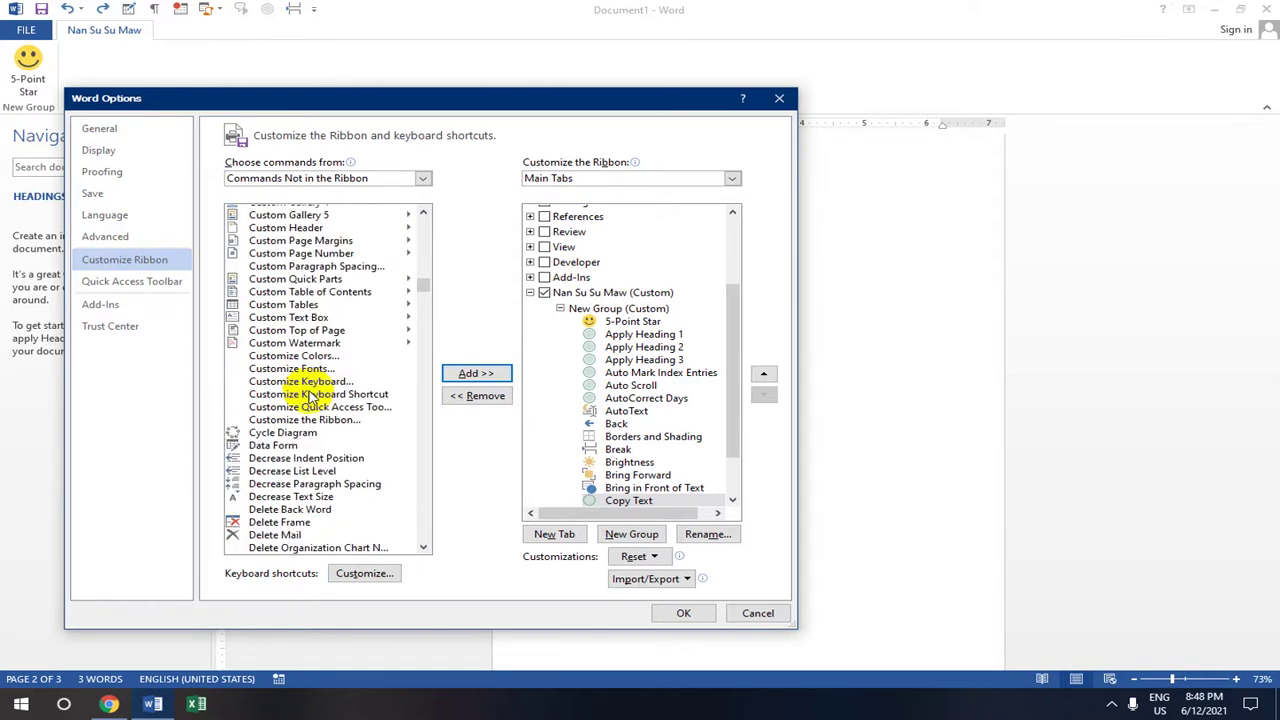
scroll(313, 458, "down", 1)
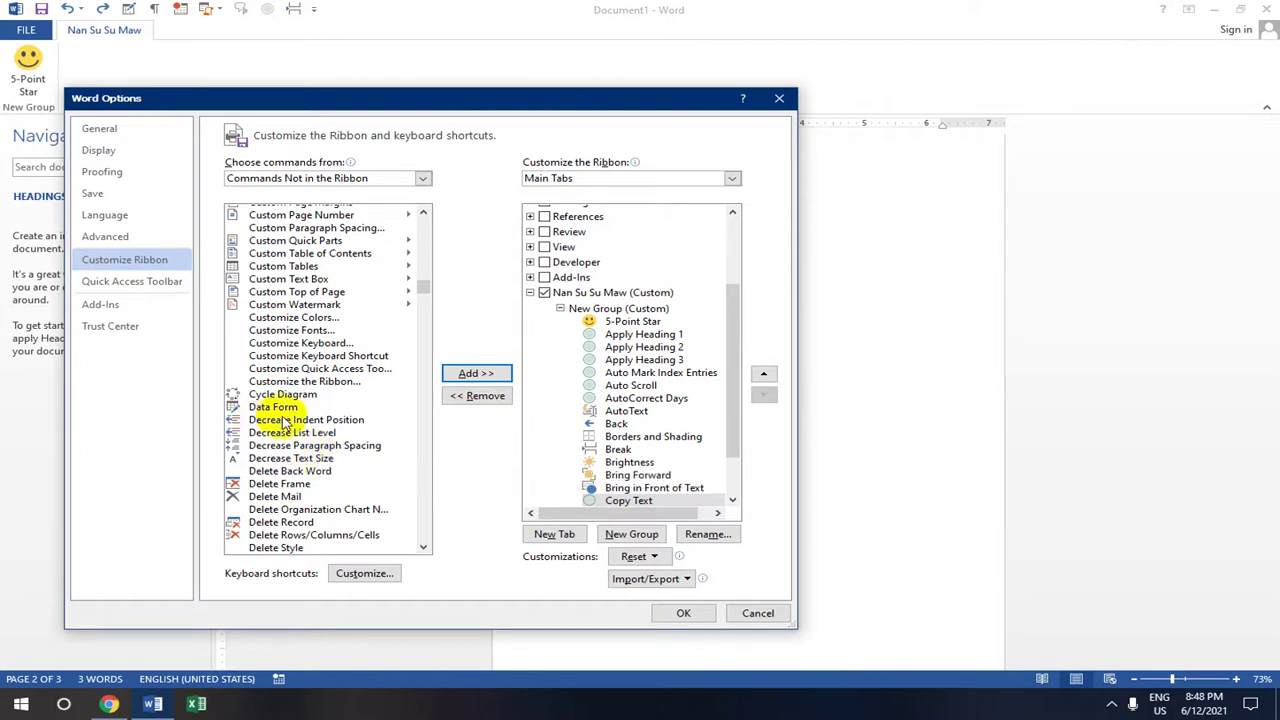
scroll(285, 420, "down", 3)
scroll(287, 420, "up", 1)
scroll(287, 420, "down", 3)
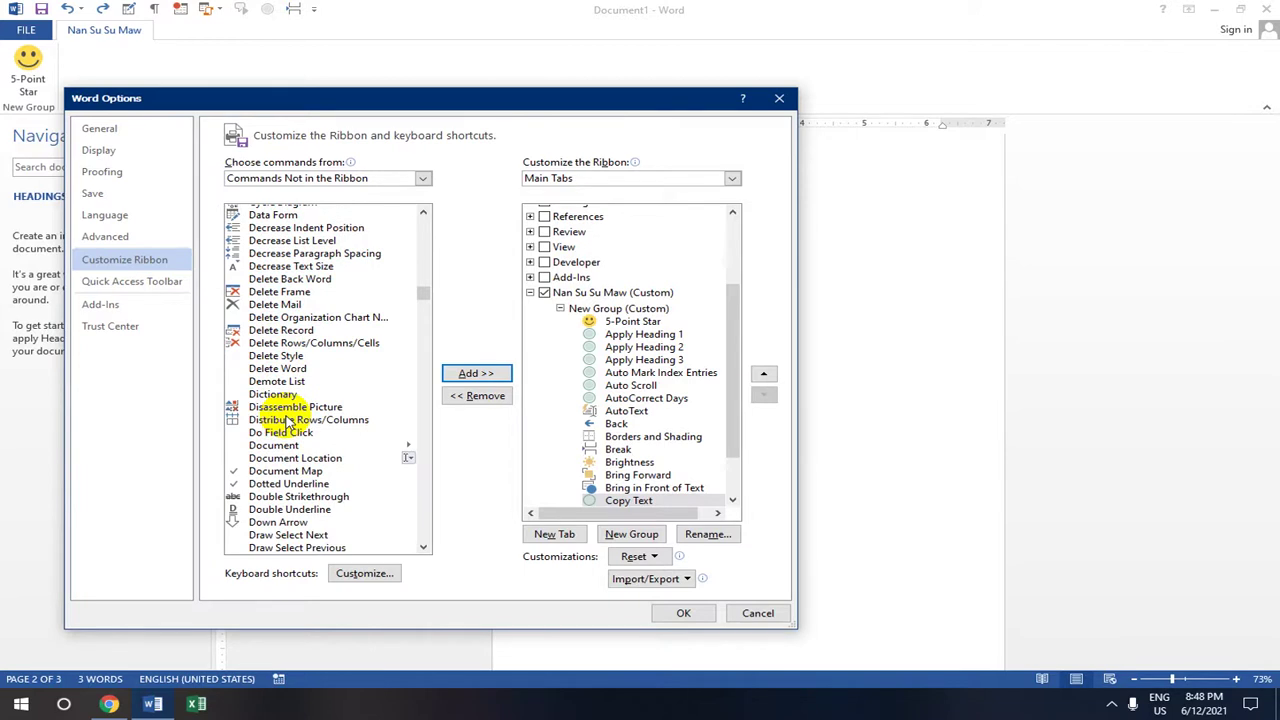
scroll(313, 338, "down", 20)
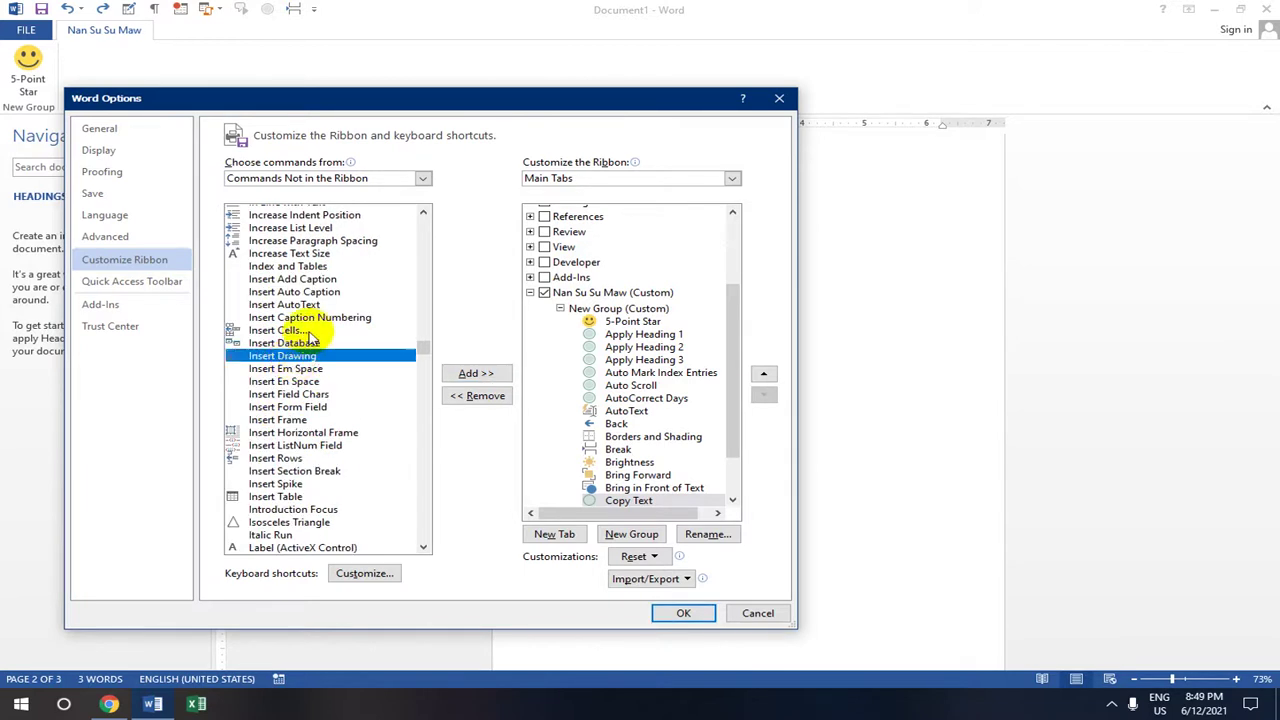
scroll(316, 340, "down", 4)
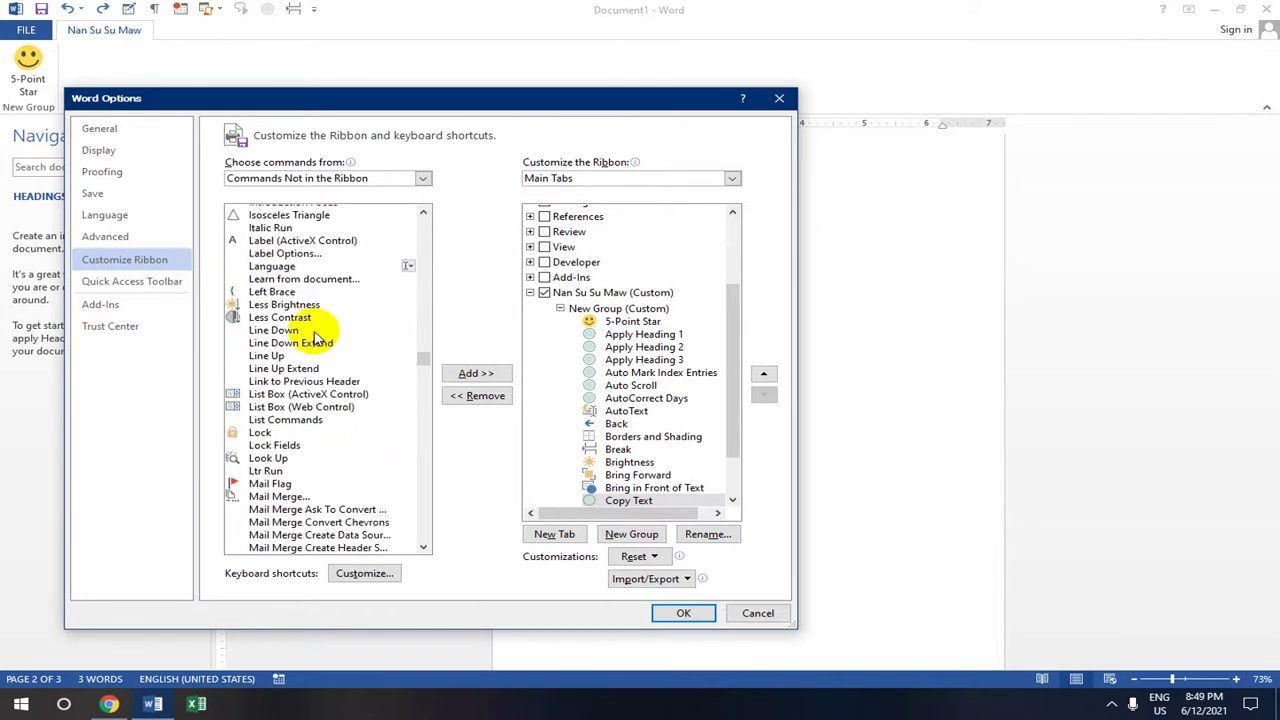
scroll(318, 340, "down", 2)
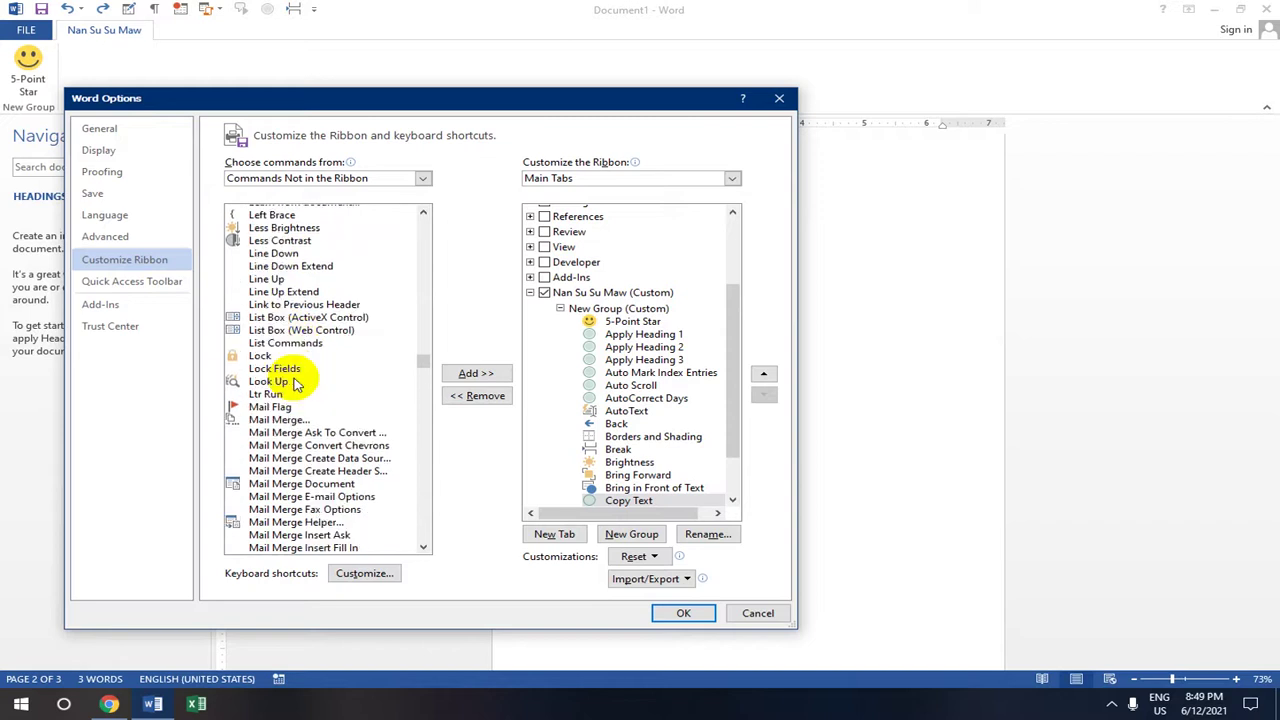
scroll(296, 385, "down", 7)
scroll(296, 385, "down", 5)
scroll(293, 462, "down", 5)
scroll(293, 462, "down", 7)
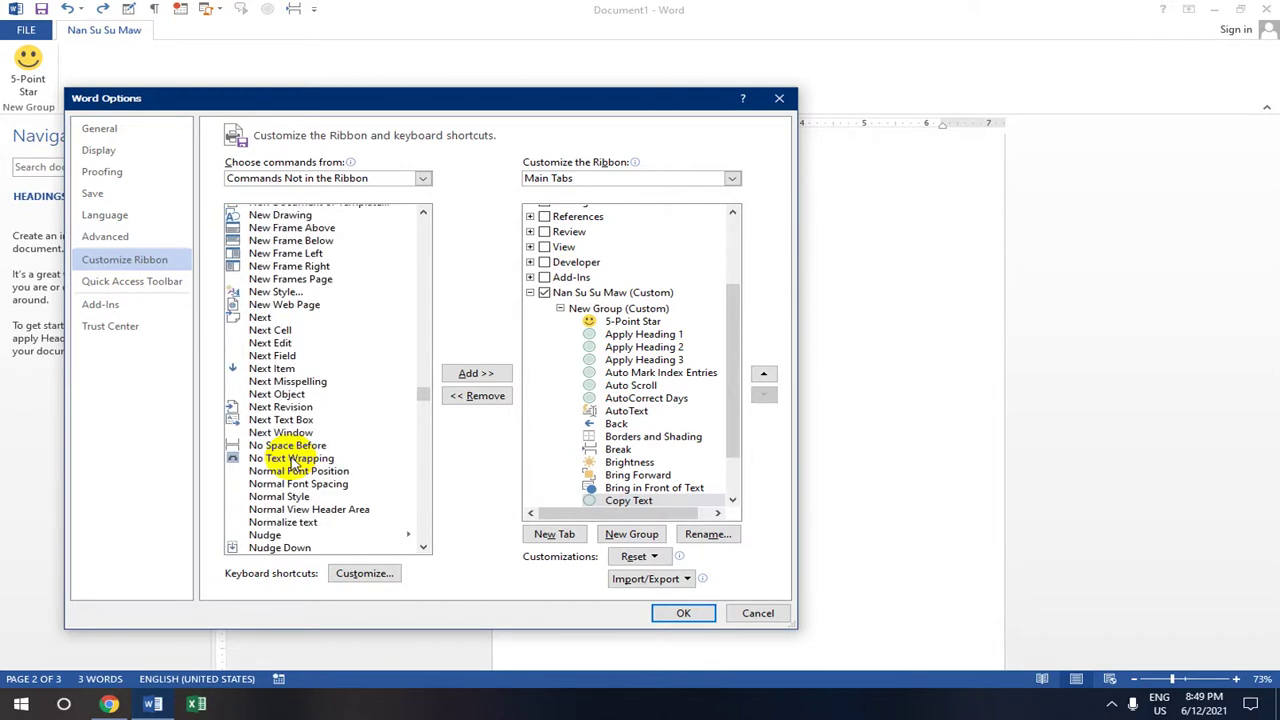
scroll(293, 462, "down", 5)
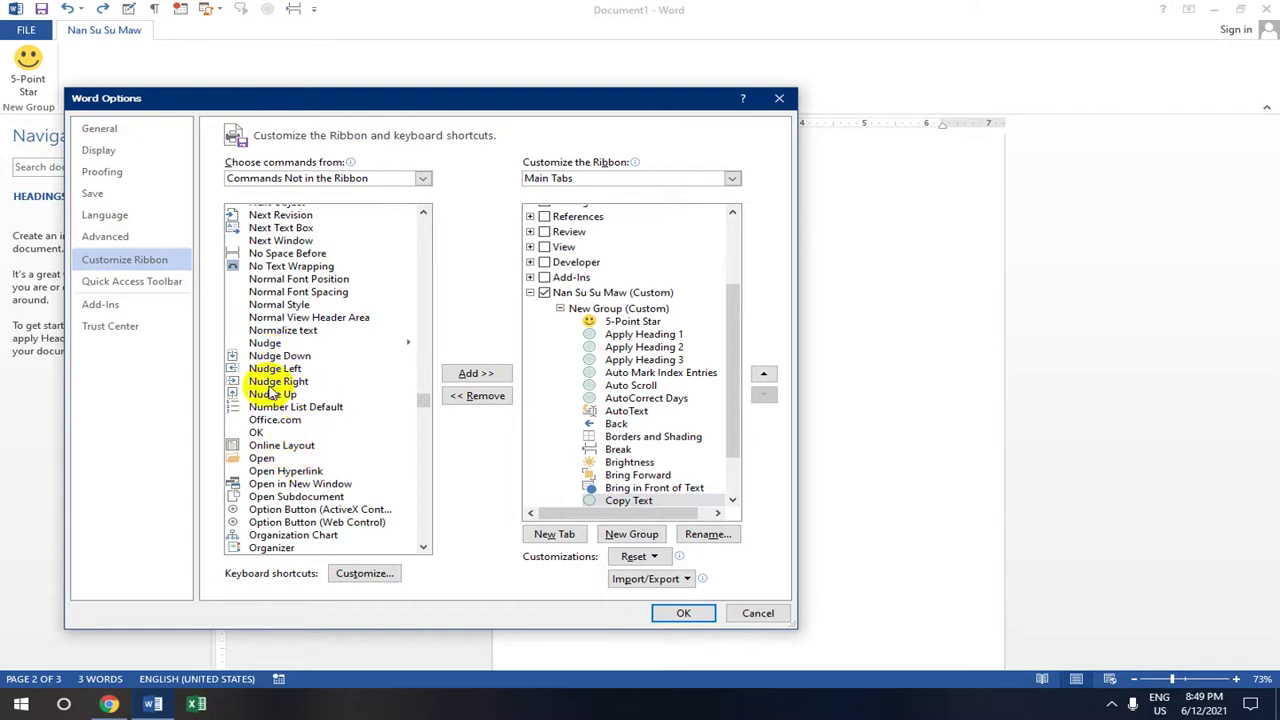
scroll(286, 366, "down", 2)
scroll(335, 488, "down", 2)
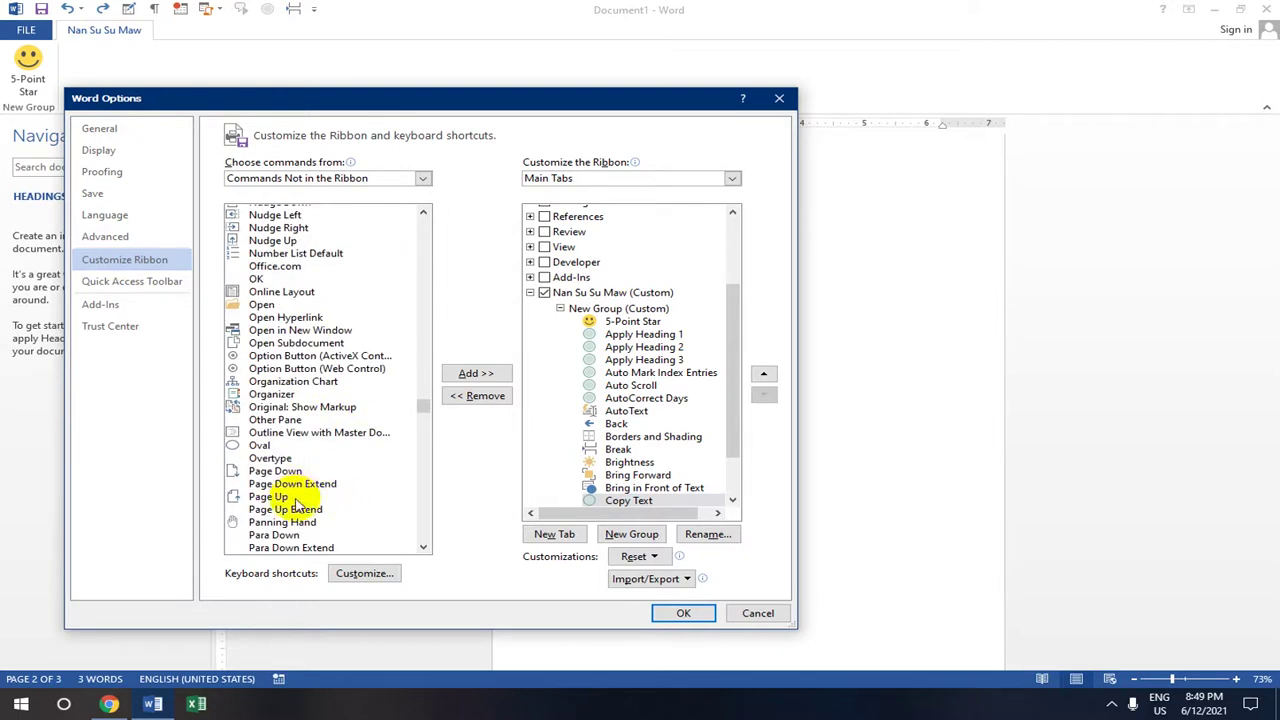
scroll(302, 484, "down", 4)
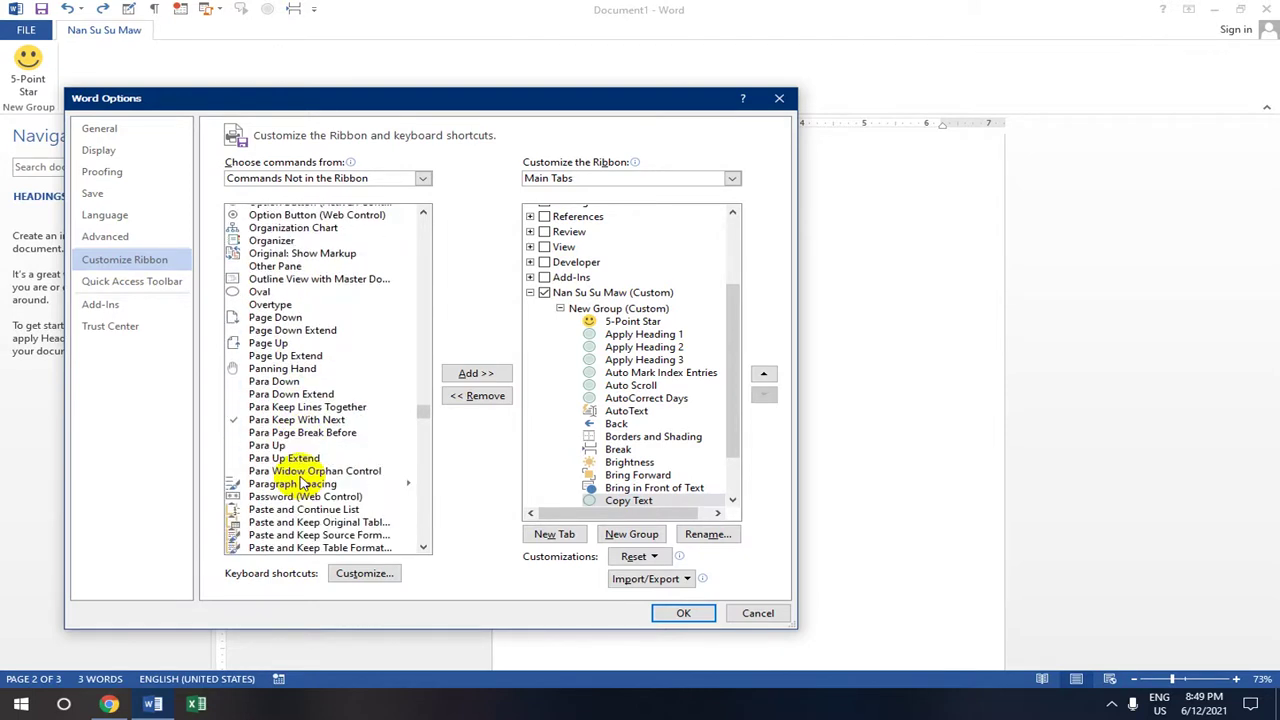
scroll(300, 483, "down", 1)
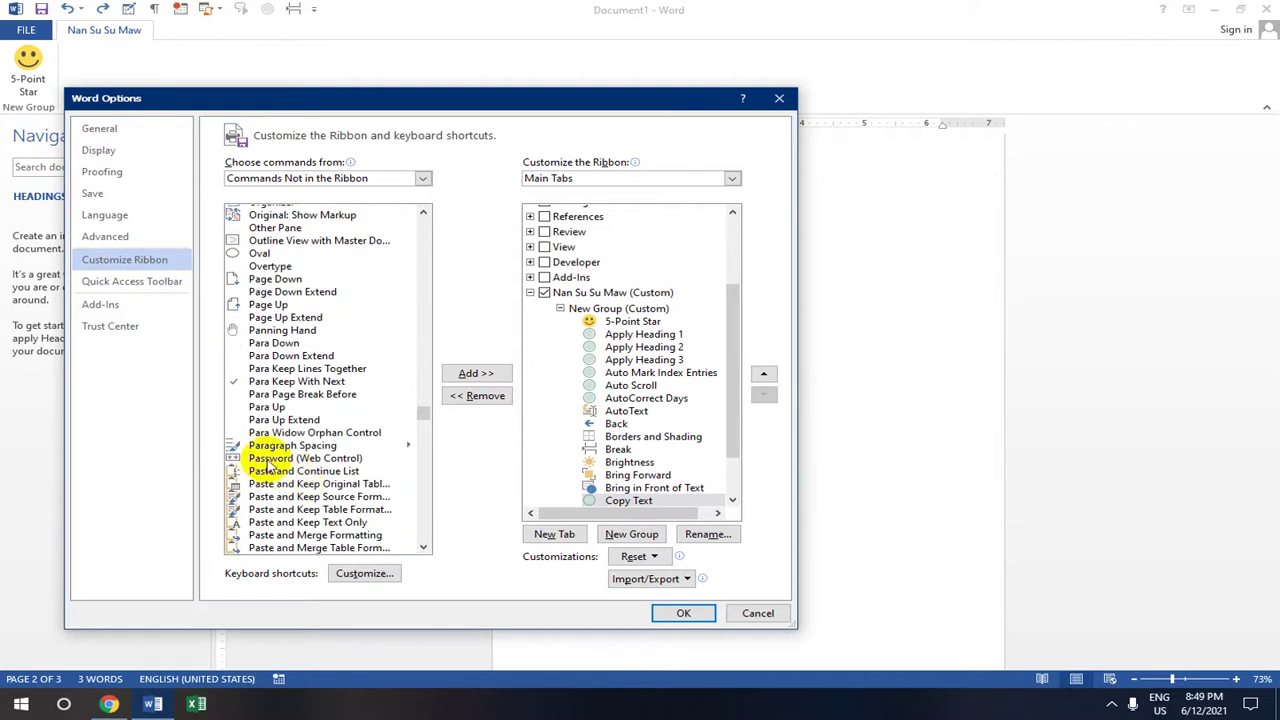
left_click(281, 474)
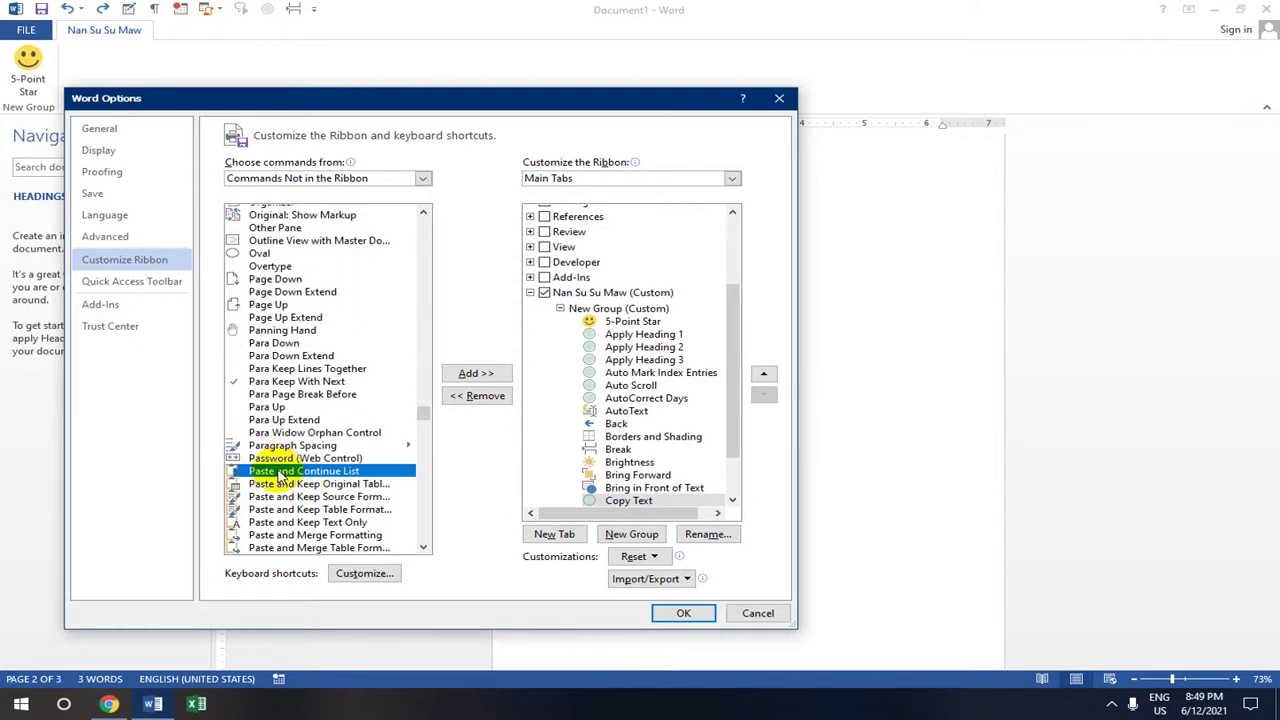
left_click(289, 485)
left_click(300, 471)
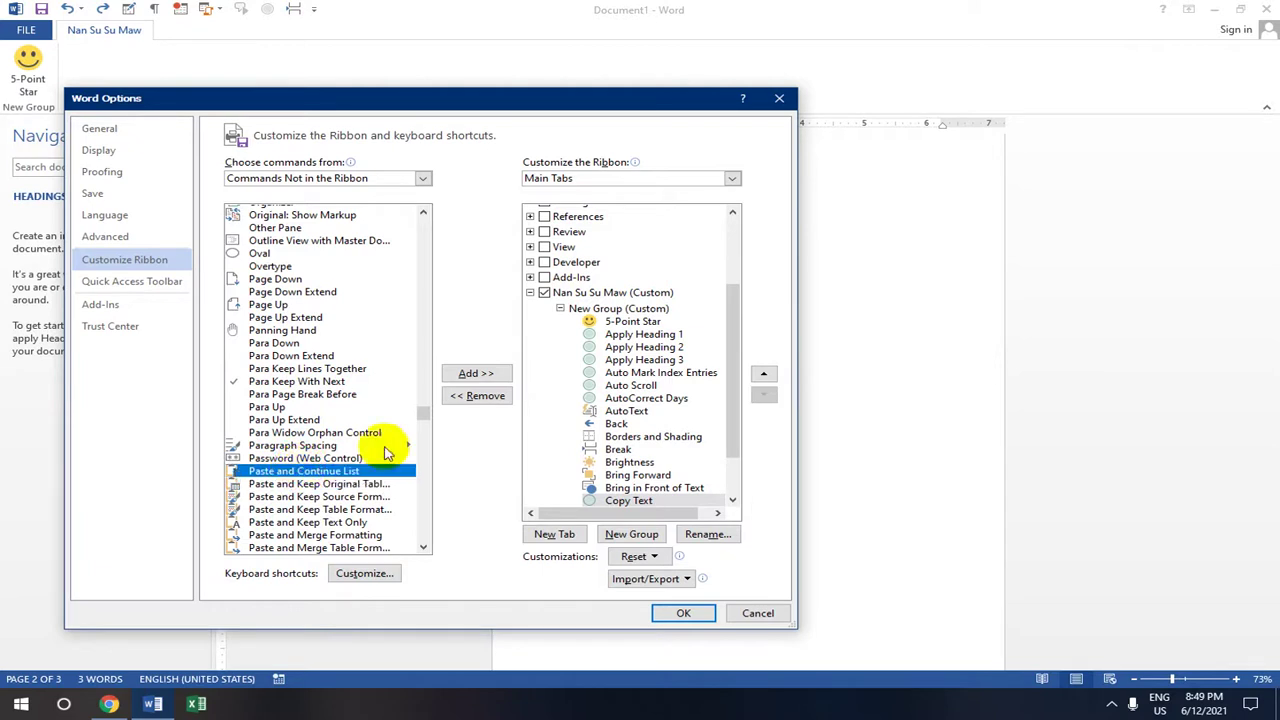
left_click(480, 373)
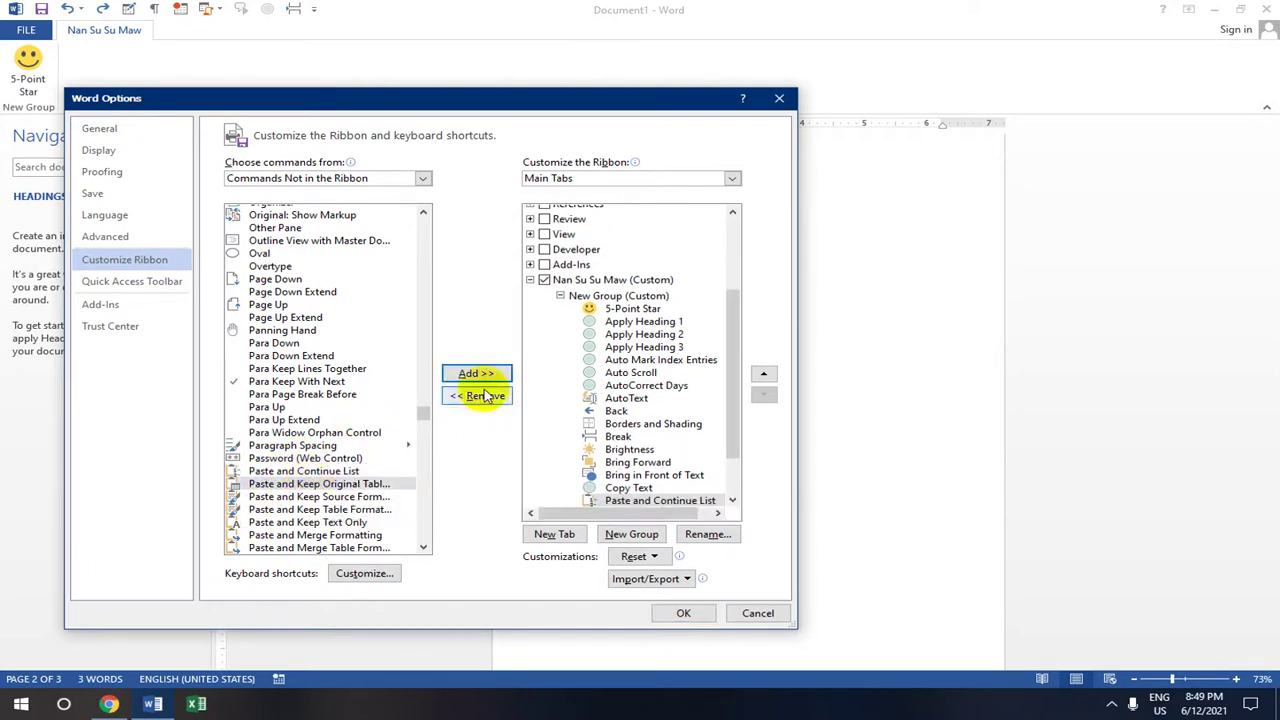
- Add the Paste and Keep Original Table Formatting command to the new group and apply the ribbon customization
left_click(320, 485)
left_click(477, 373)
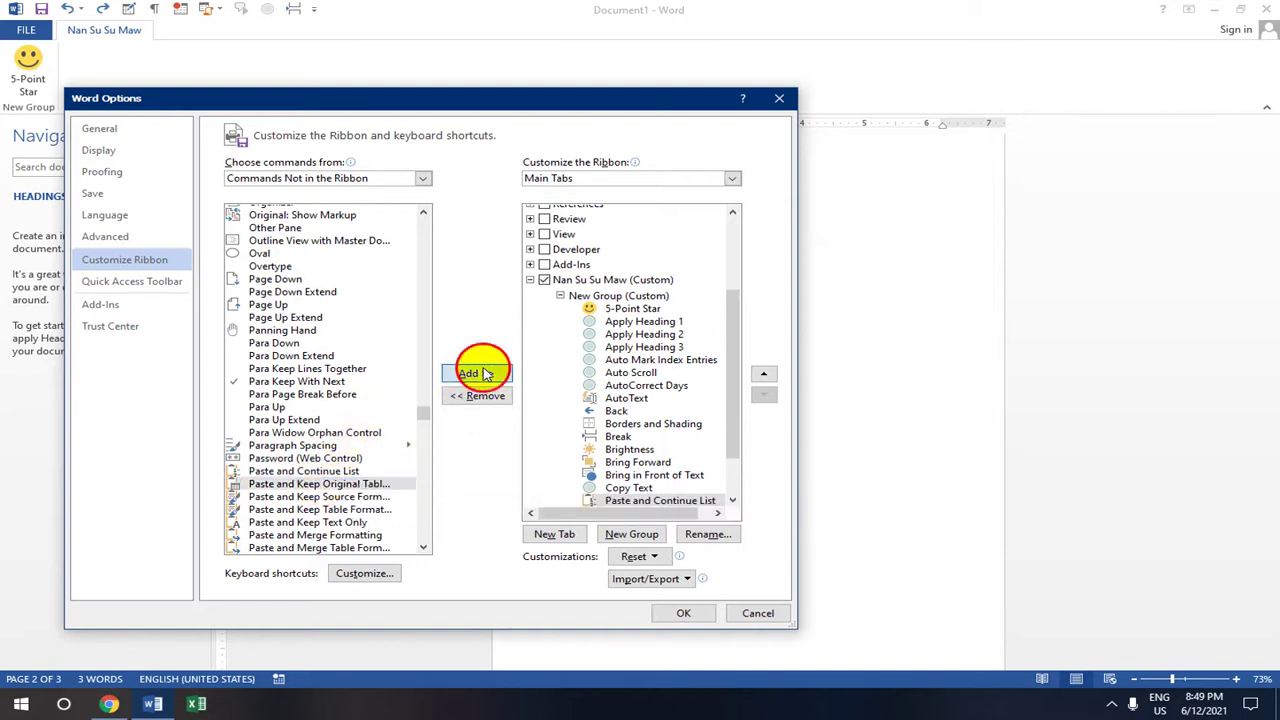
left_click(683, 614)
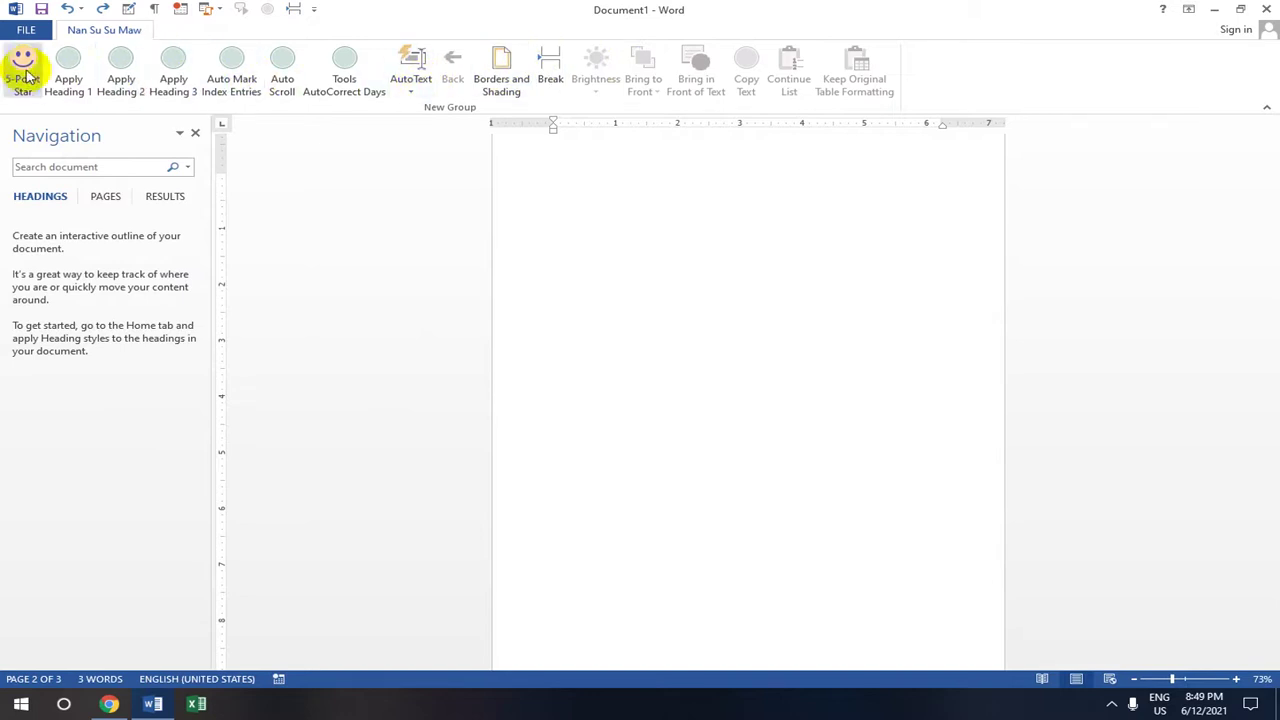
- Apply Heading 2 to the current paragraph from the custom tab and look into the AutoText gallery without choosing an entry
left_click(125, 68)
left_click(410, 90)
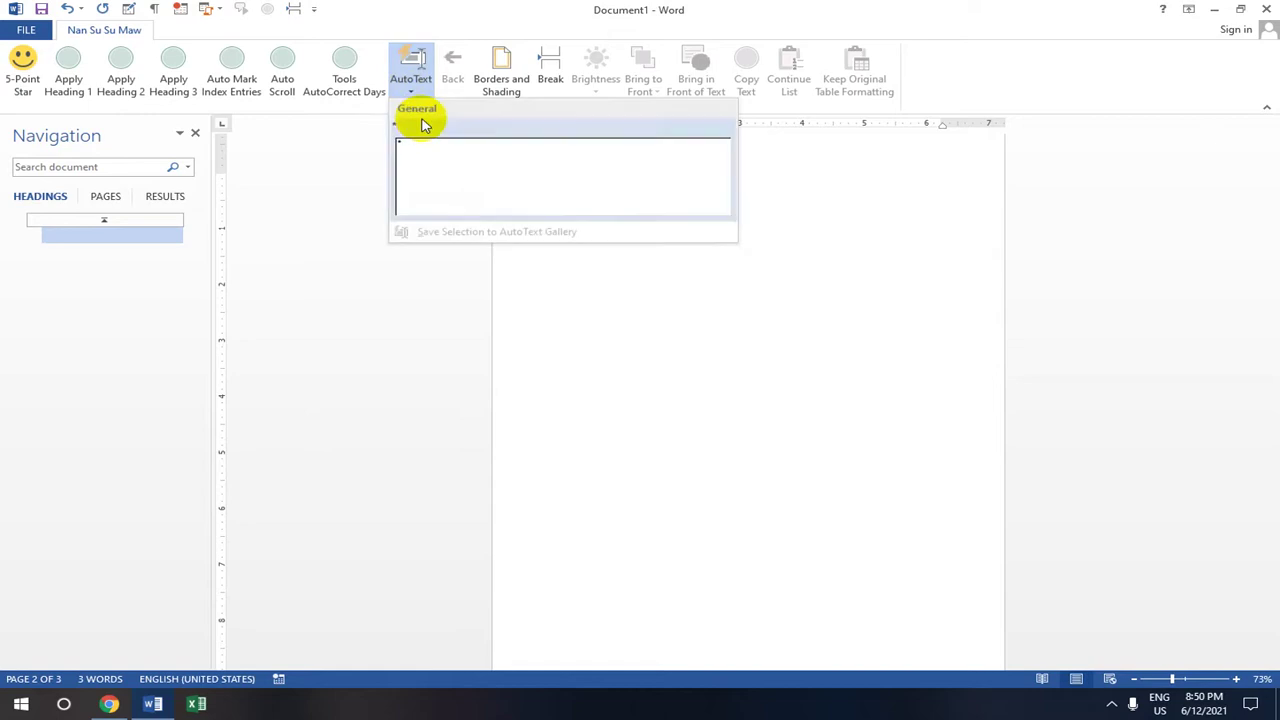
left_click(818, 192)
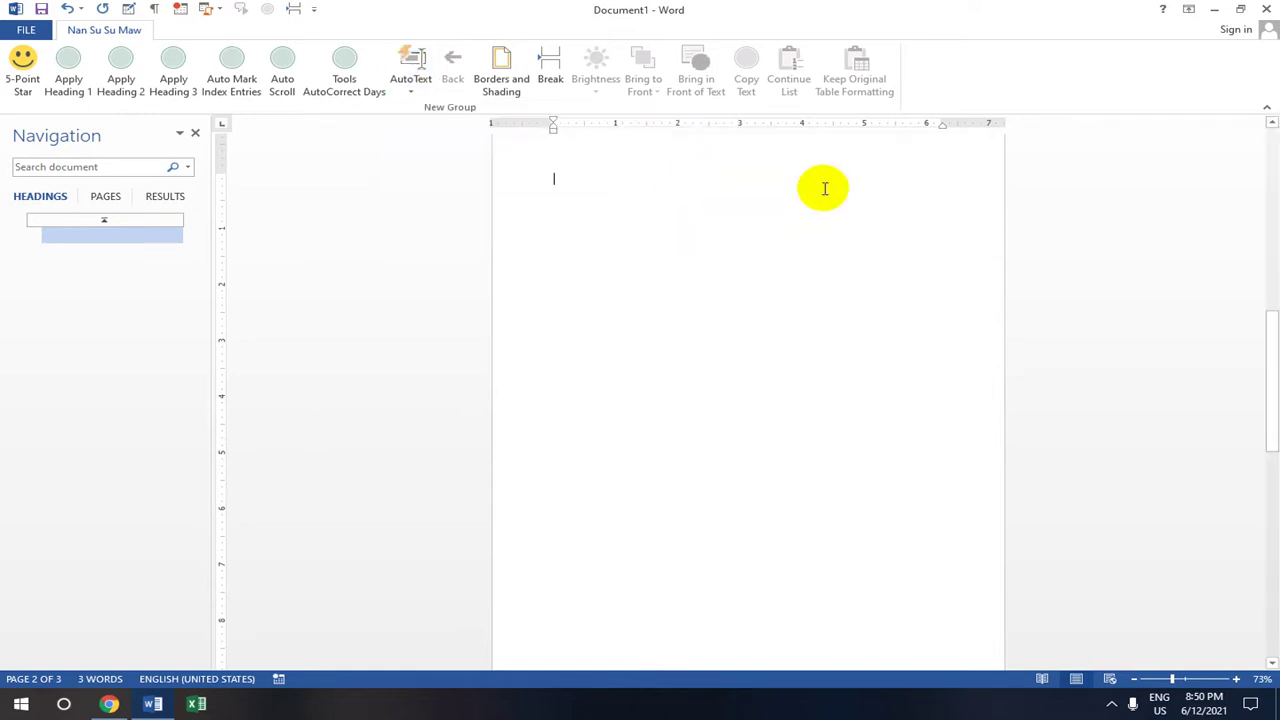
- Insert a page break at the cursor with the custom tab's Break command and check the new page
left_click(549, 73)
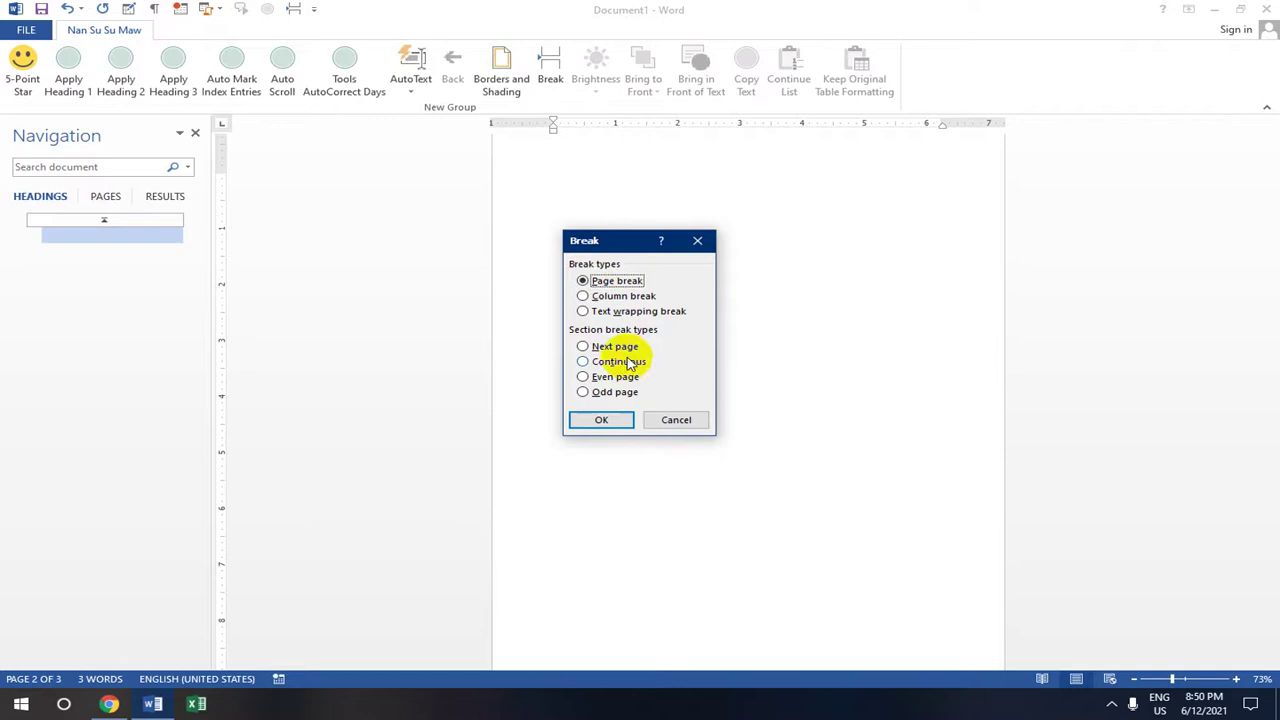
left_click(610, 420)
scroll(643, 440, "down", 8)
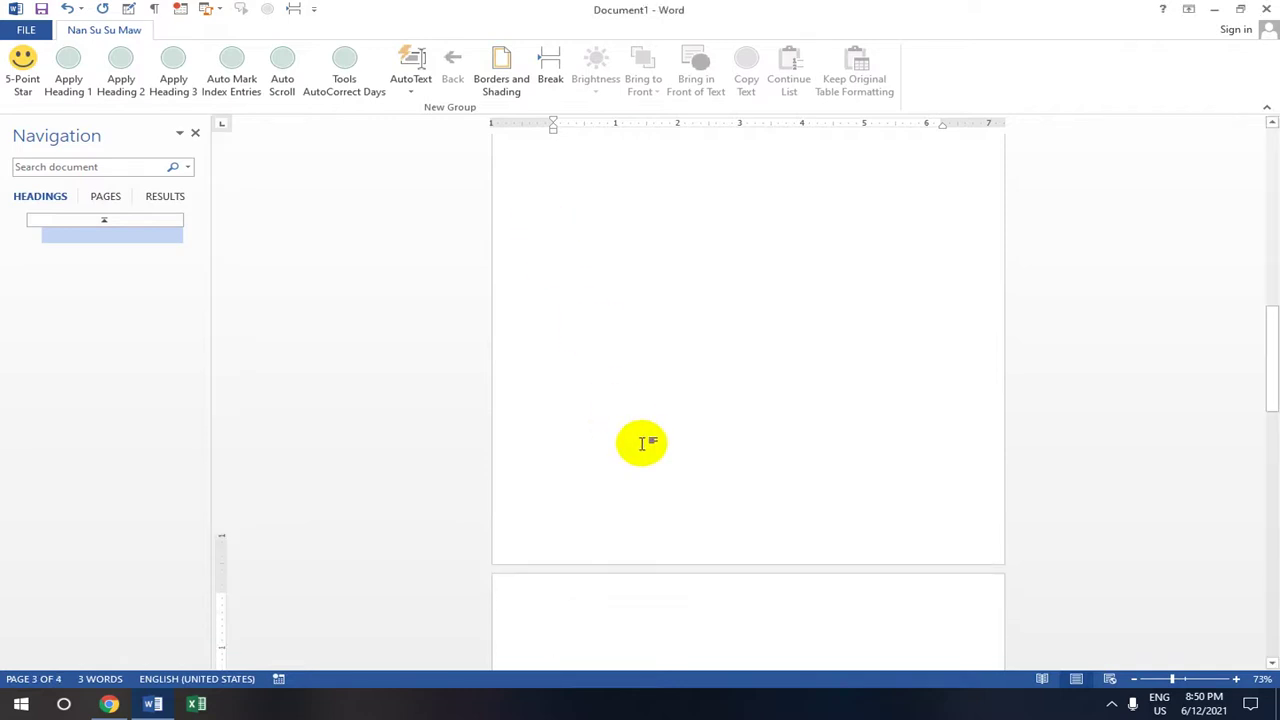
scroll(674, 416, "up", 1)
scroll(674, 416, "down", 1)
- Enter the text MITDC on the first line of page 2
scroll(674, 416, "up", 5)
scroll(676, 399, "up", 10)
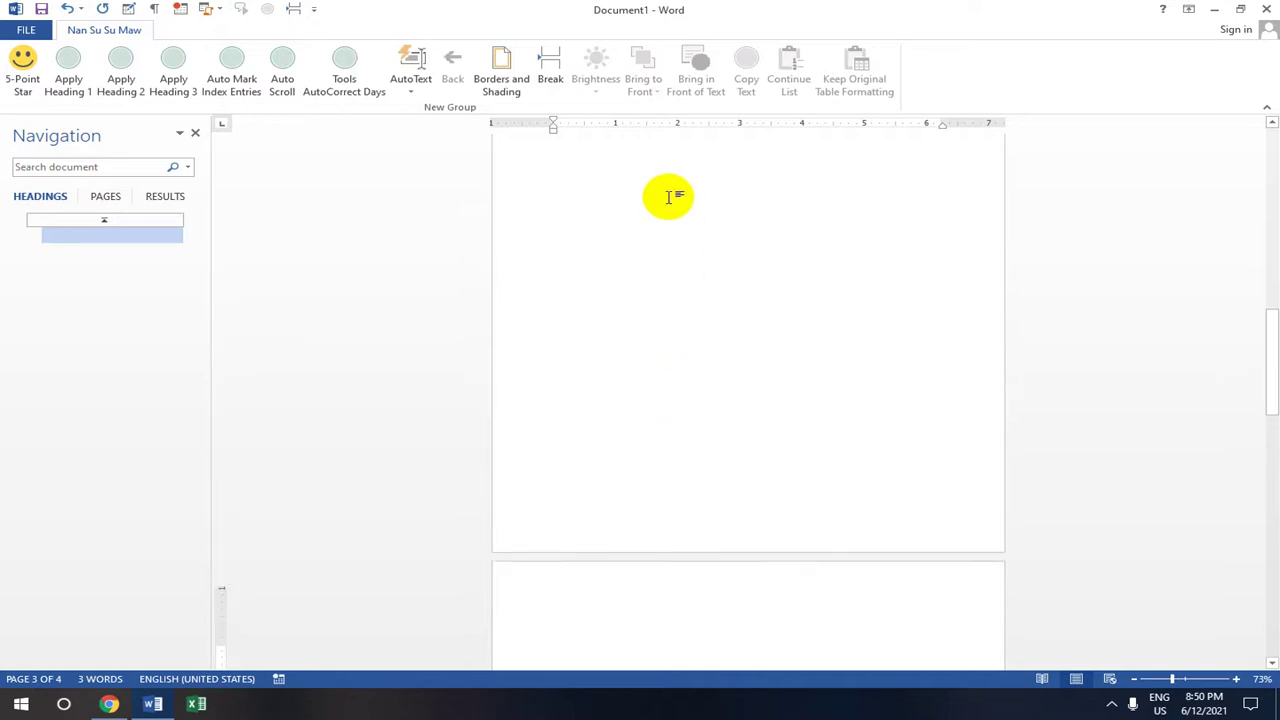
scroll(562, 221, "up", 8)
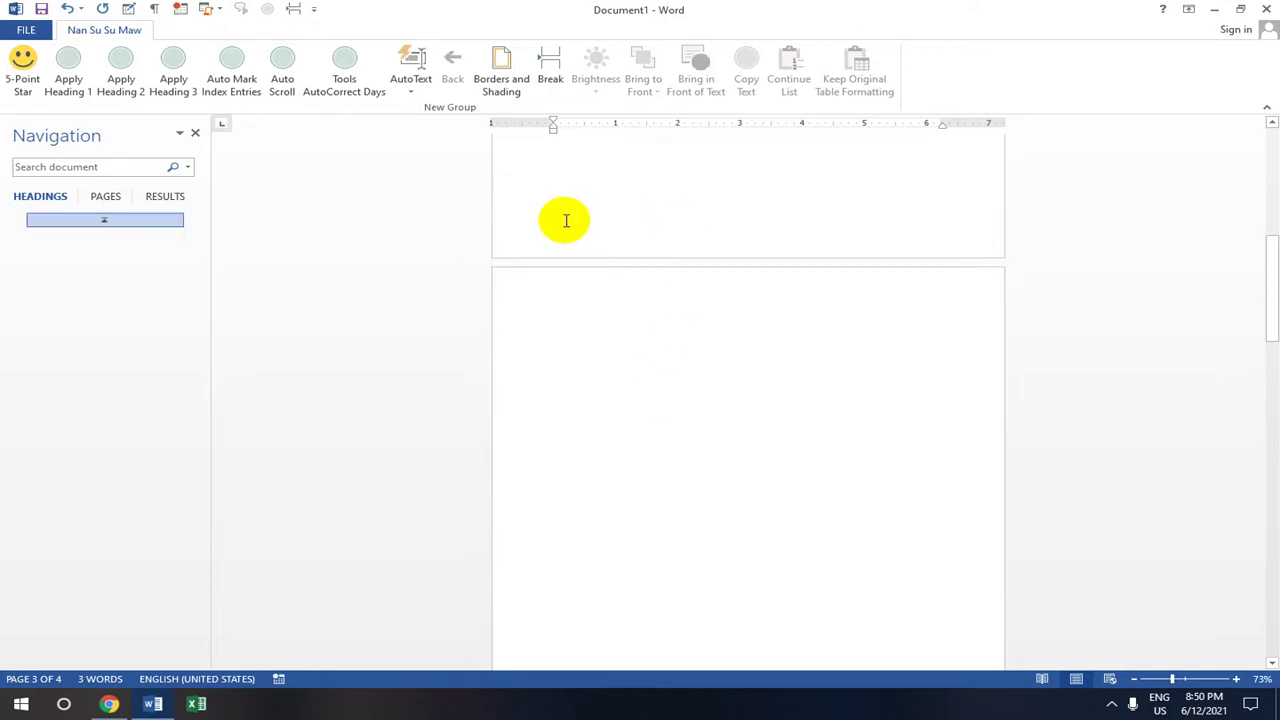
left_click(562, 206)
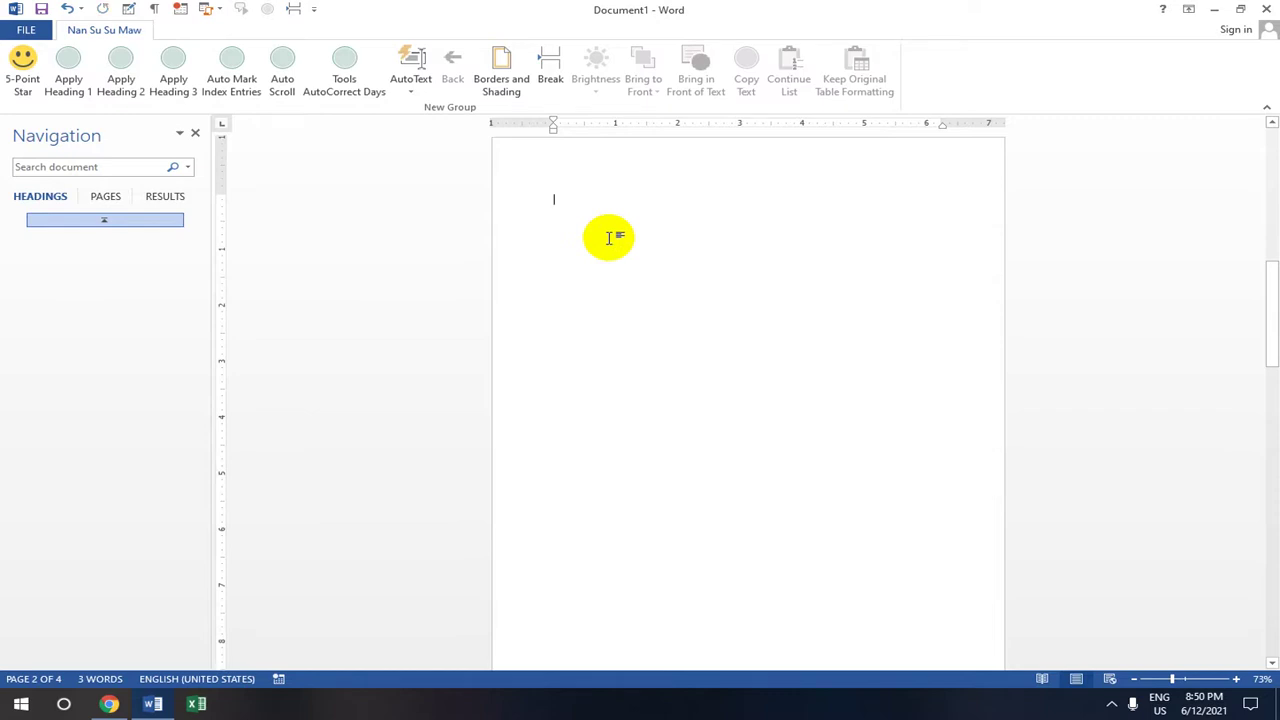
type("MITDQ")
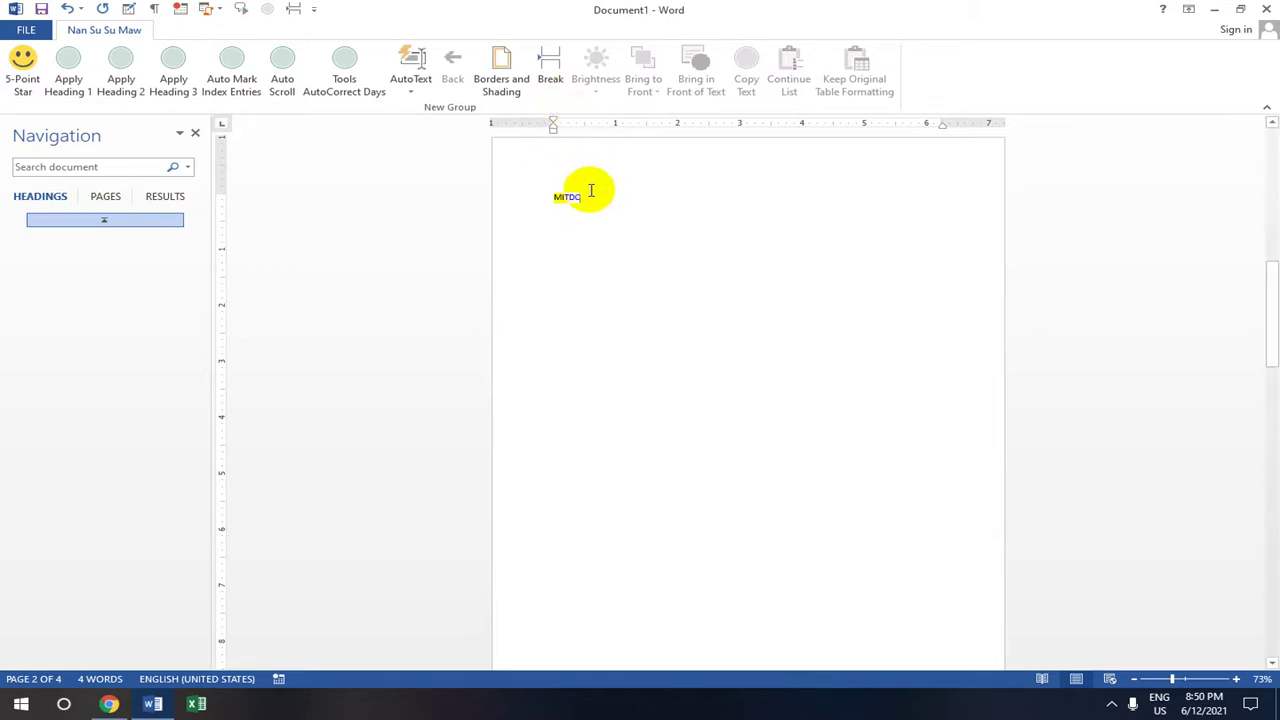
- Try to duplicate the word MITDC with the custom tab's Copy Text command
left_click_drag(579, 196, 528, 194)
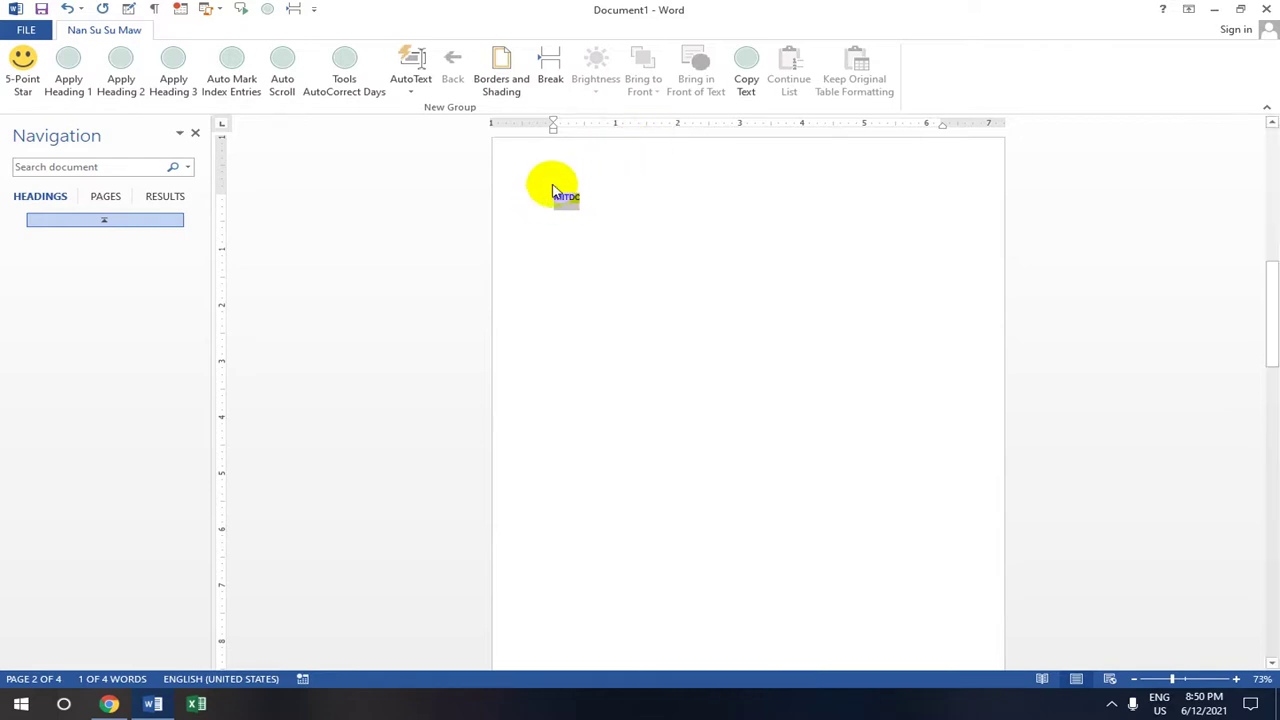
left_click(743, 75)
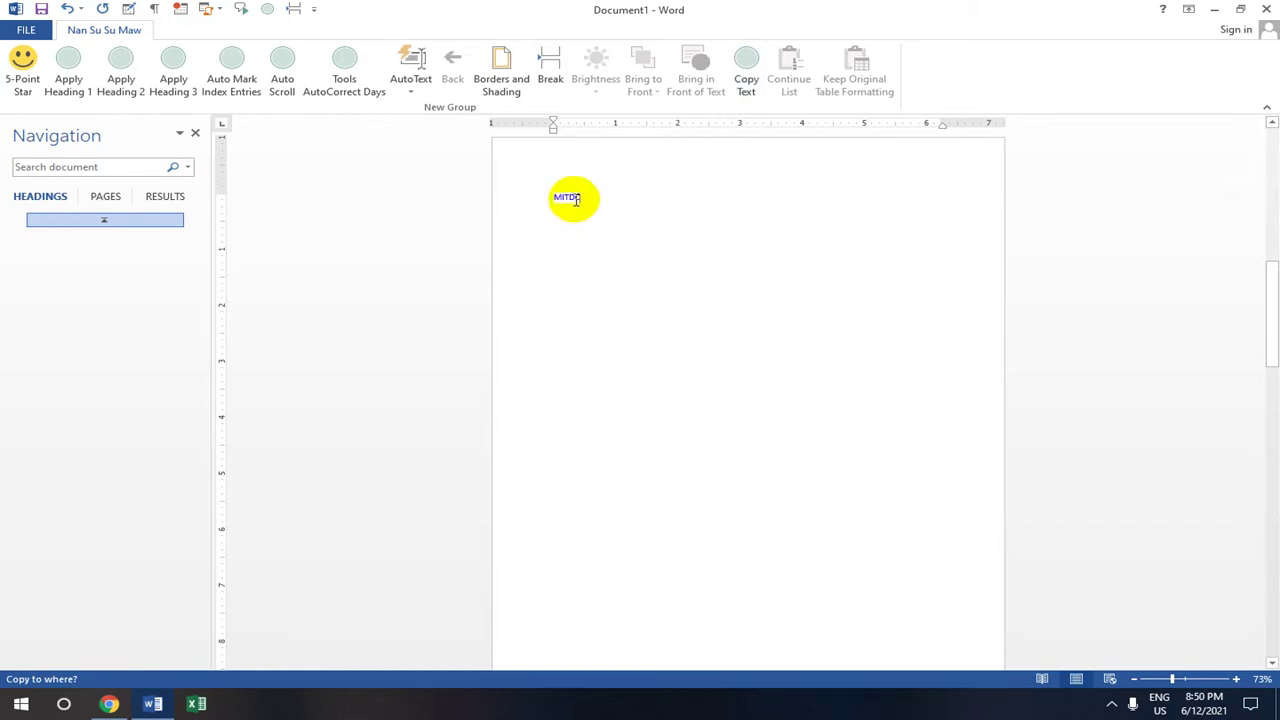
left_click_drag(584, 196, 554, 198)
key("ctrl+c")
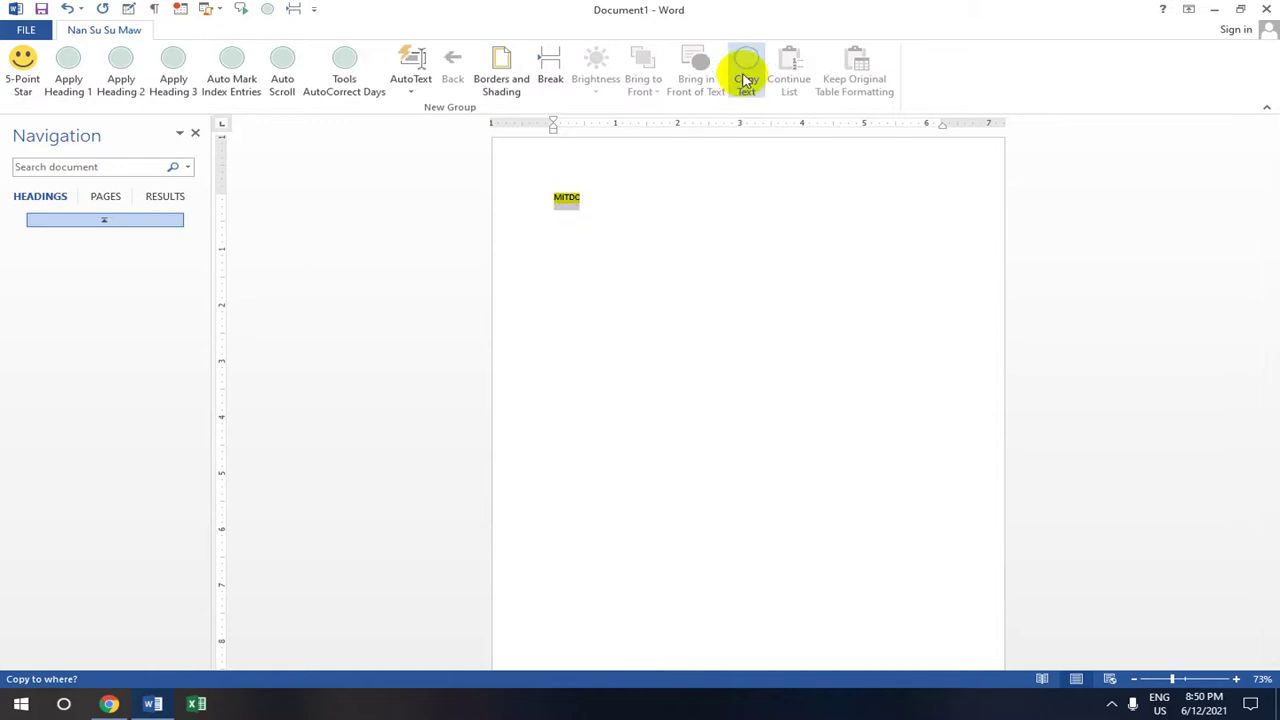
left_click(575, 219)
left_click(570, 198)
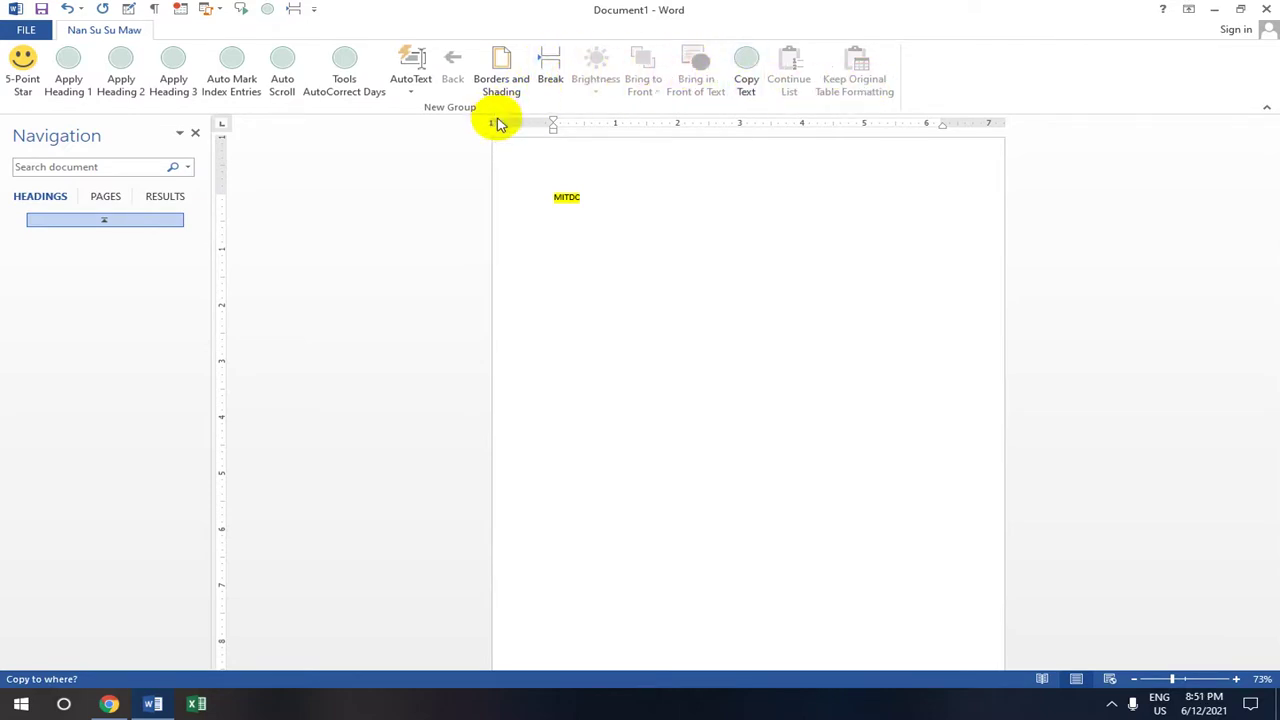
left_click(585, 245)
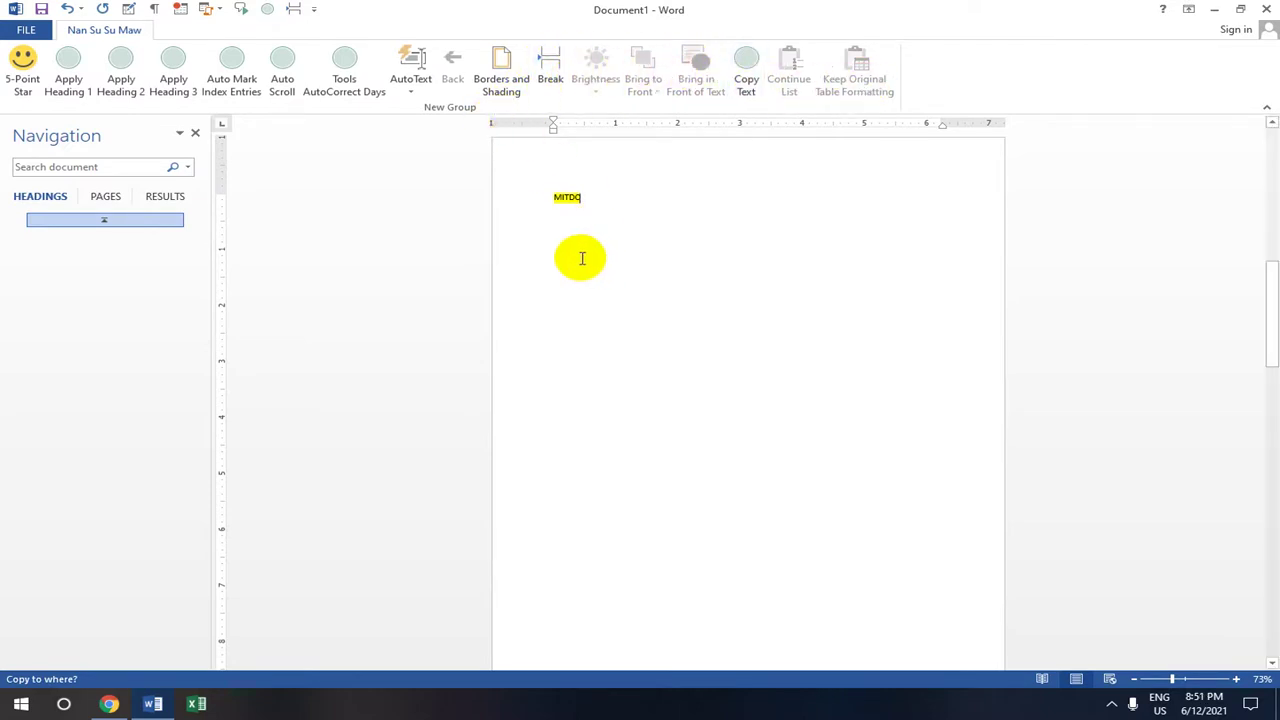
- Turn the Home main tab back on in the ribbon customization options and apply the change
left_click(24, 29)
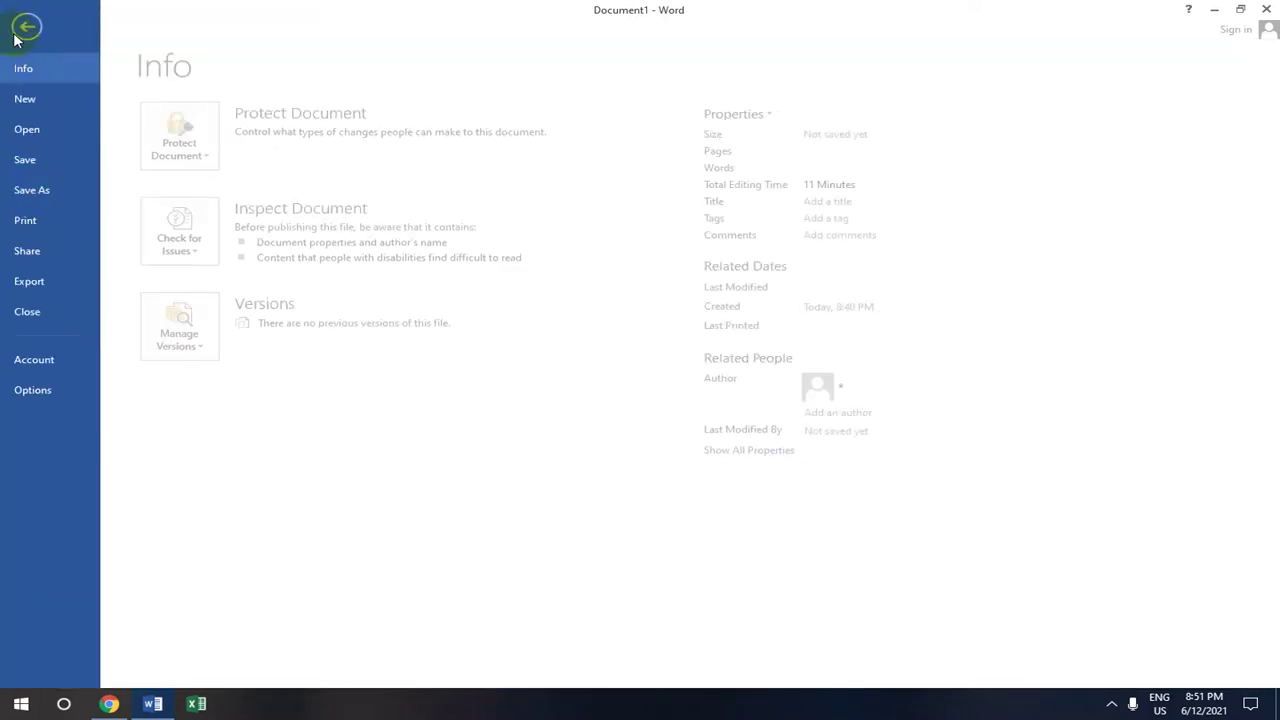
left_click(45, 390)
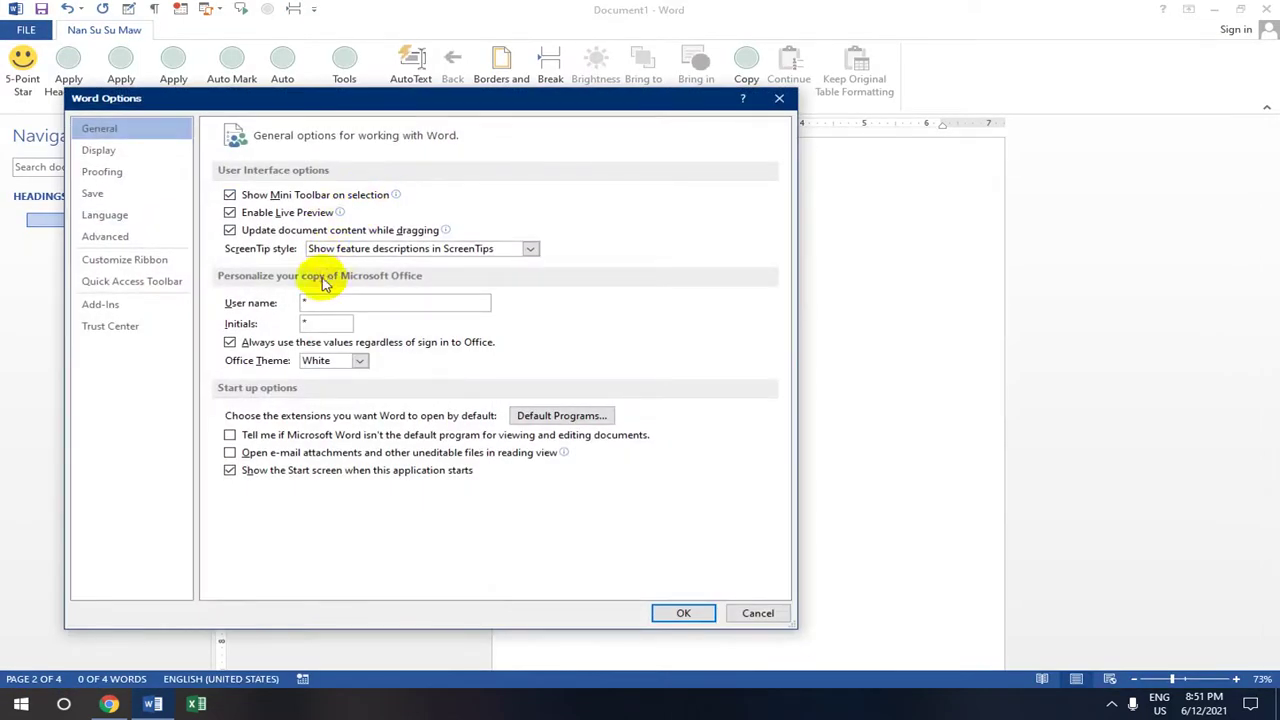
left_click(155, 265)
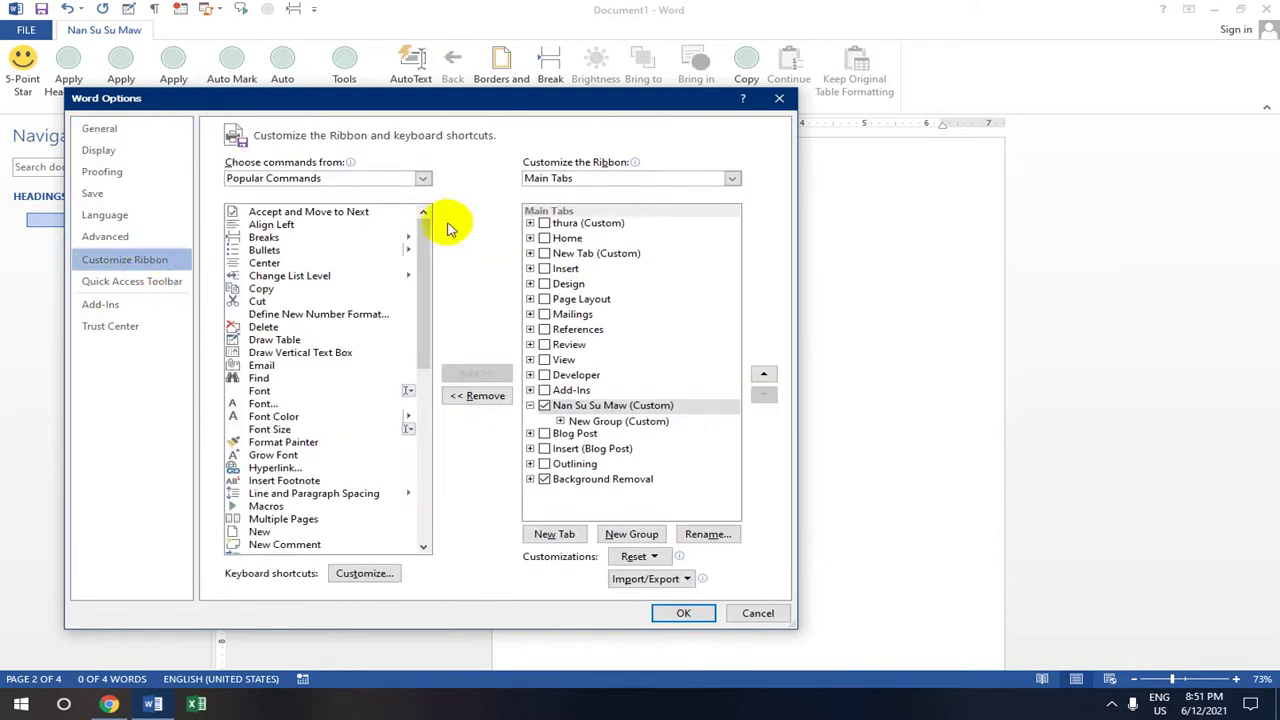
left_click(542, 239)
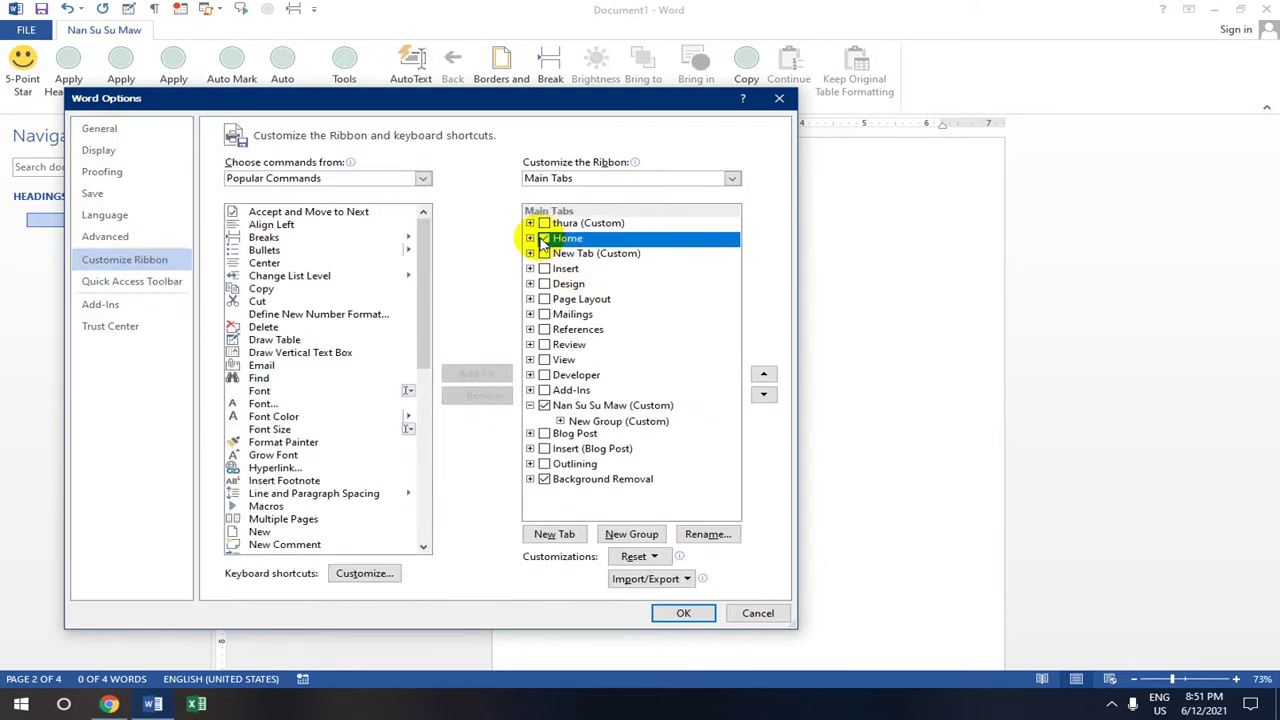
left_click(683, 613)
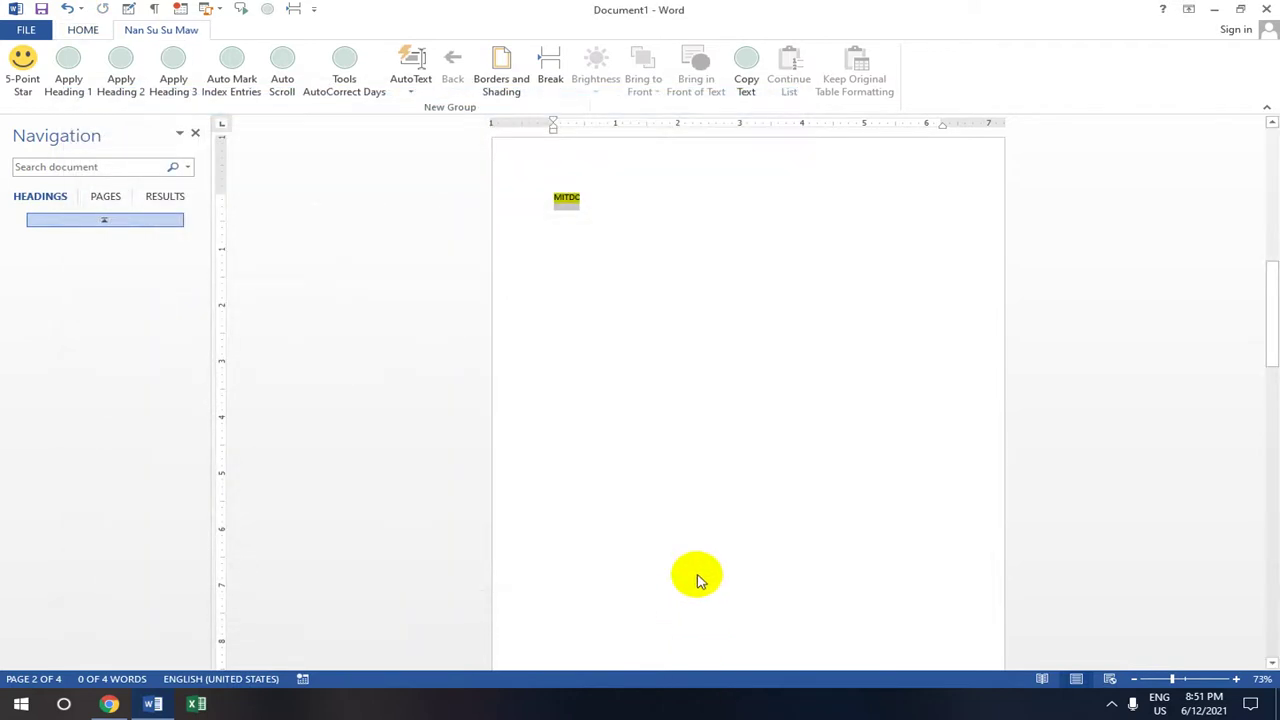
- Copy the word MITDC on page 2 with the Home tab's Copy command and paste it repeatedly along the same line
left_click(83, 29)
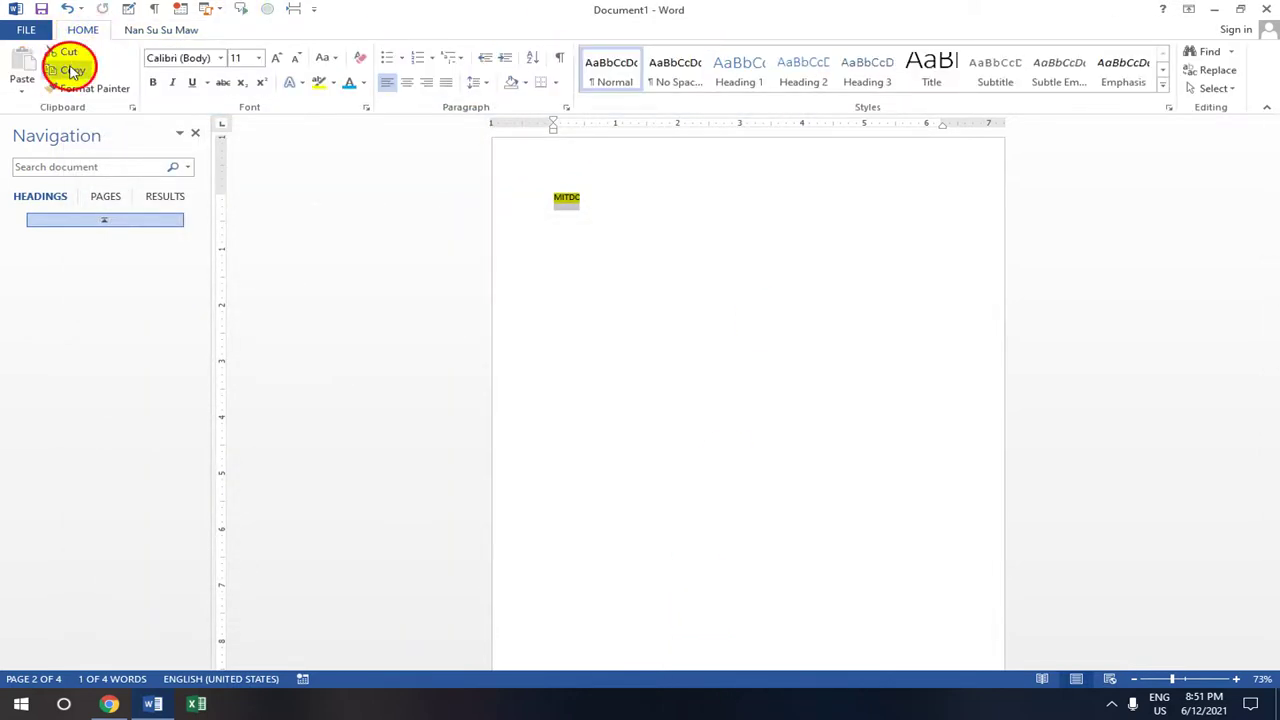
left_click(562, 201)
double_click(560, 200)
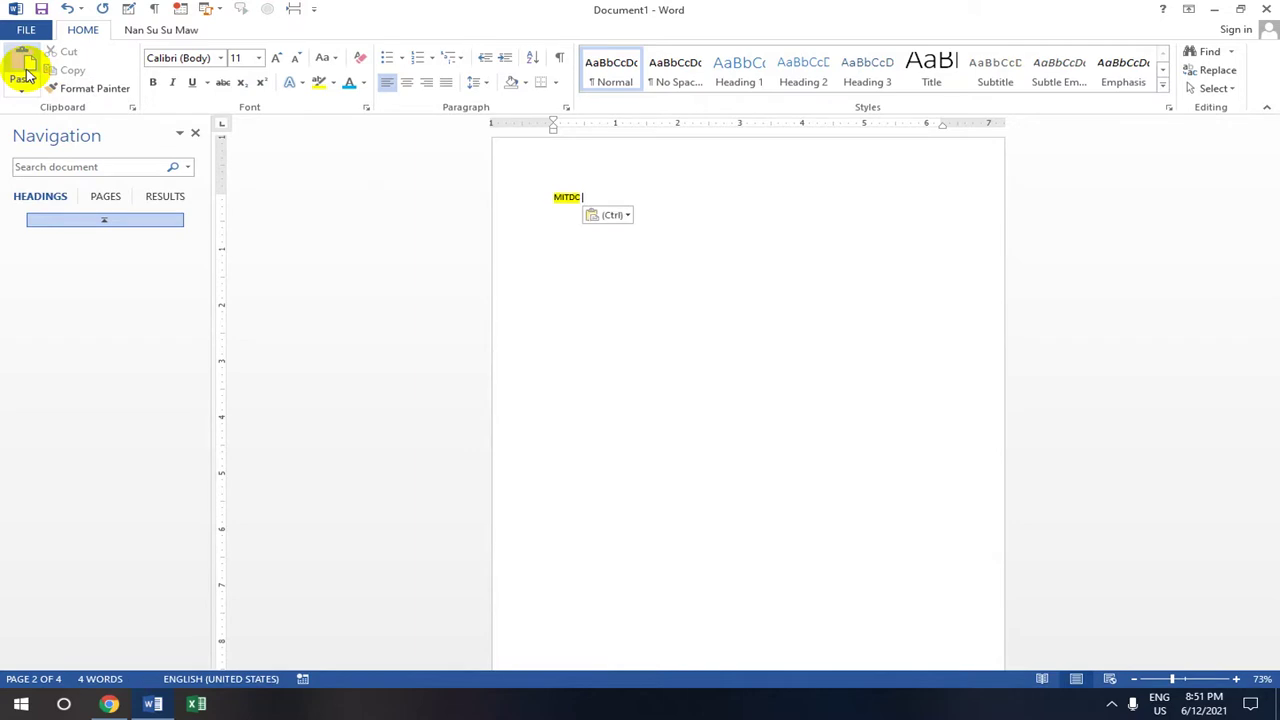
left_click(27, 75)
left_click(27, 75)
left_click(27, 75)
left_click(27, 75)
left_click(27, 75)
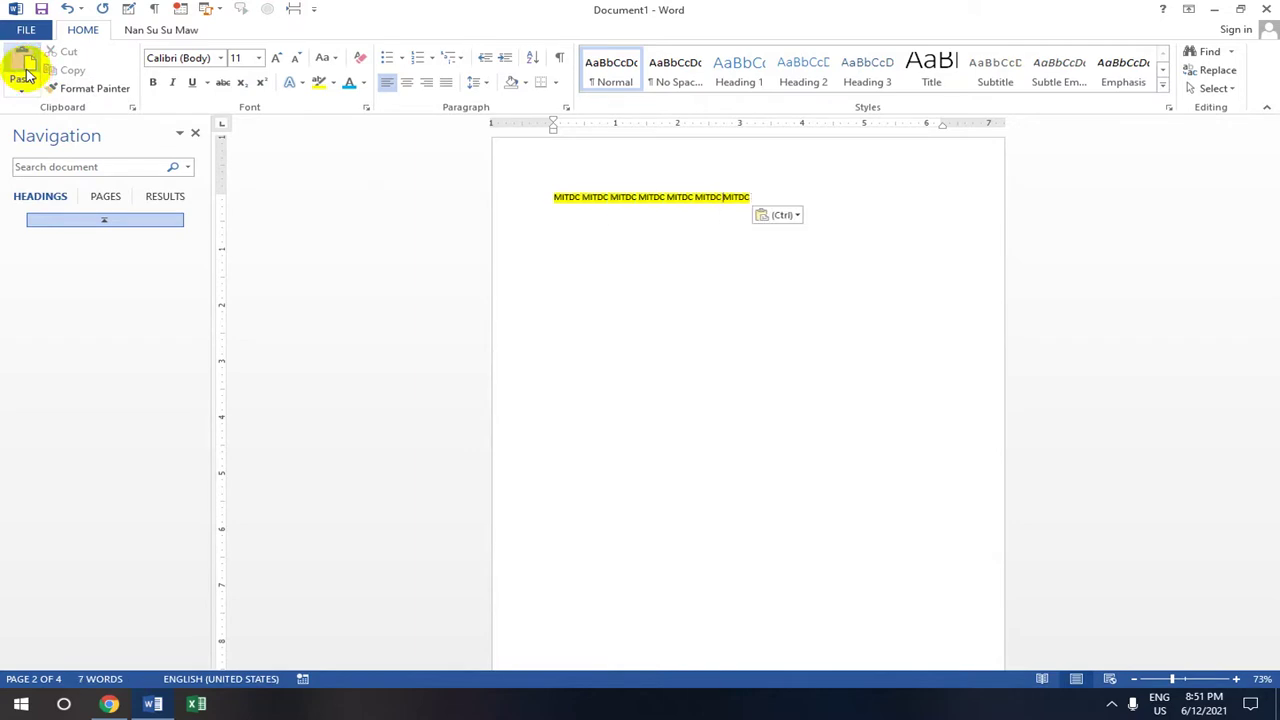
left_click(27, 75)
left_click(27, 75)
left_click(27, 75)
left_click(27, 75)
left_click(27, 75)
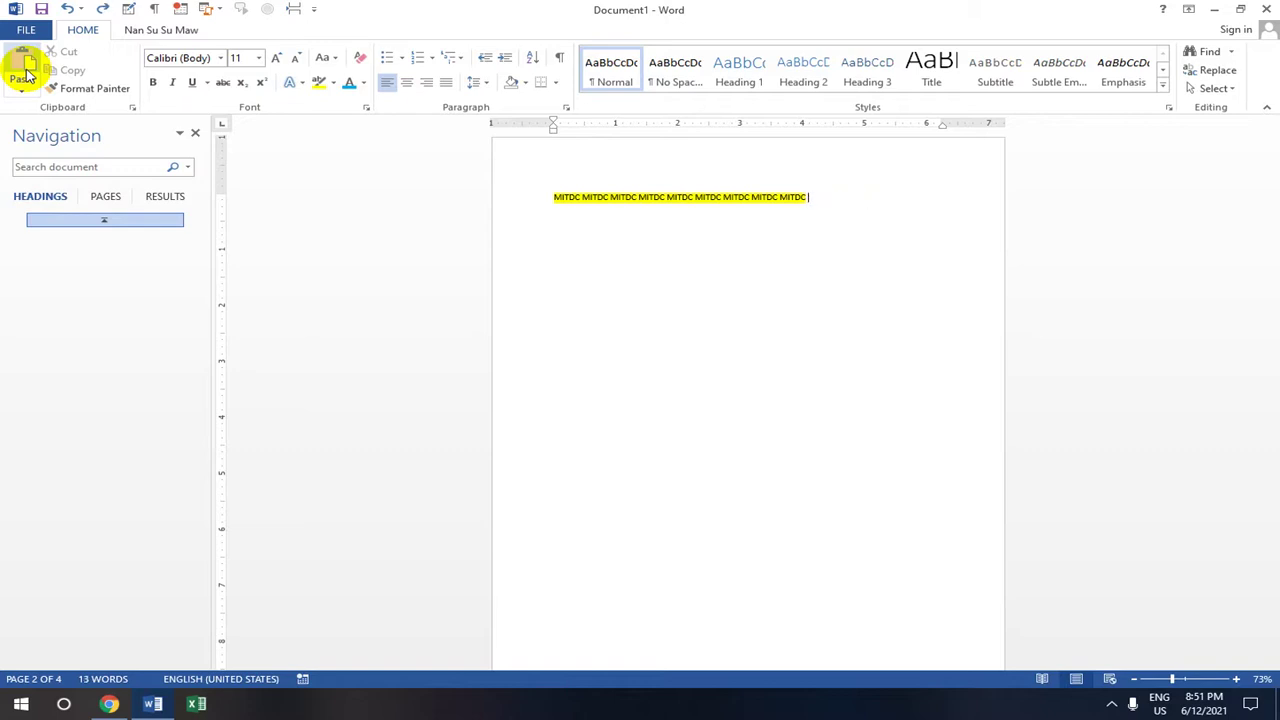
- Undo the pasted copies of MITDC and return to the custom tab's commands
key("ctrl+z")
key("ctrl+z")
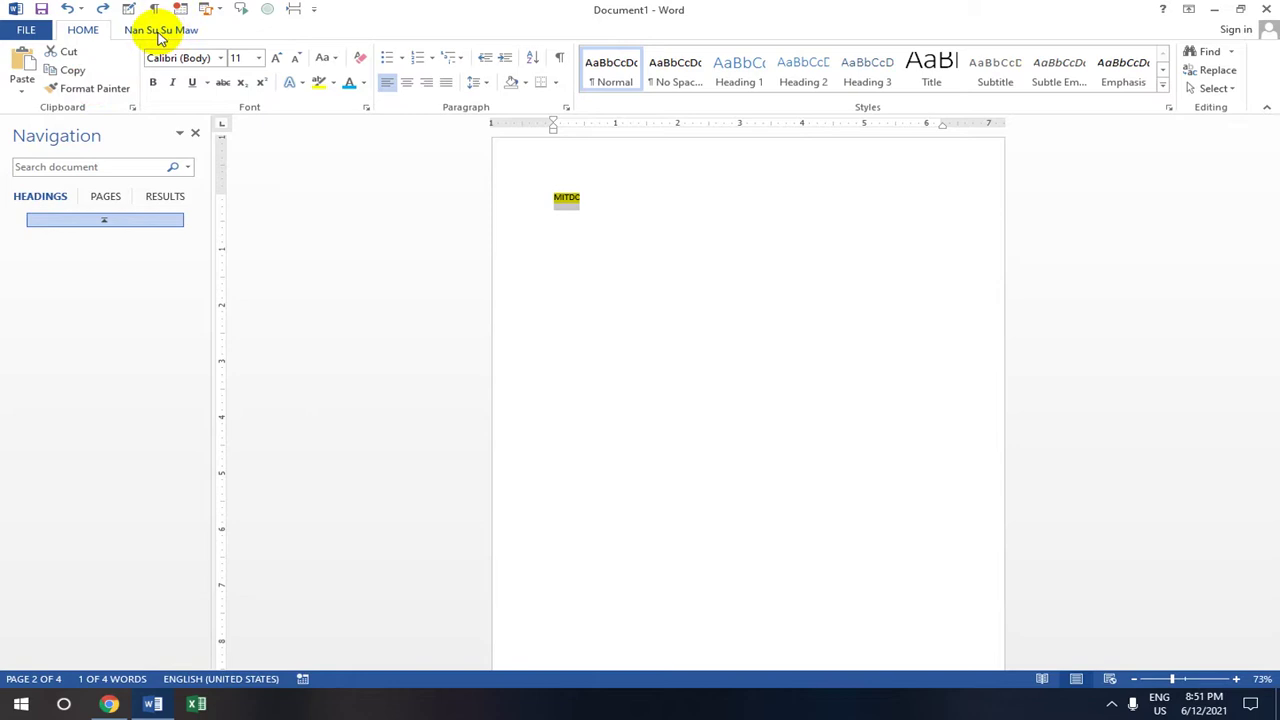
left_click(160, 31)
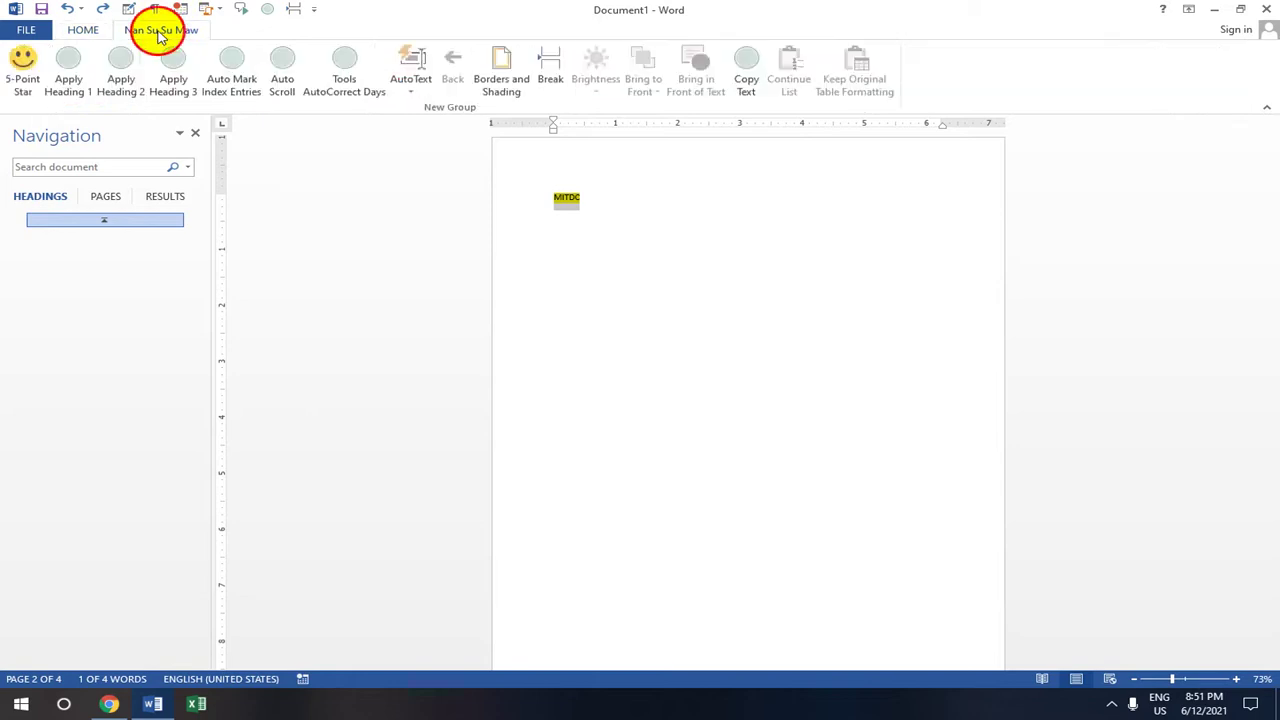
- Hide the custom tab named after a person in the ribbon customization options and apply the change
left_click(26, 31)
left_click(73, 388)
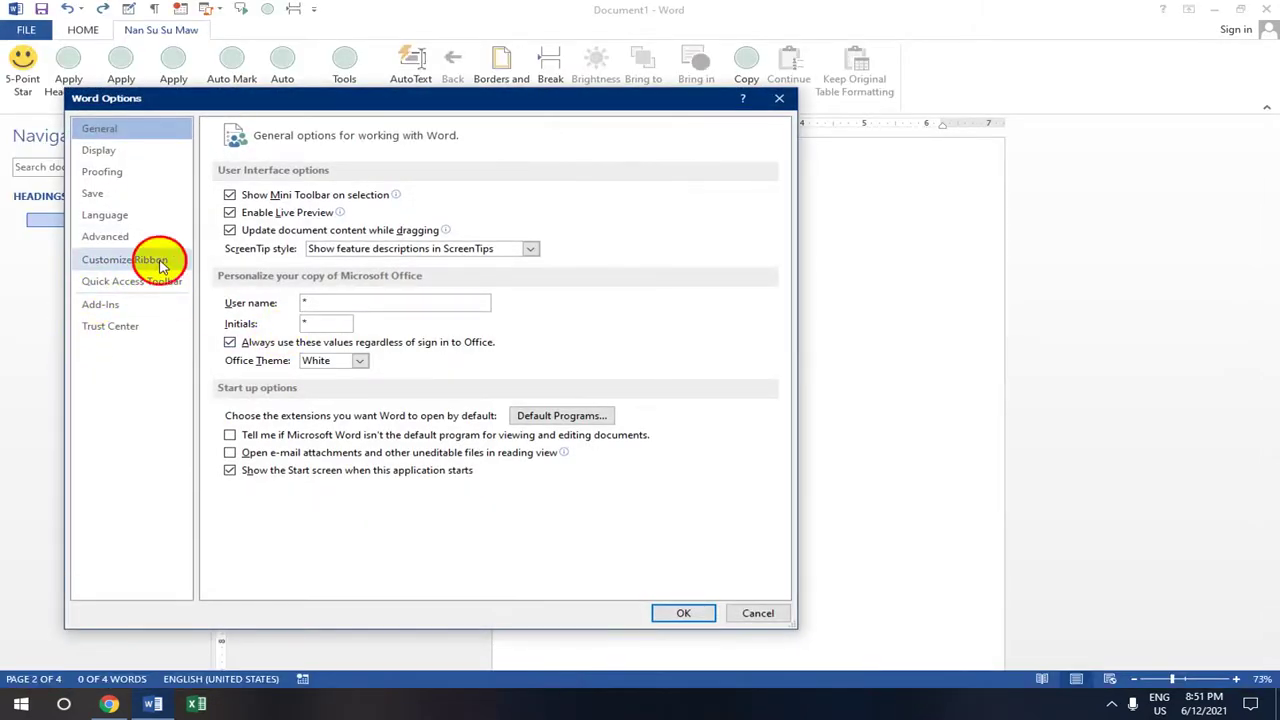
left_click(155, 262)
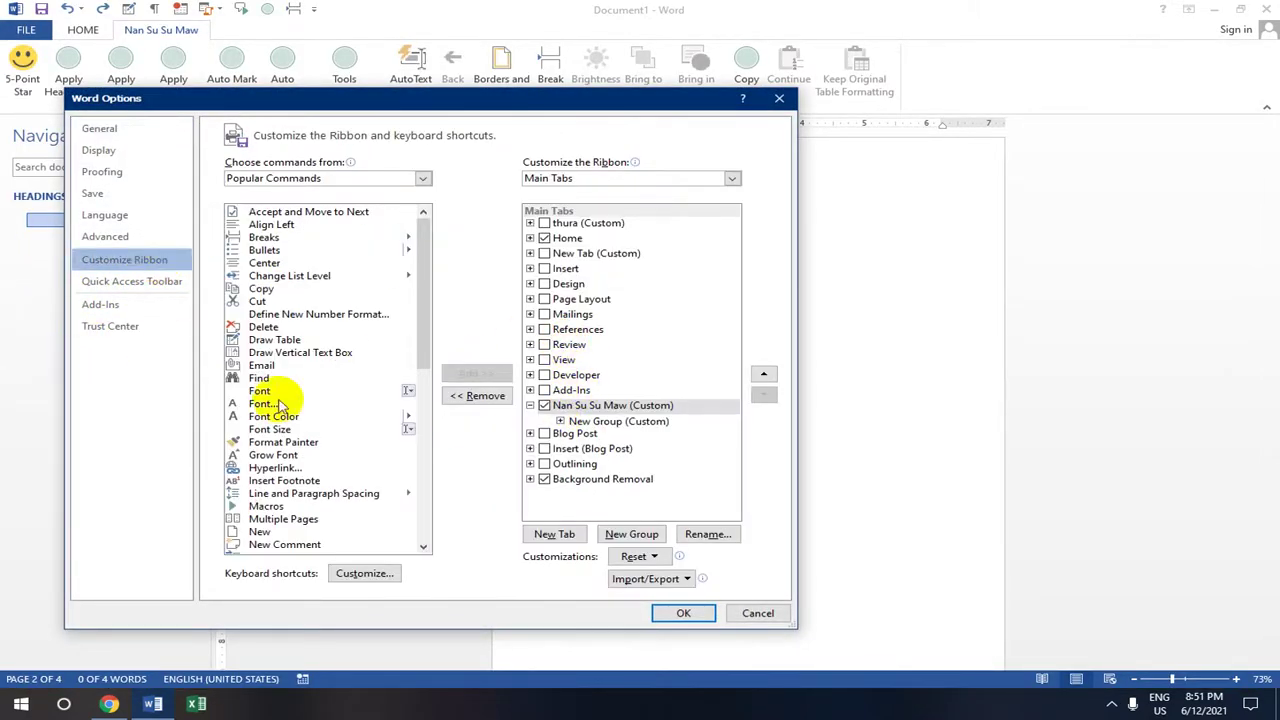
left_click(548, 407)
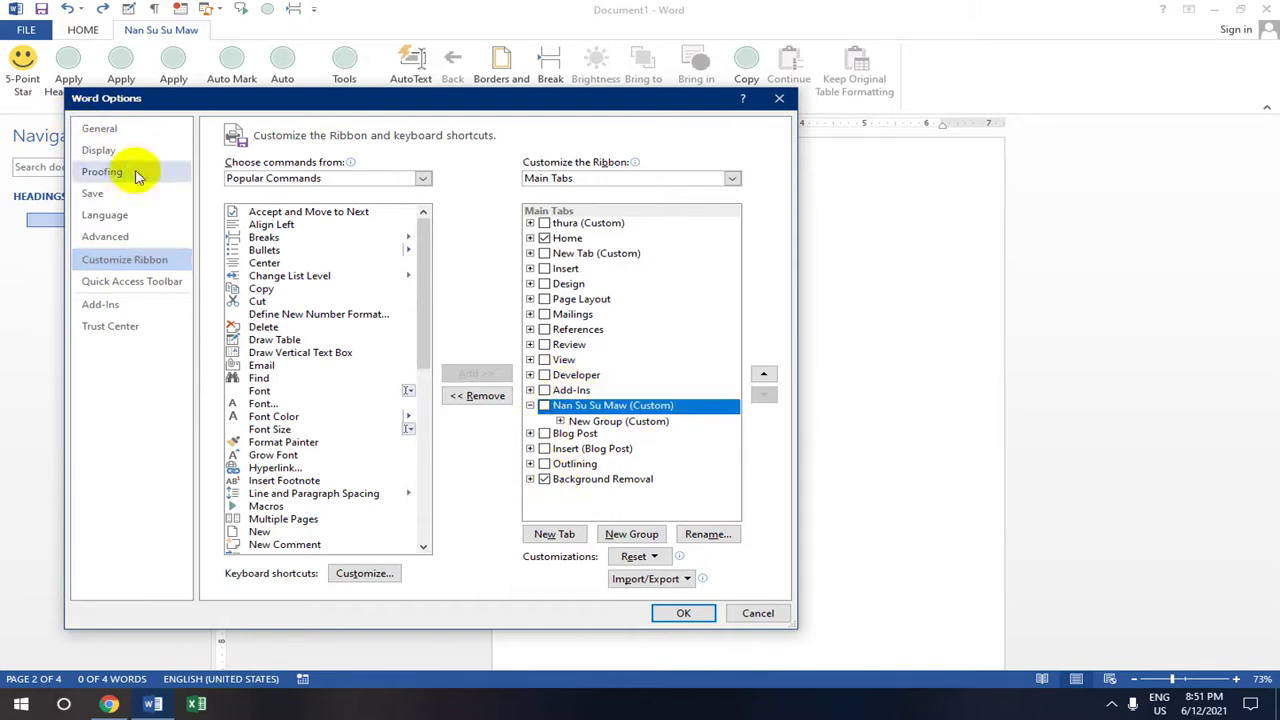
left_click(683, 613)
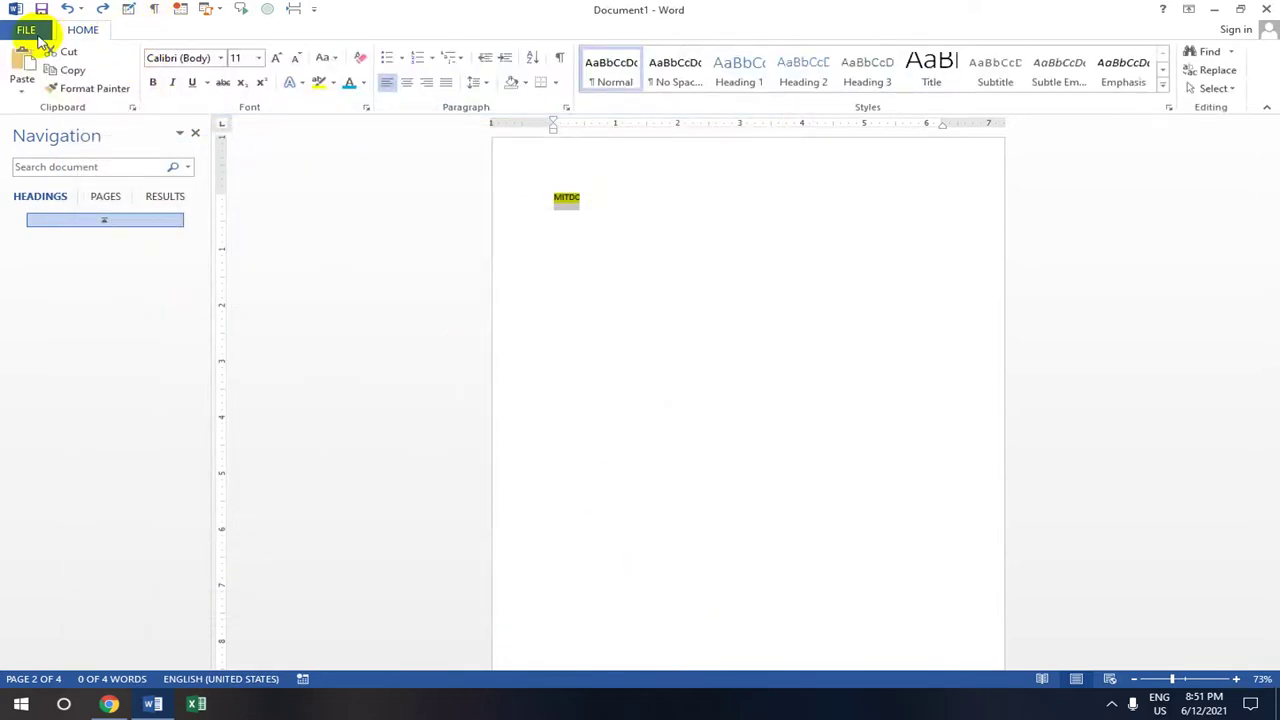
- Enable New Tab, Insert, Design, Page Layout, Mailings, References, Review, View and Developer in the ribbon customization options
left_click(30, 30)
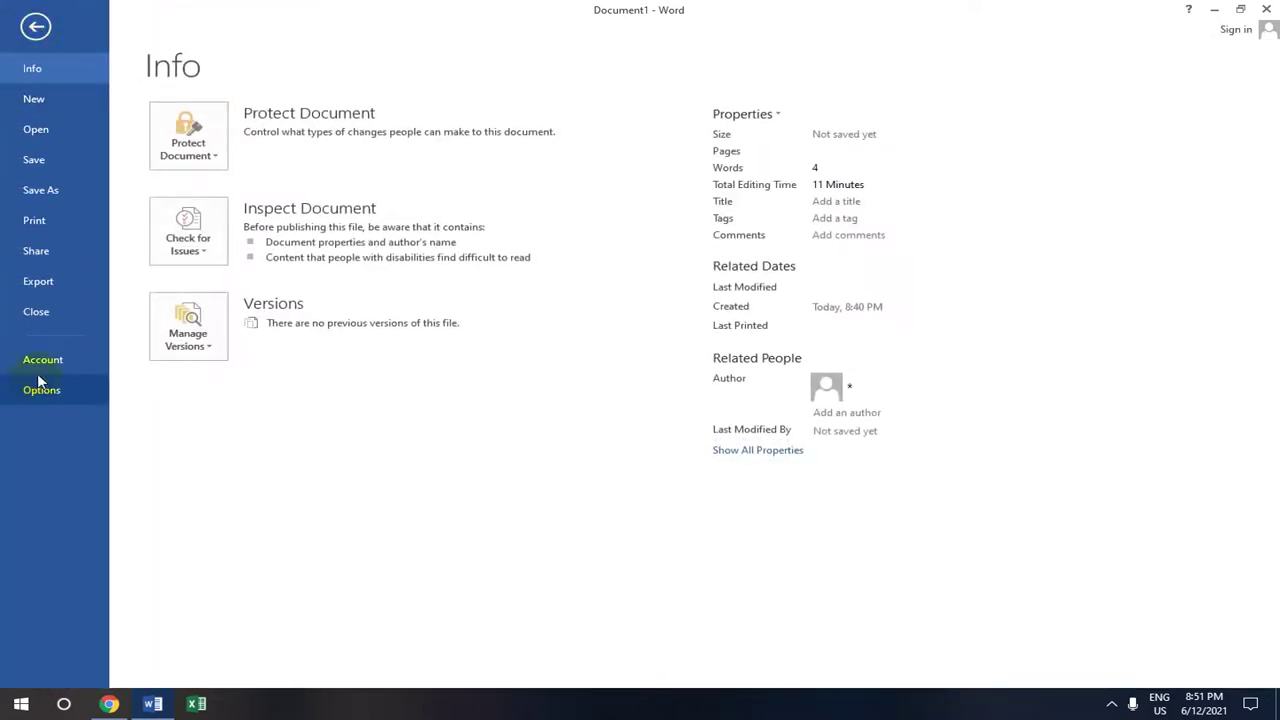
left_click(35, 30)
left_click(35, 28)
left_click(63, 391)
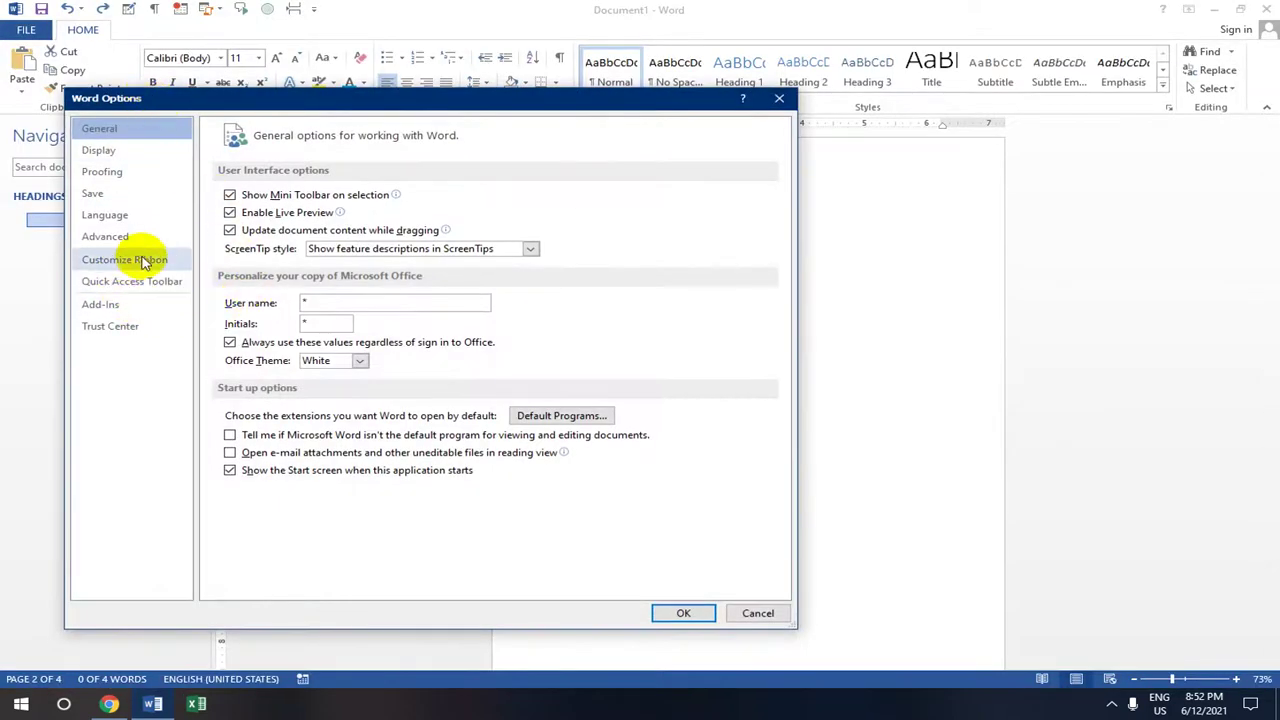
left_click(158, 262)
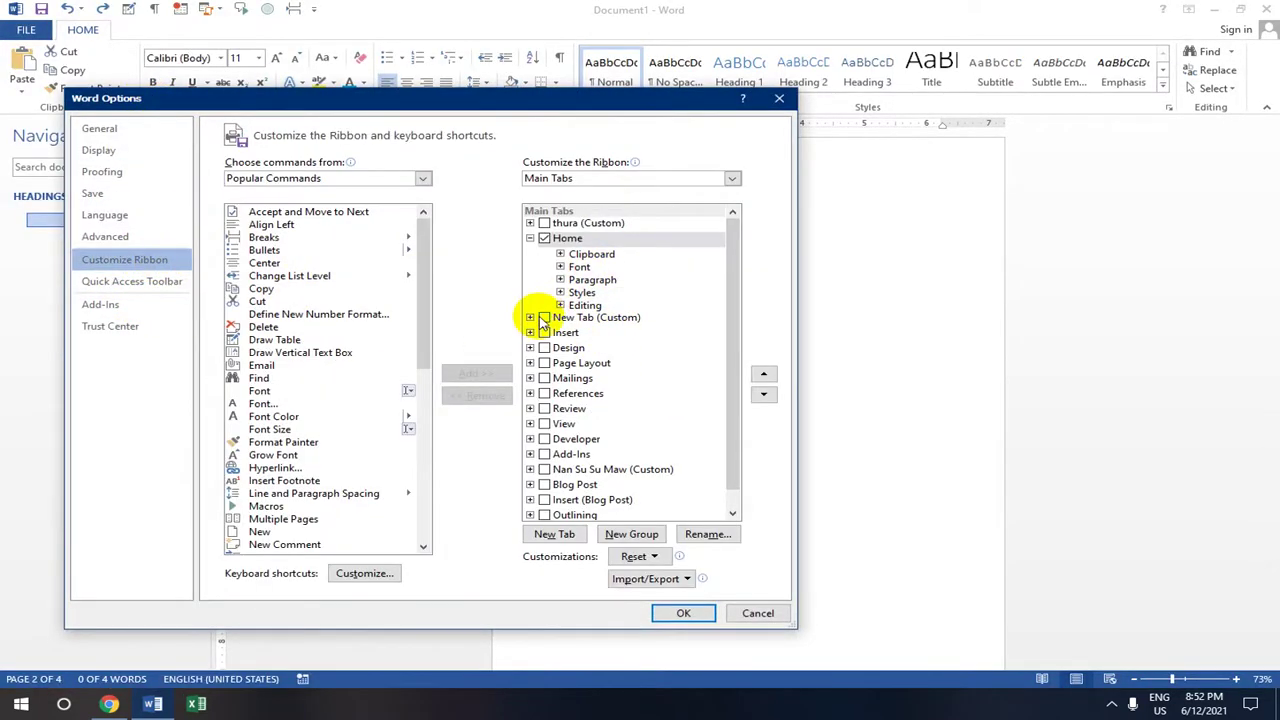
left_click(544, 317)
left_click(544, 332)
left_click(544, 347)
left_click(544, 363)
left_click(544, 378)
left_click(544, 393)
left_click(544, 408)
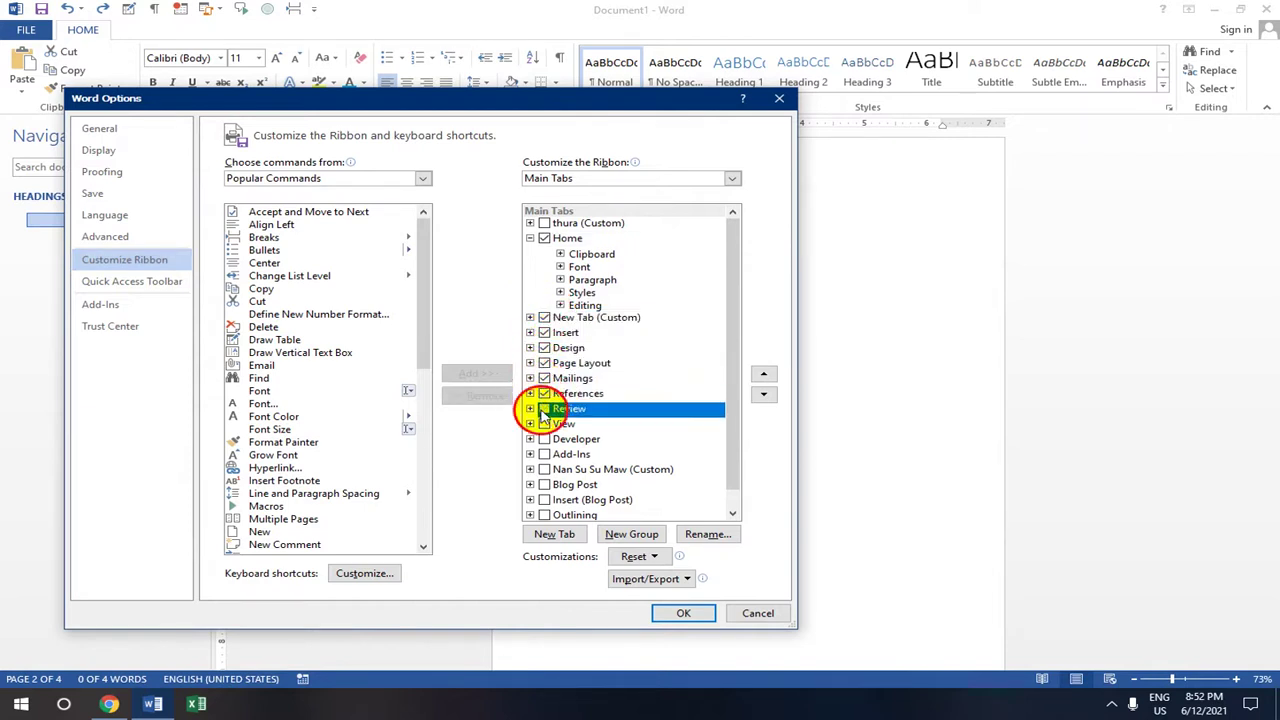
left_click(544, 423)
left_click(544, 438)
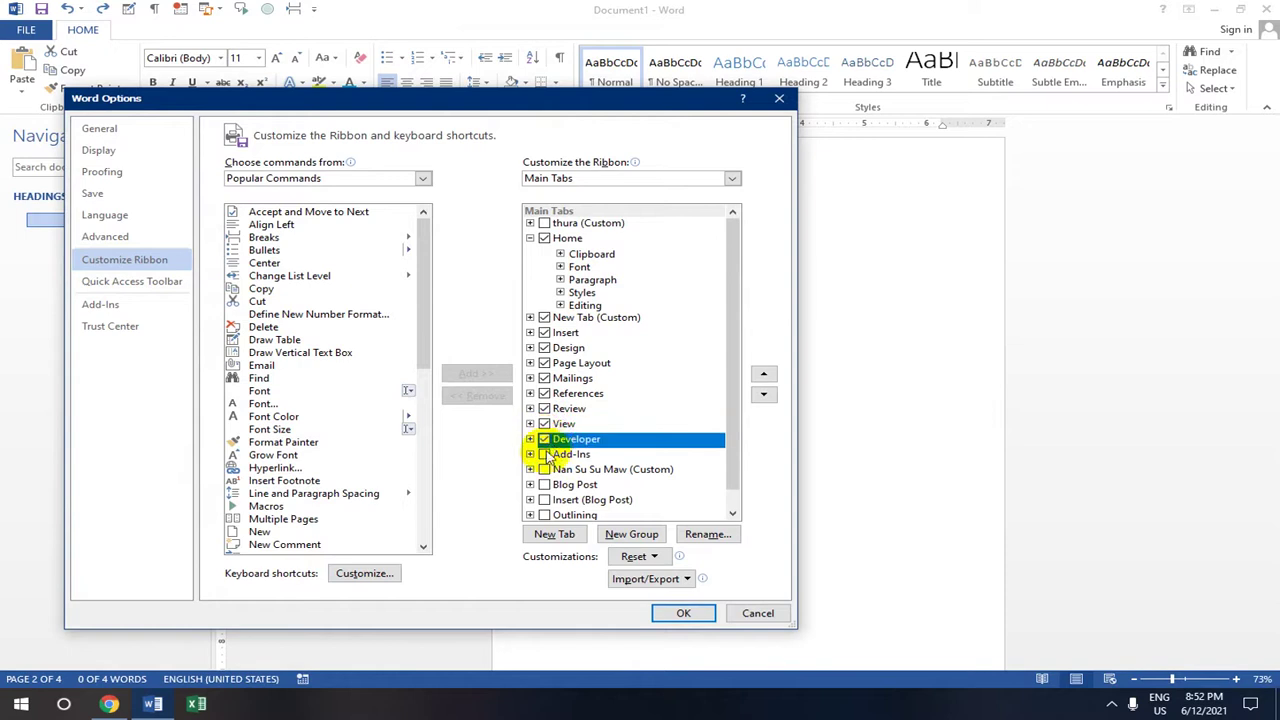
- Enable Add-Ins, Blog Post, Insert (Blog Post), Outlining and the person-named custom tab, apply the changes, and show that custom tab
left_click(544, 454)
left_click(544, 484)
left_click(544, 499)
left_click(544, 514)
left_click(544, 469)
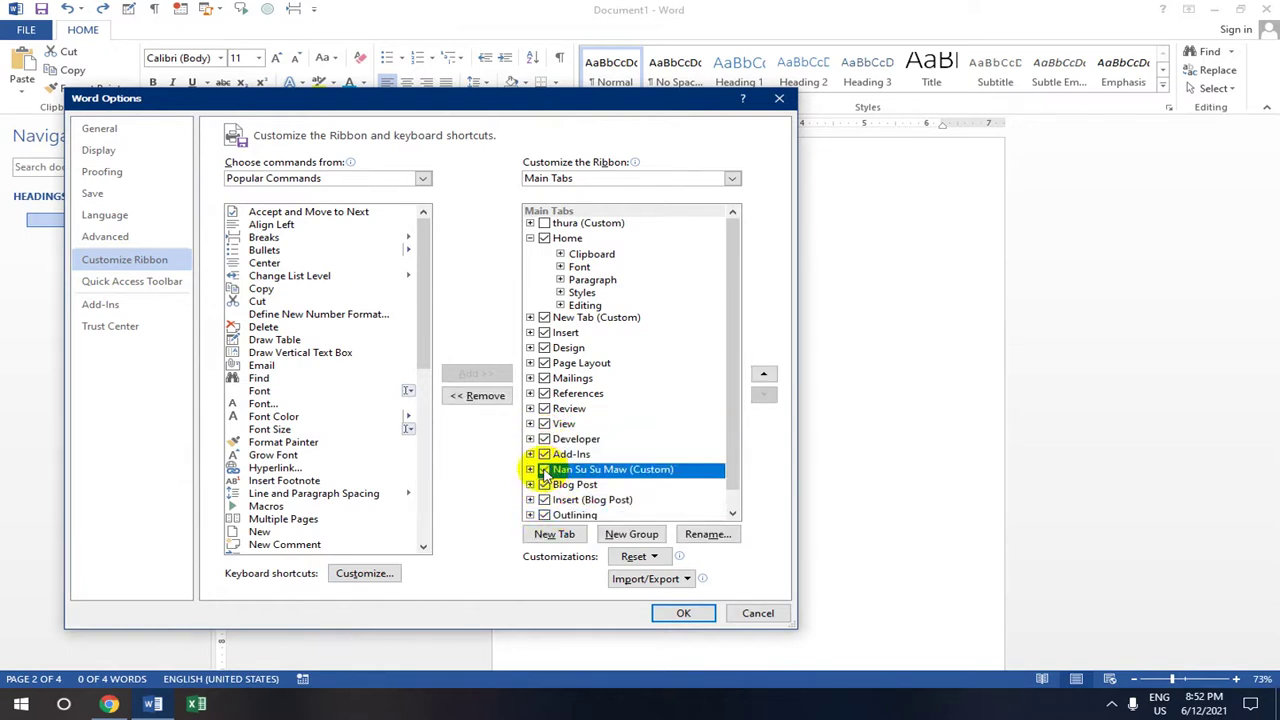
left_click(683, 613)
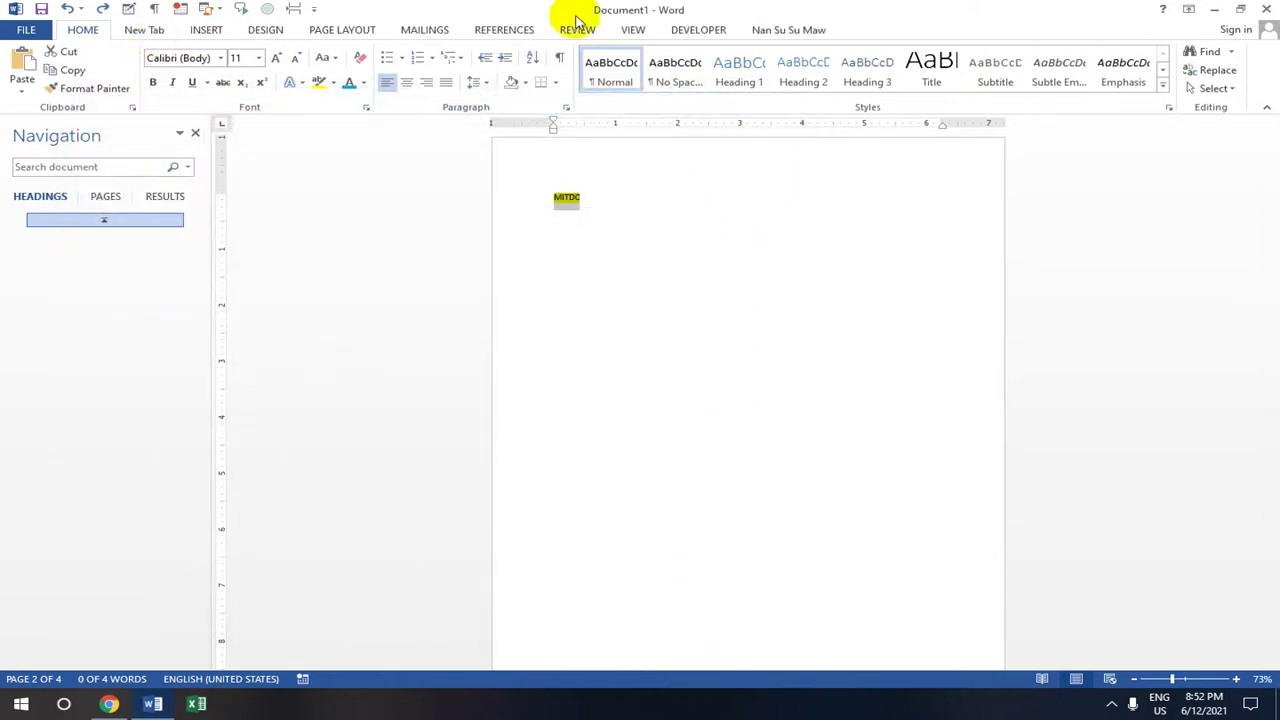
left_click(803, 33)
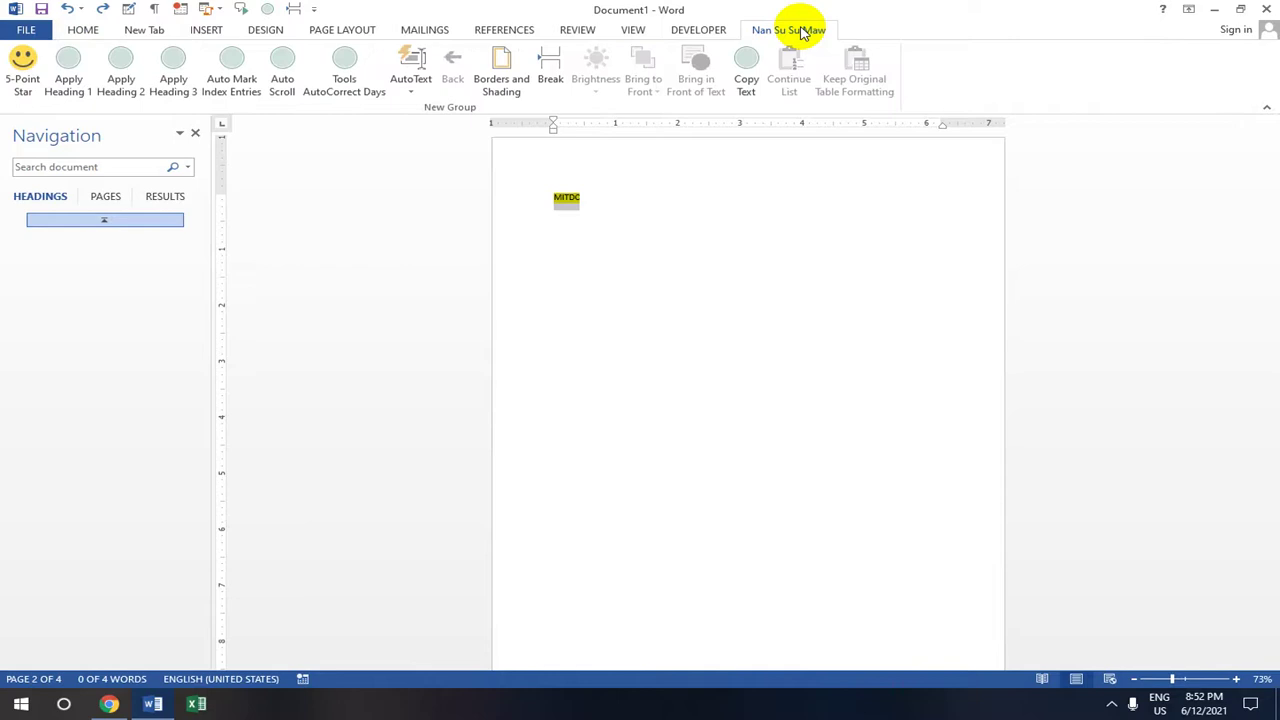
- Add another custom tab directly below the person-named one in the ribbon customization options, keeping its default name
left_click(27, 31)
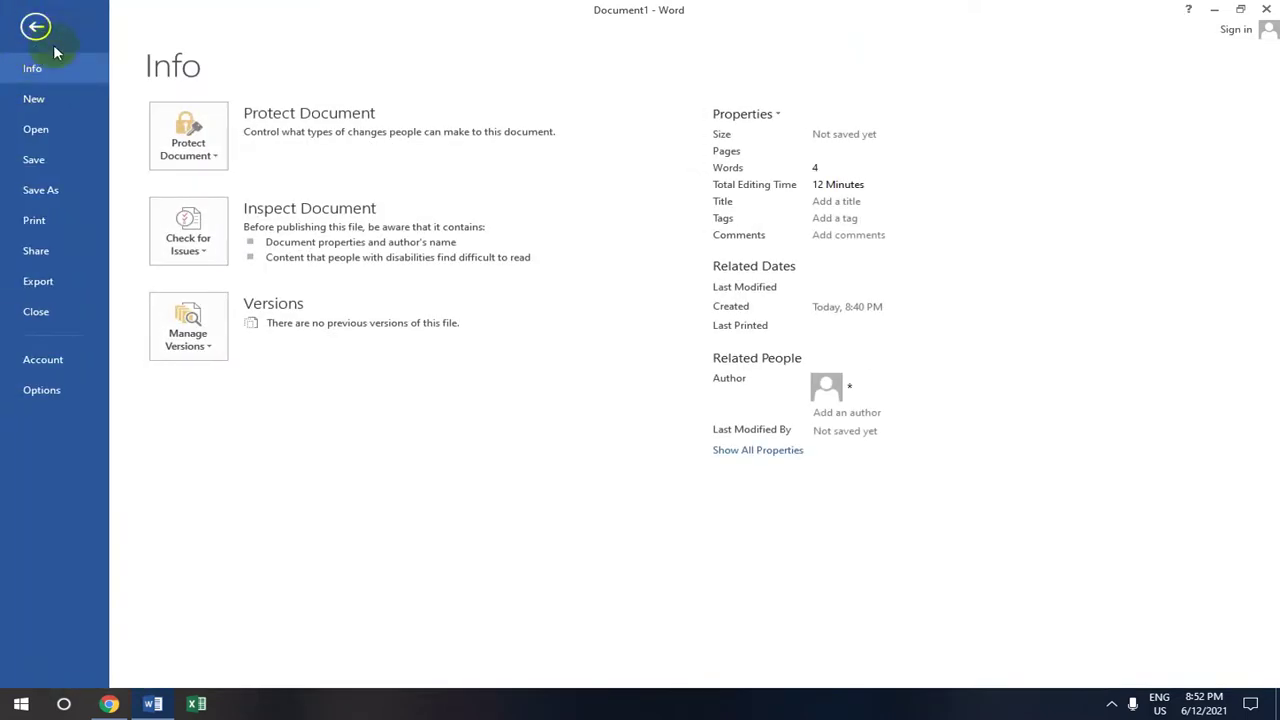
left_click(50, 391)
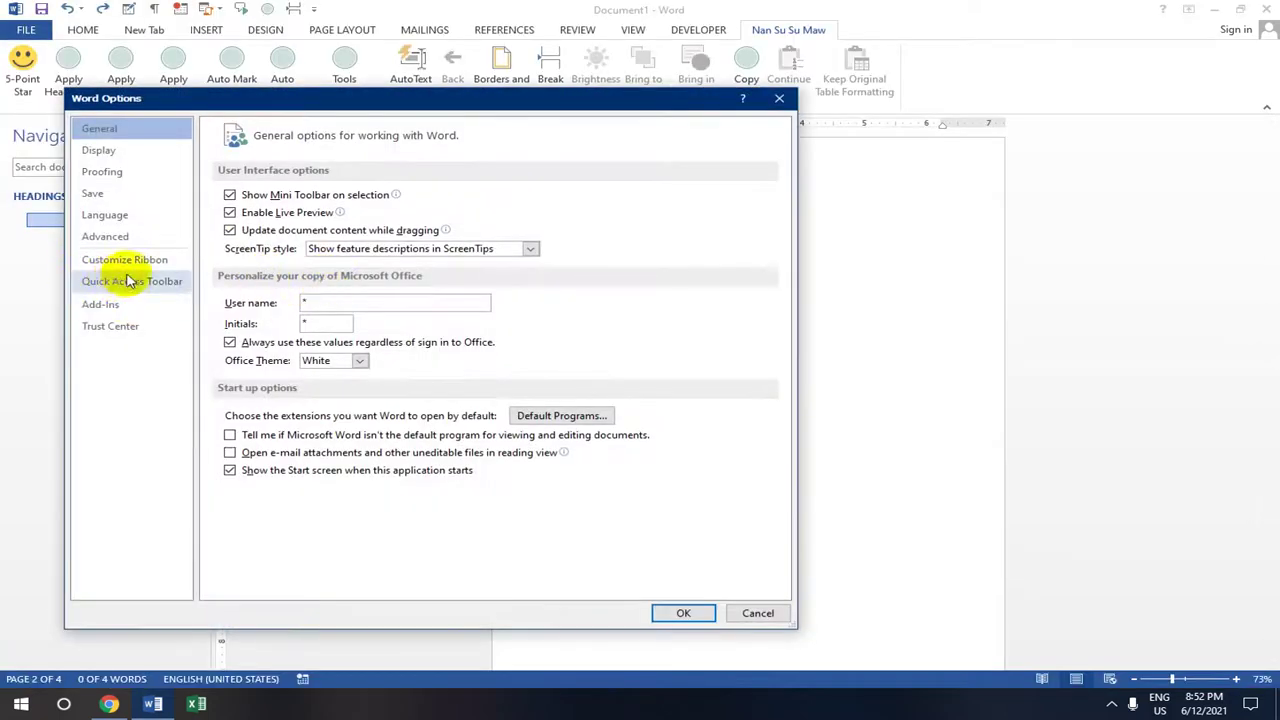
left_click(125, 259)
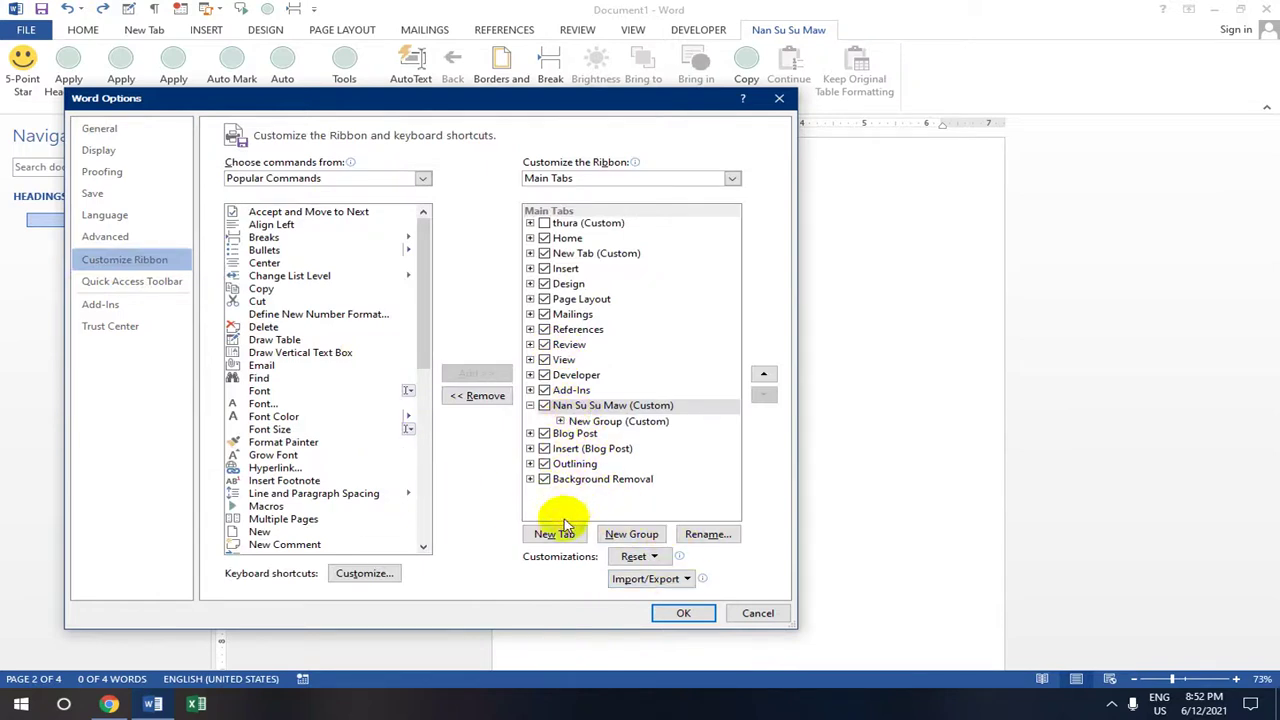
left_click(558, 535)
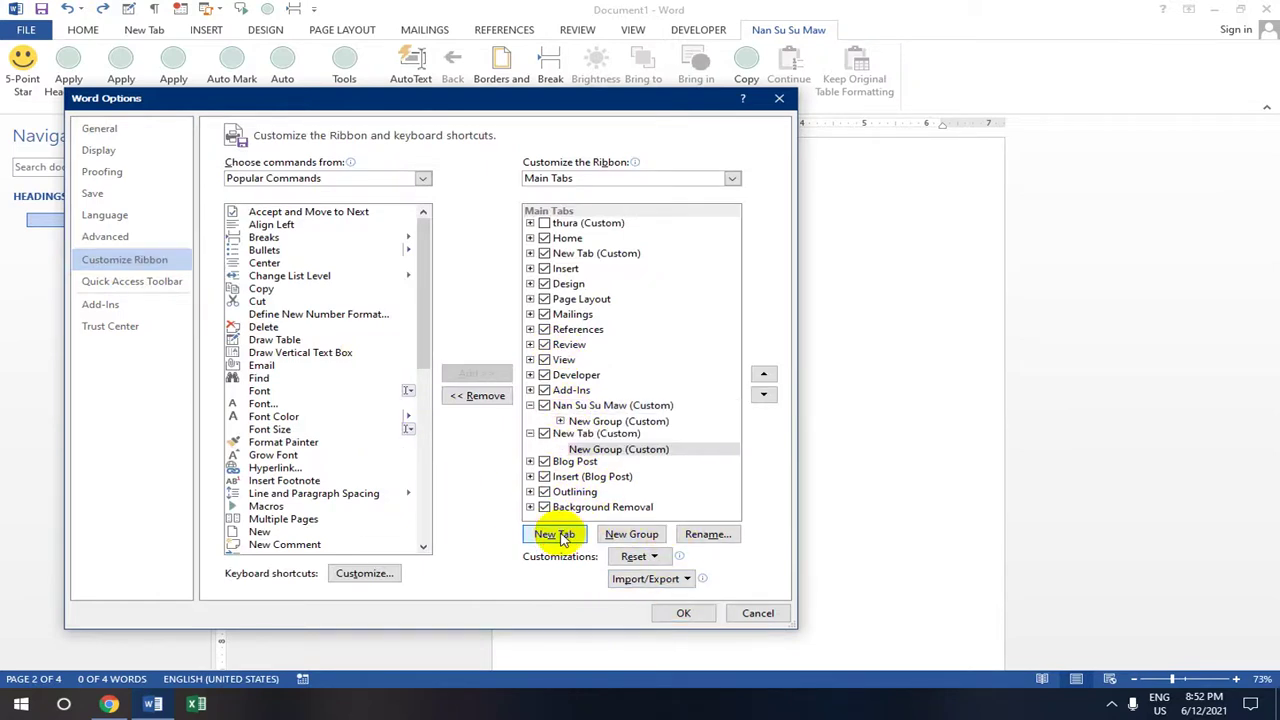
left_click(603, 436)
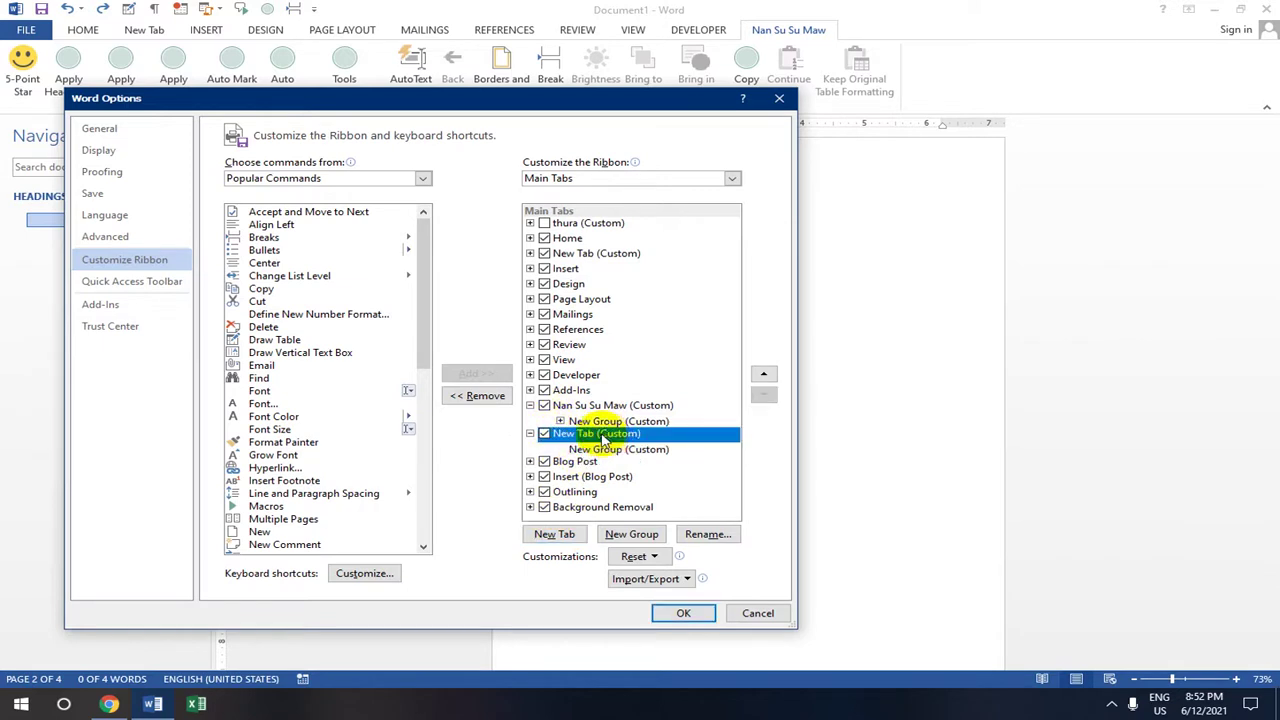
left_click(530, 433)
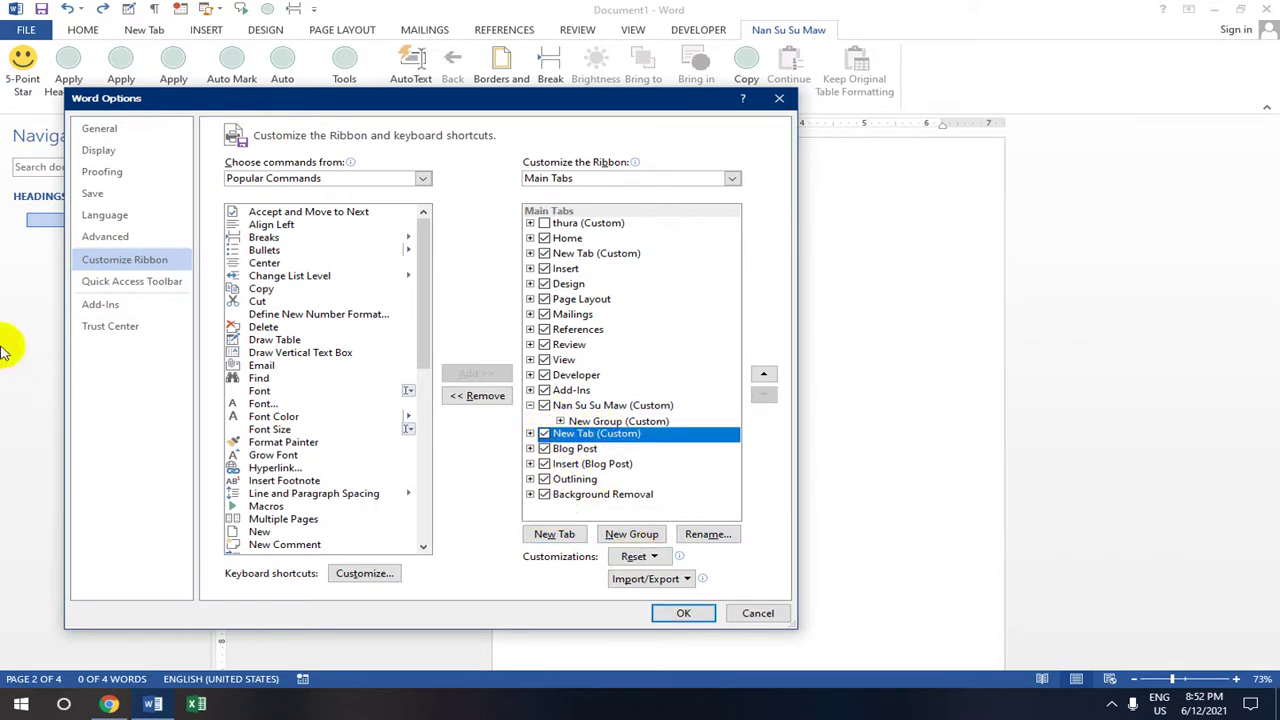
left_click(735, 535)
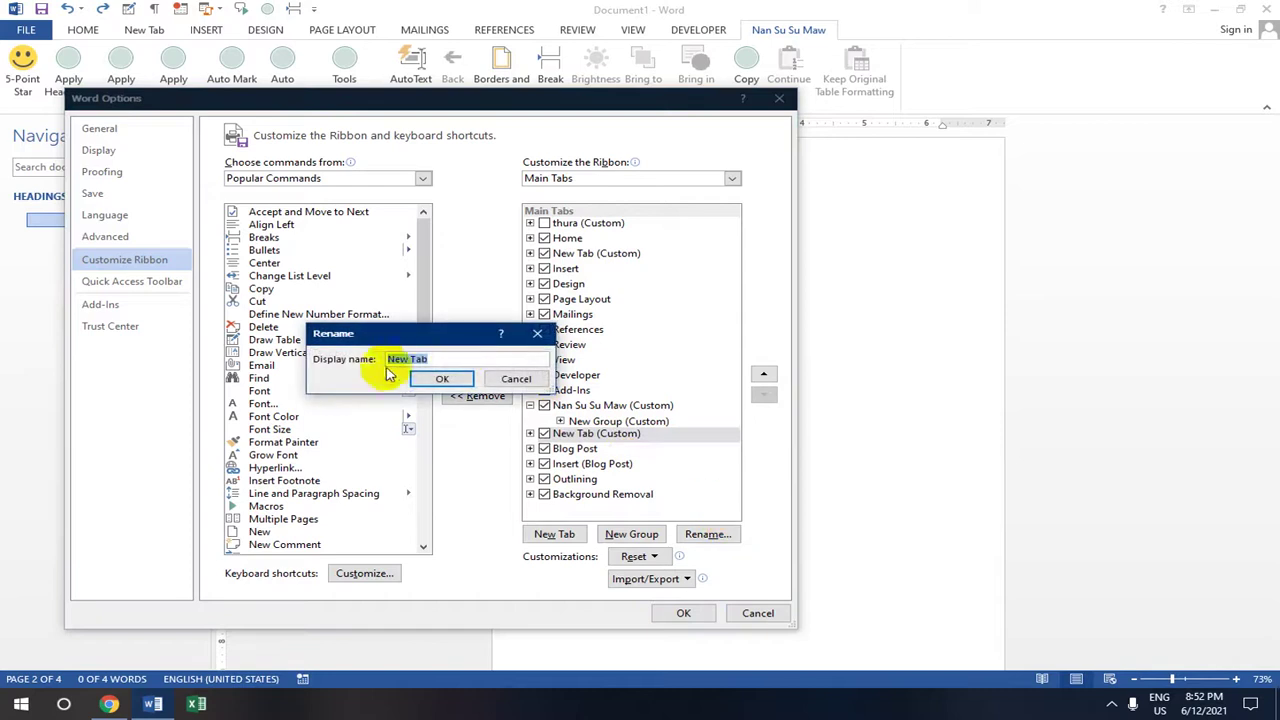
left_click(538, 335)
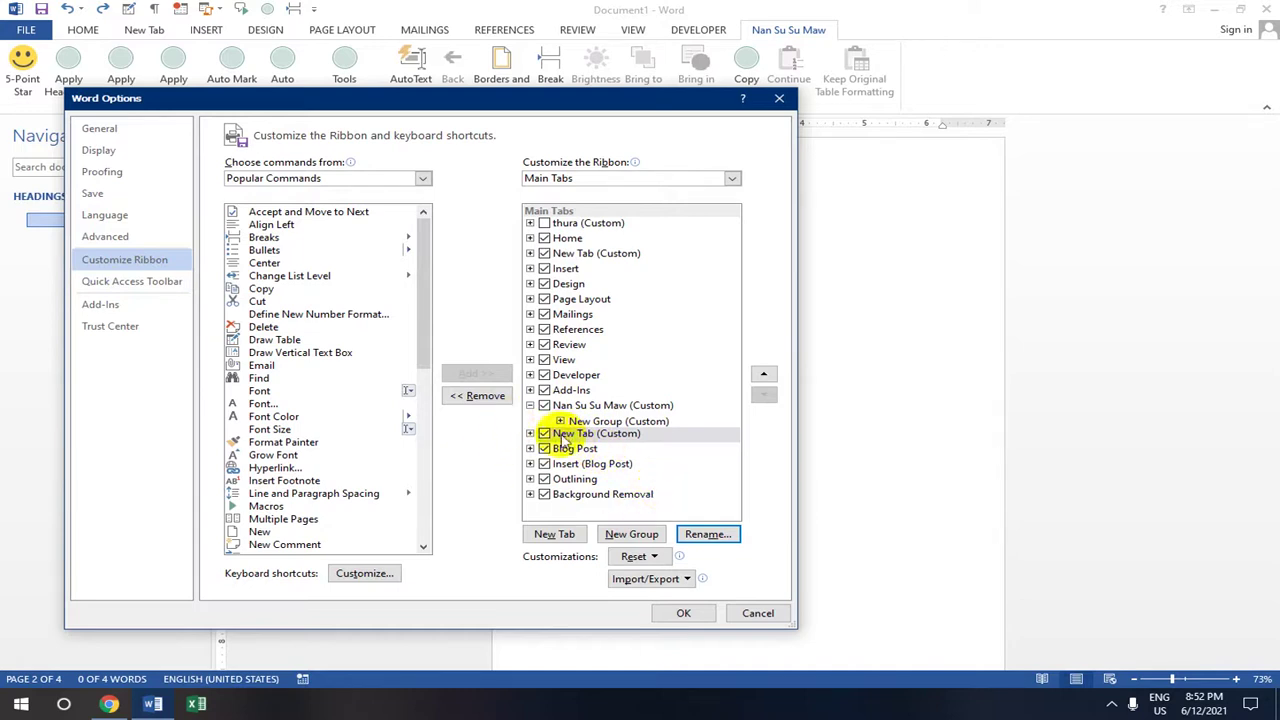
- Set the command source to Commands Not in the Ribbon and browse the available commands
scroll(316, 287, "down", 1)
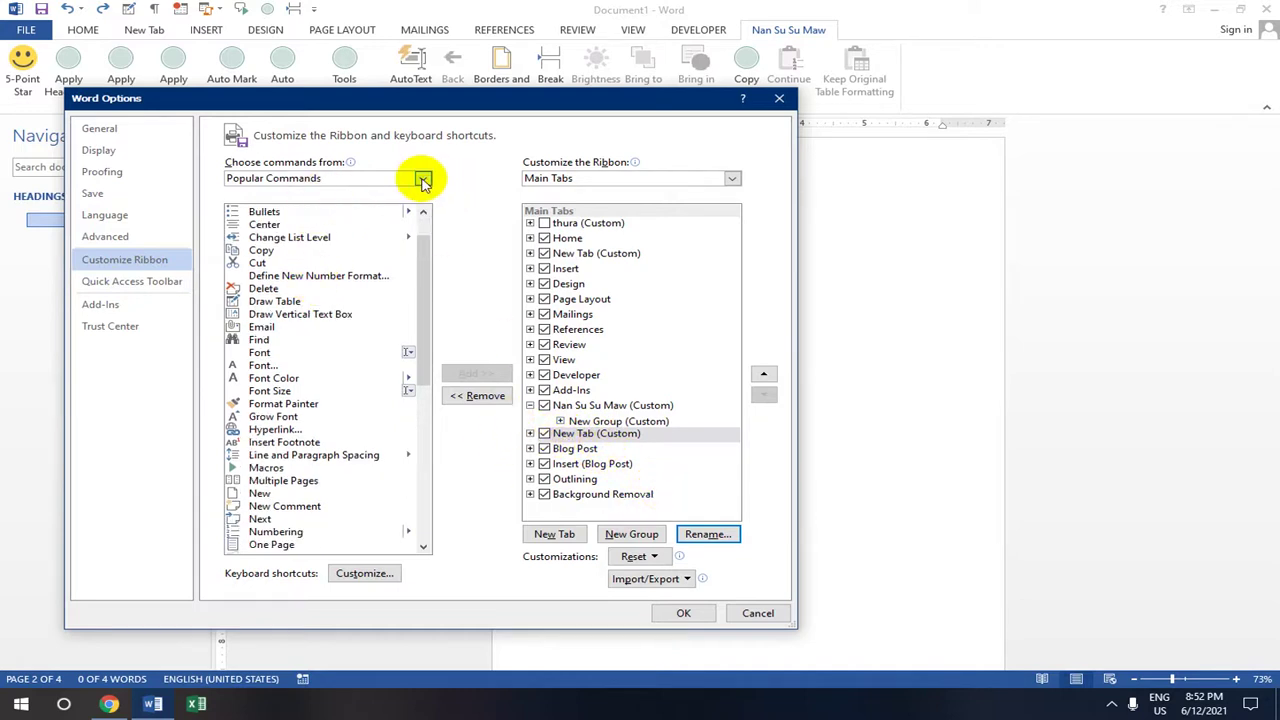
left_click(423, 178)
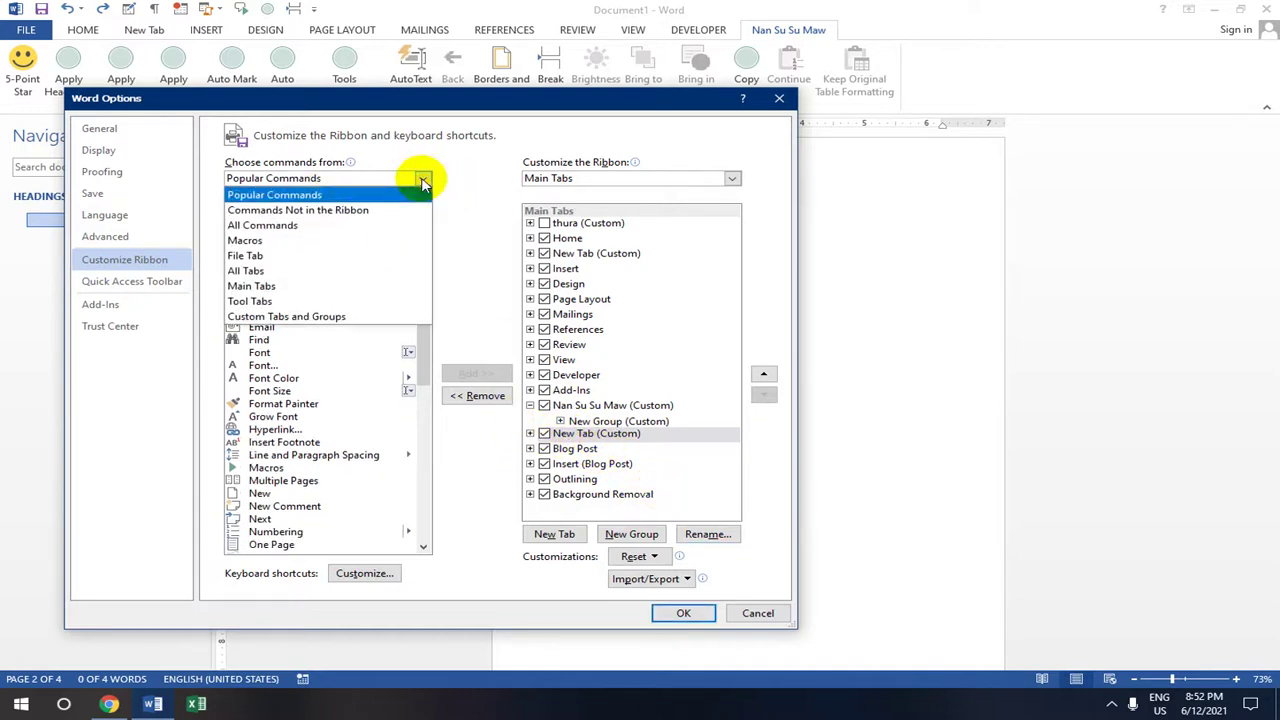
left_click(338, 212)
scroll(337, 356, "down", 5)
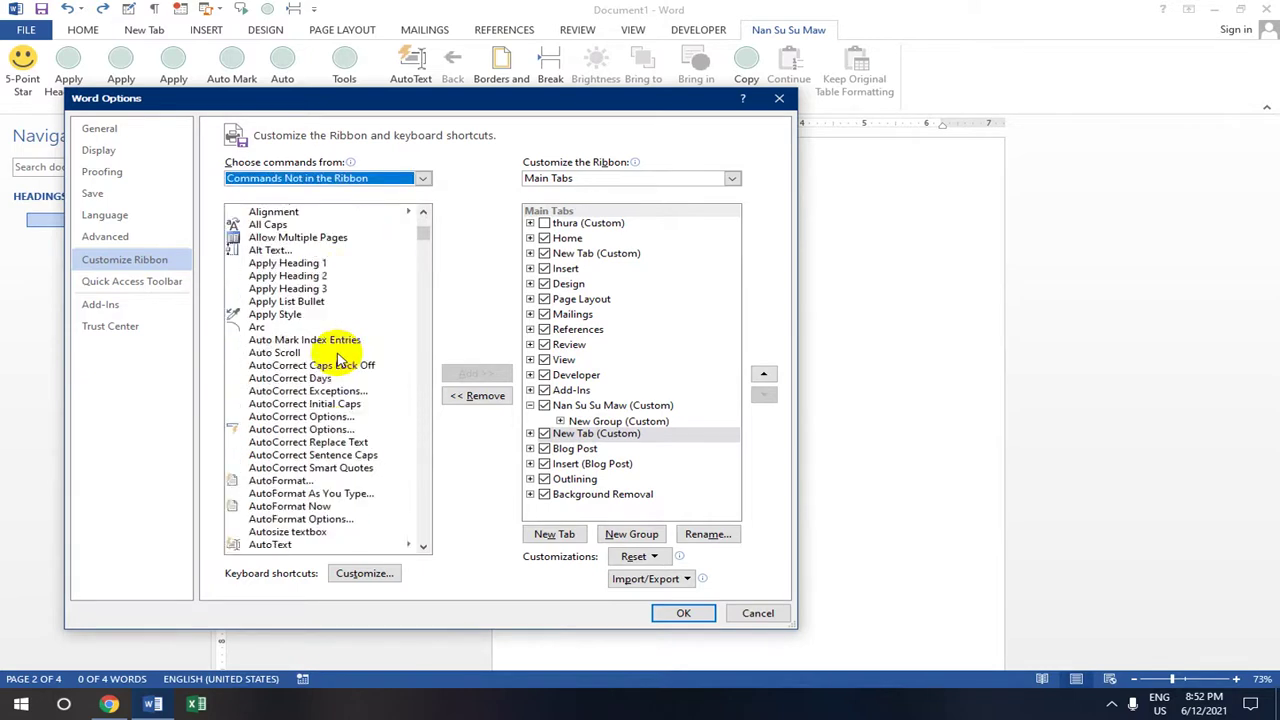
scroll(338, 362, "down", 5)
scroll(338, 358, "up", 8)
scroll(338, 358, "down", 13)
scroll(330, 350, "up", 1)
scroll(334, 354, "down", 3)
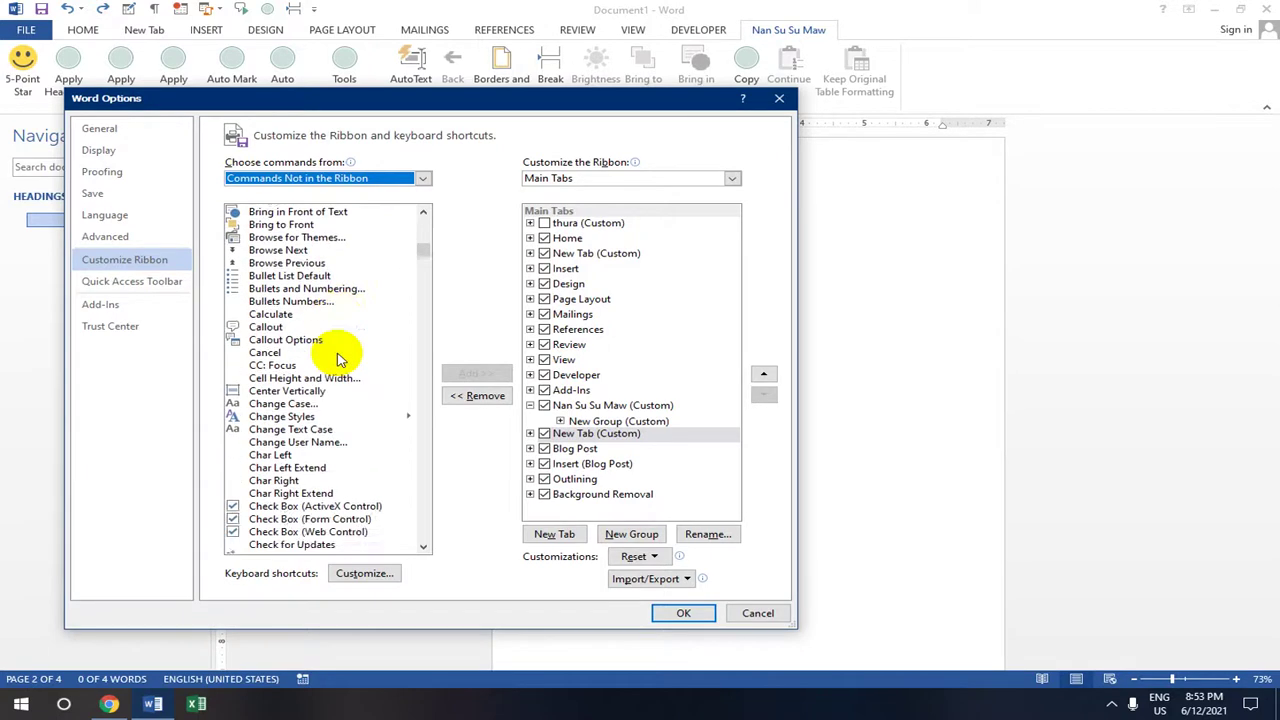
scroll(340, 358, "up", 5)
scroll(340, 360, "up", 4)
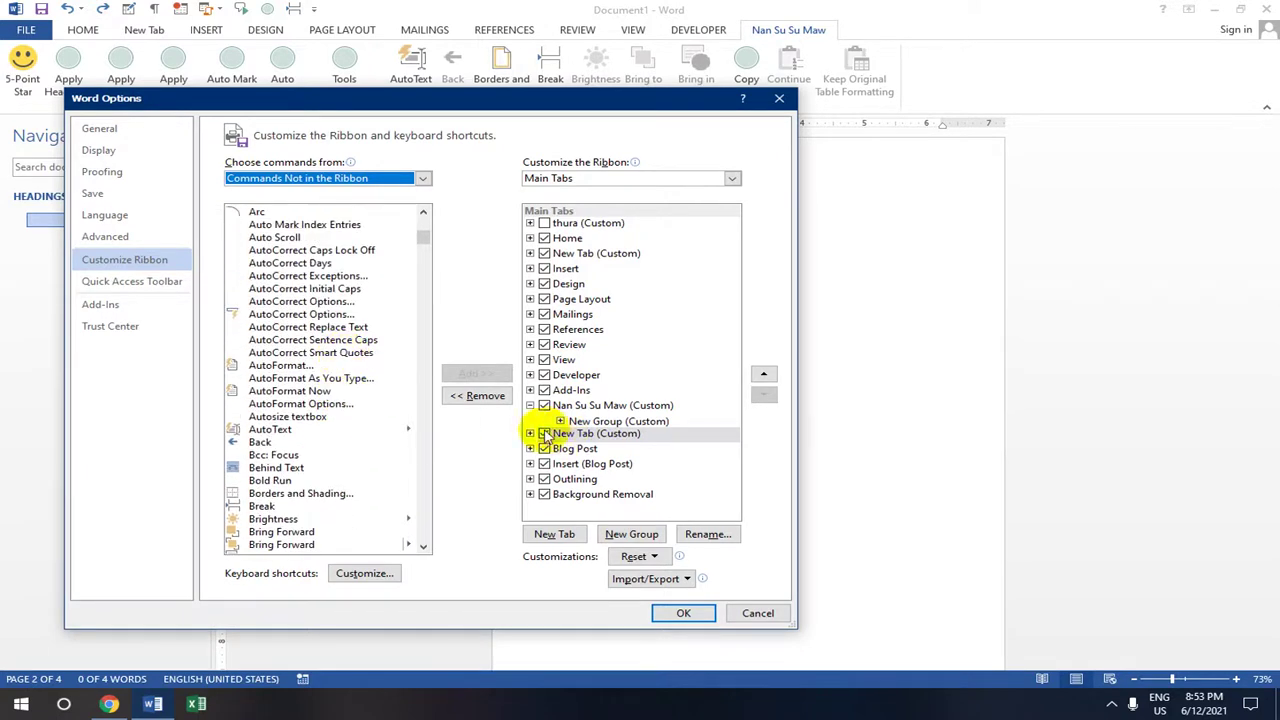
- Add the 5-Point Star command to the new custom tab's group below the person-named tab and apply the ribbon changes
left_click(531, 433)
left_click(608, 452)
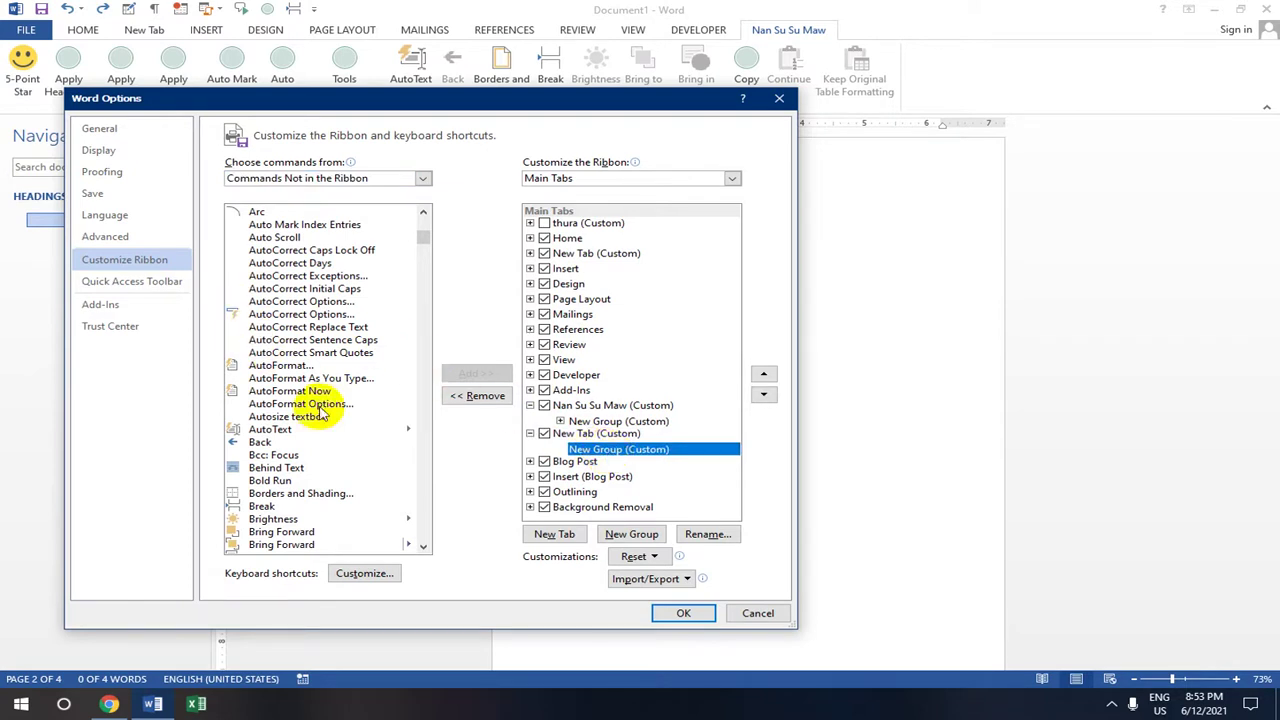
scroll(320, 410, "down", 1)
scroll(328, 300, "up", 6)
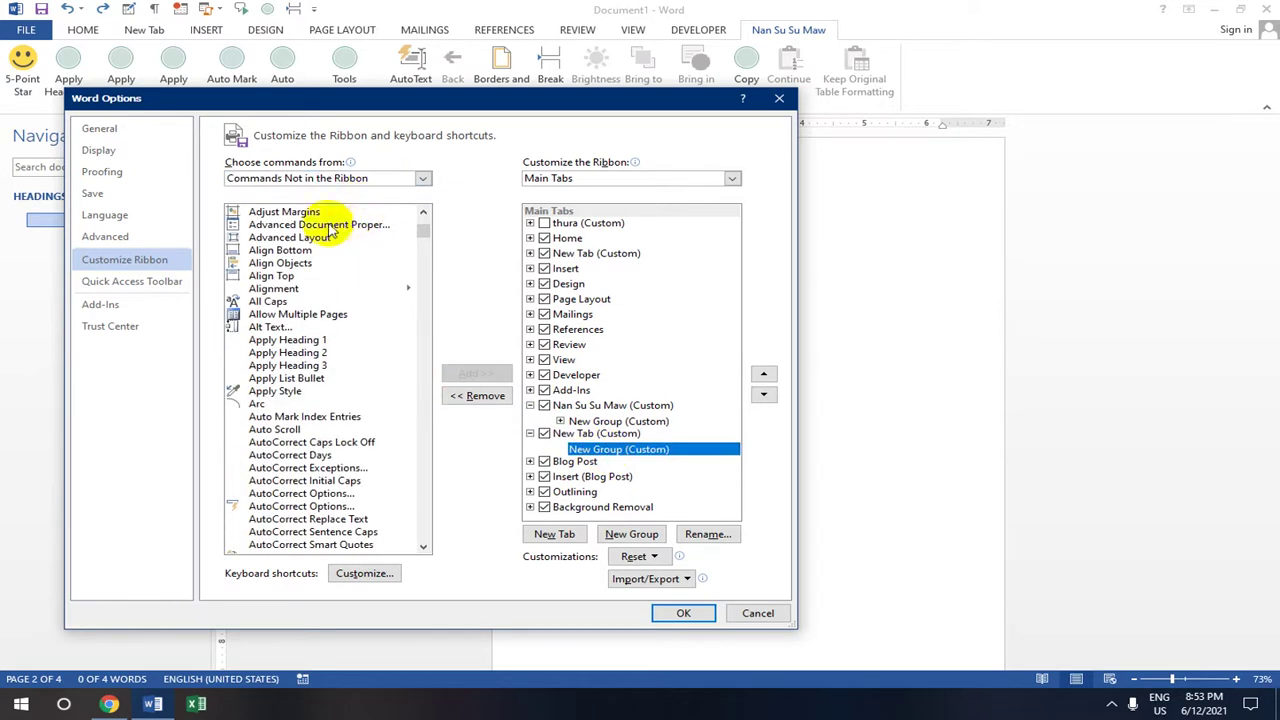
left_click(322, 211)
scroll(330, 262, "up", 4)
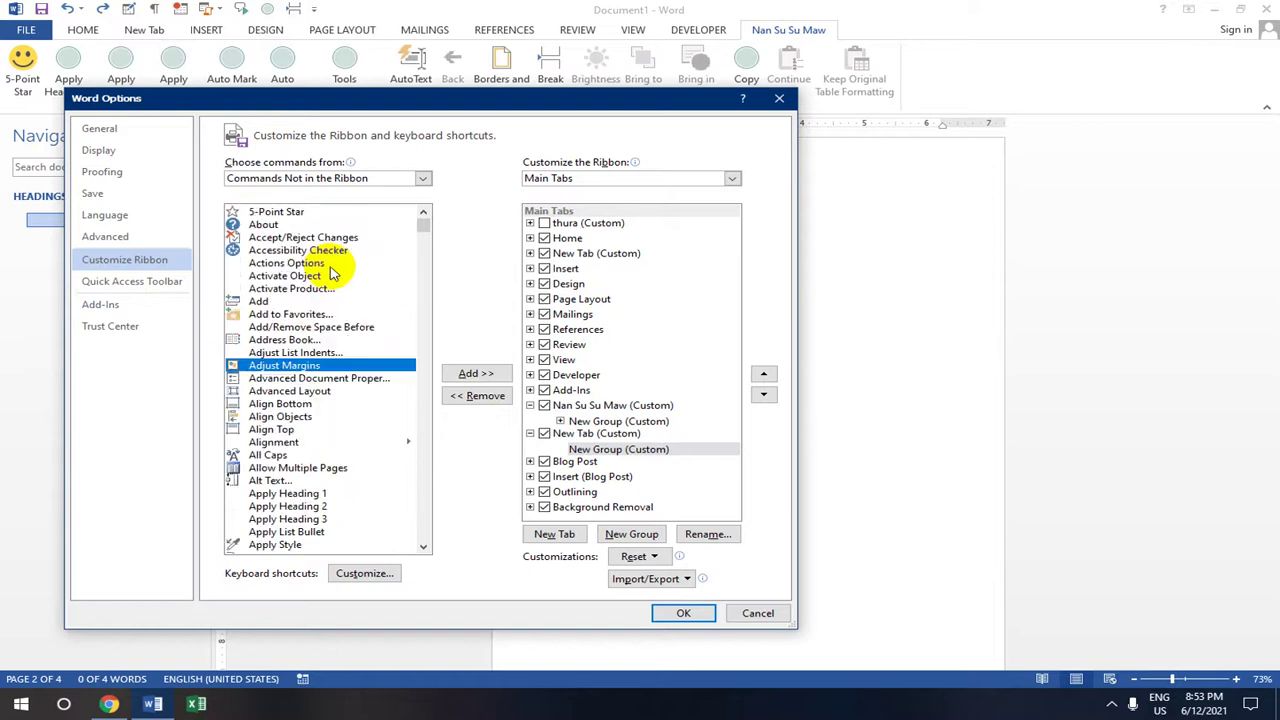
left_click(298, 211)
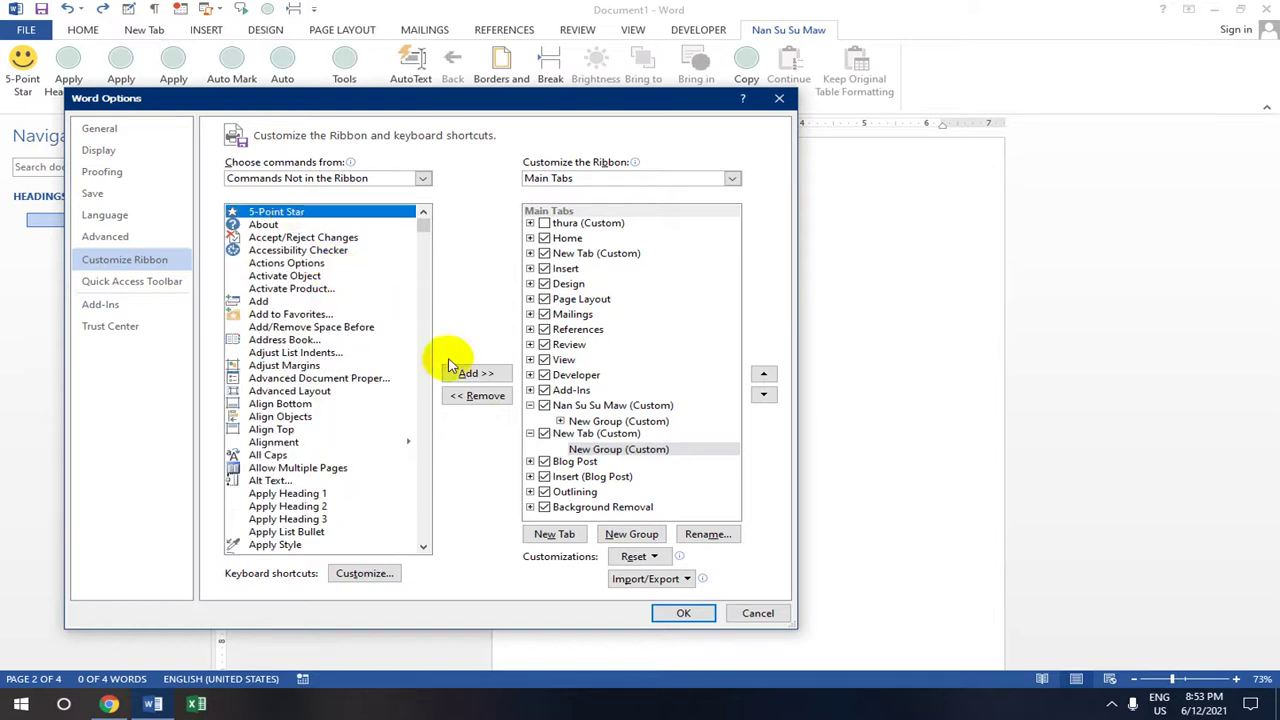
left_click(490, 378)
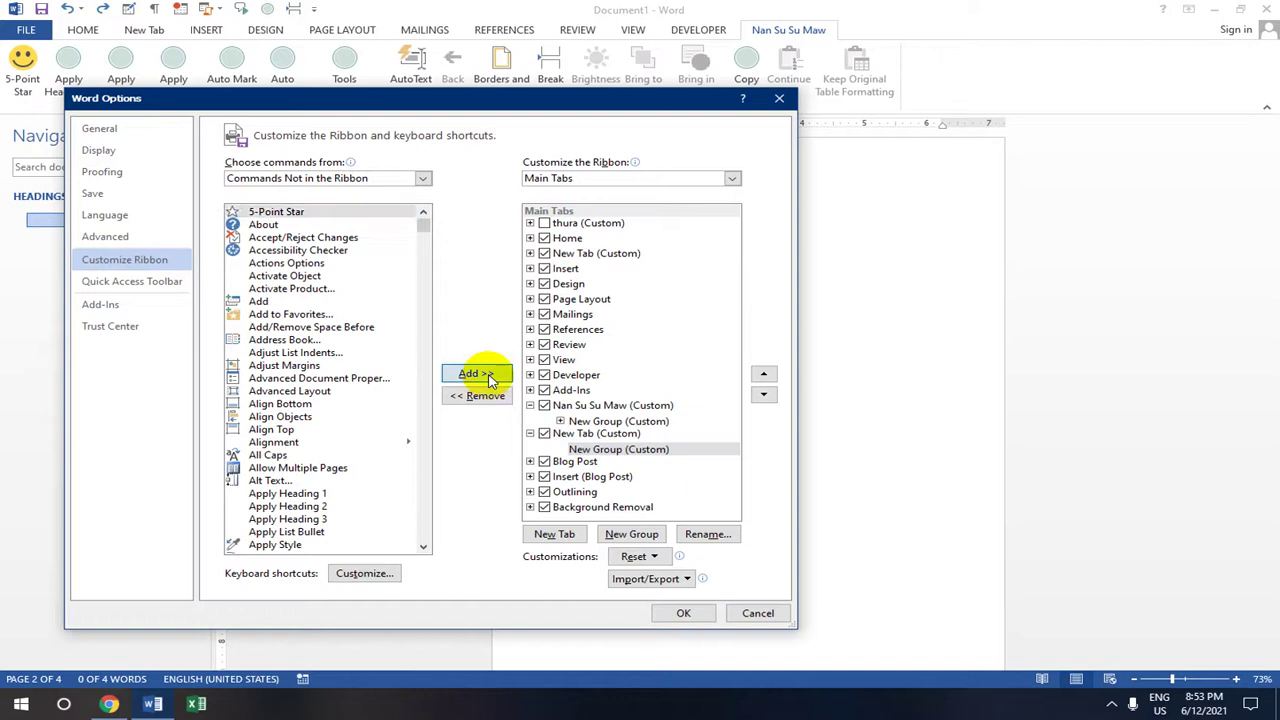
left_click(684, 613)
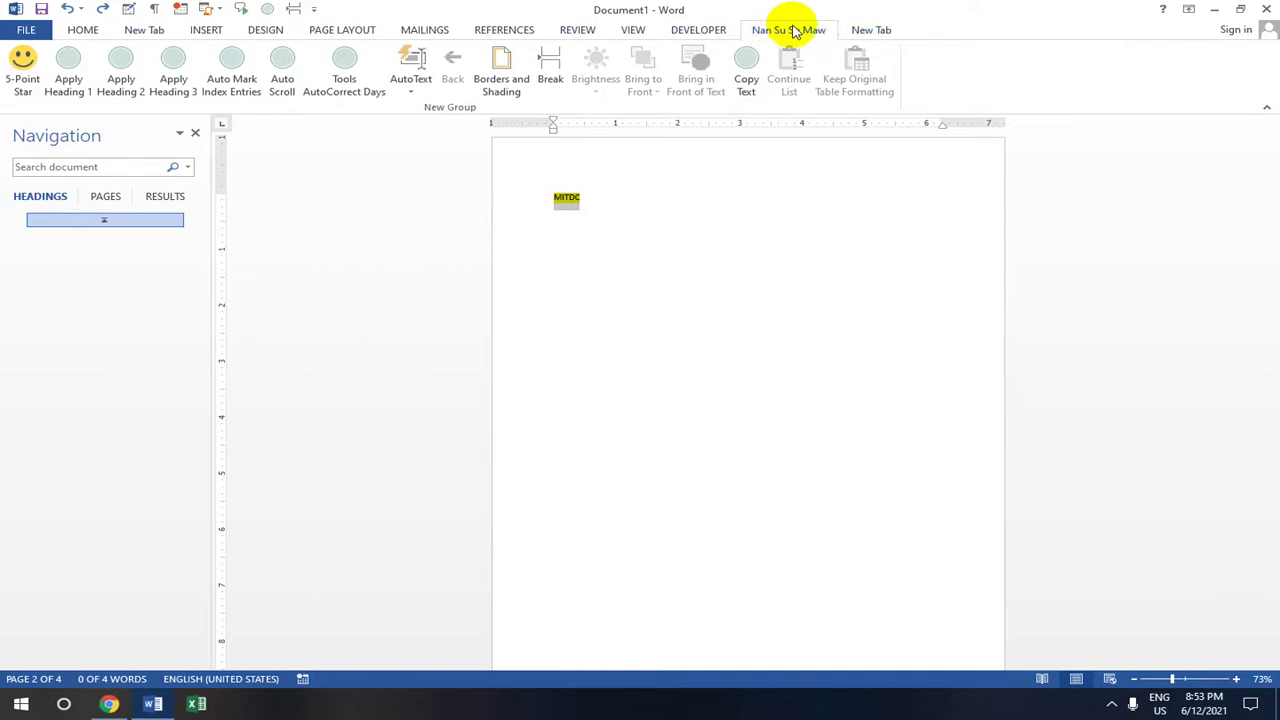
- Try removing the person-named custom tab in the ribbon customization options, then close the options without applying
left_click(26, 31)
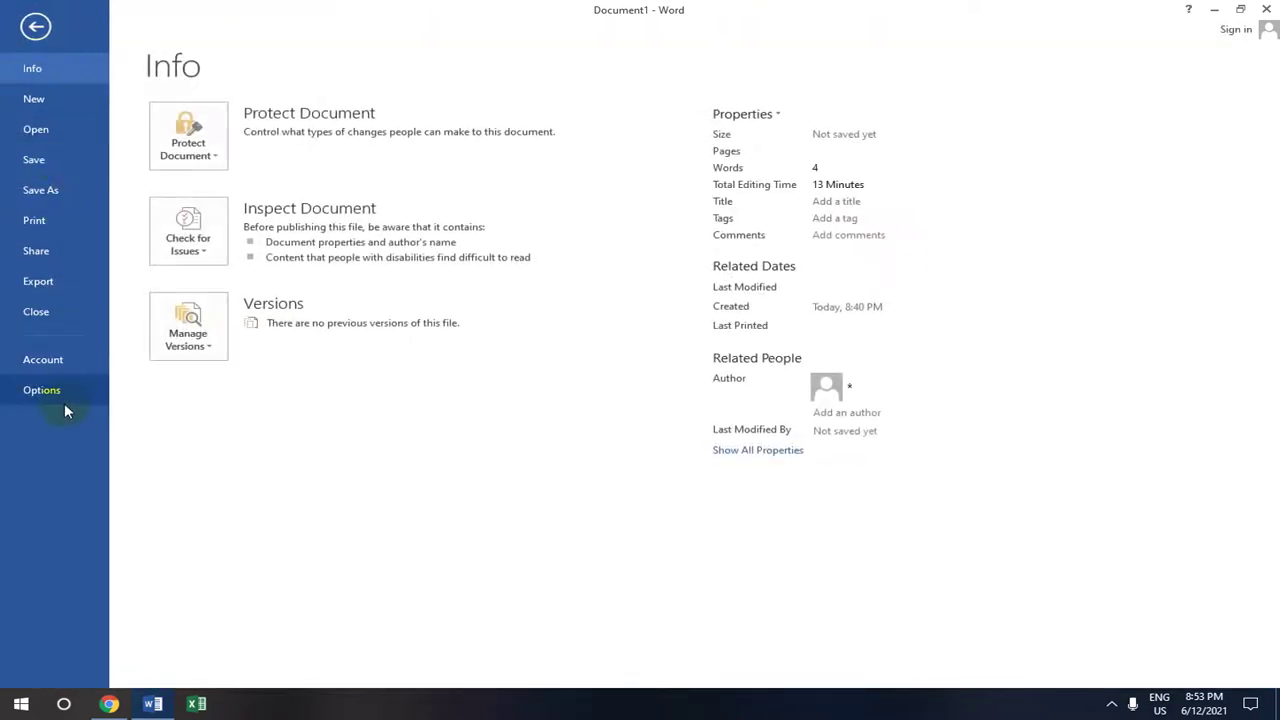
left_click(66, 393)
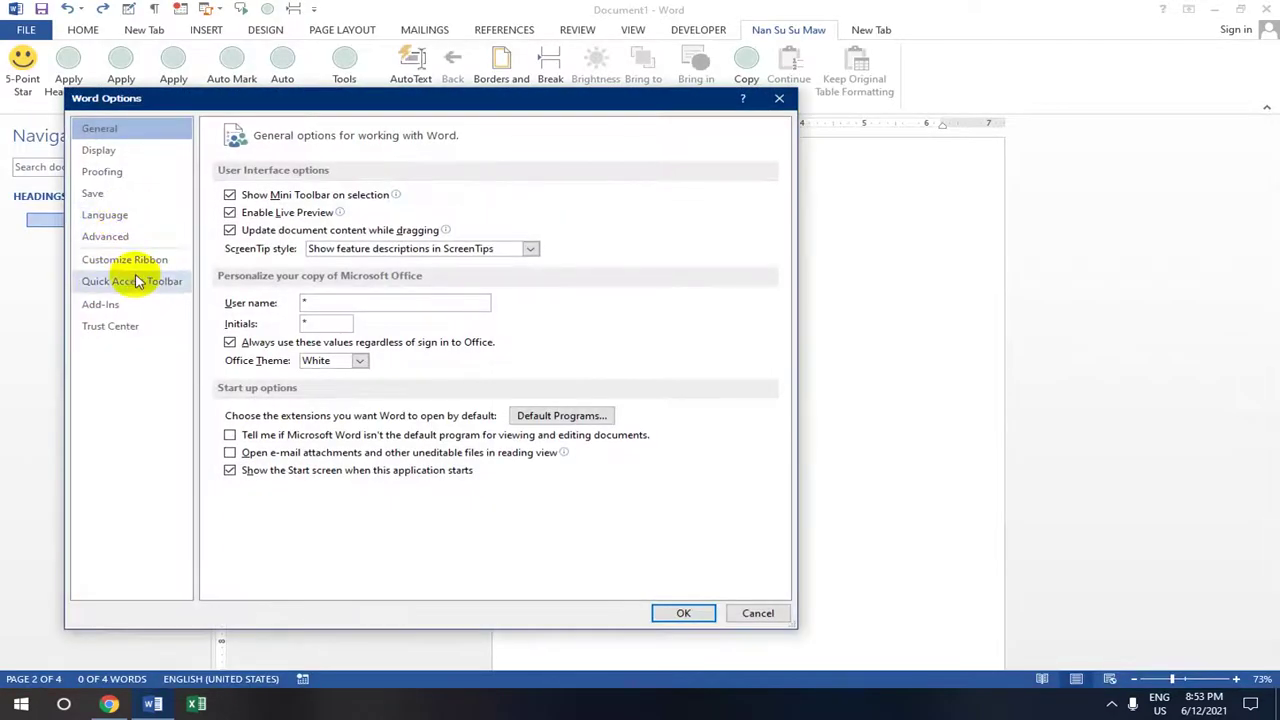
left_click(155, 261)
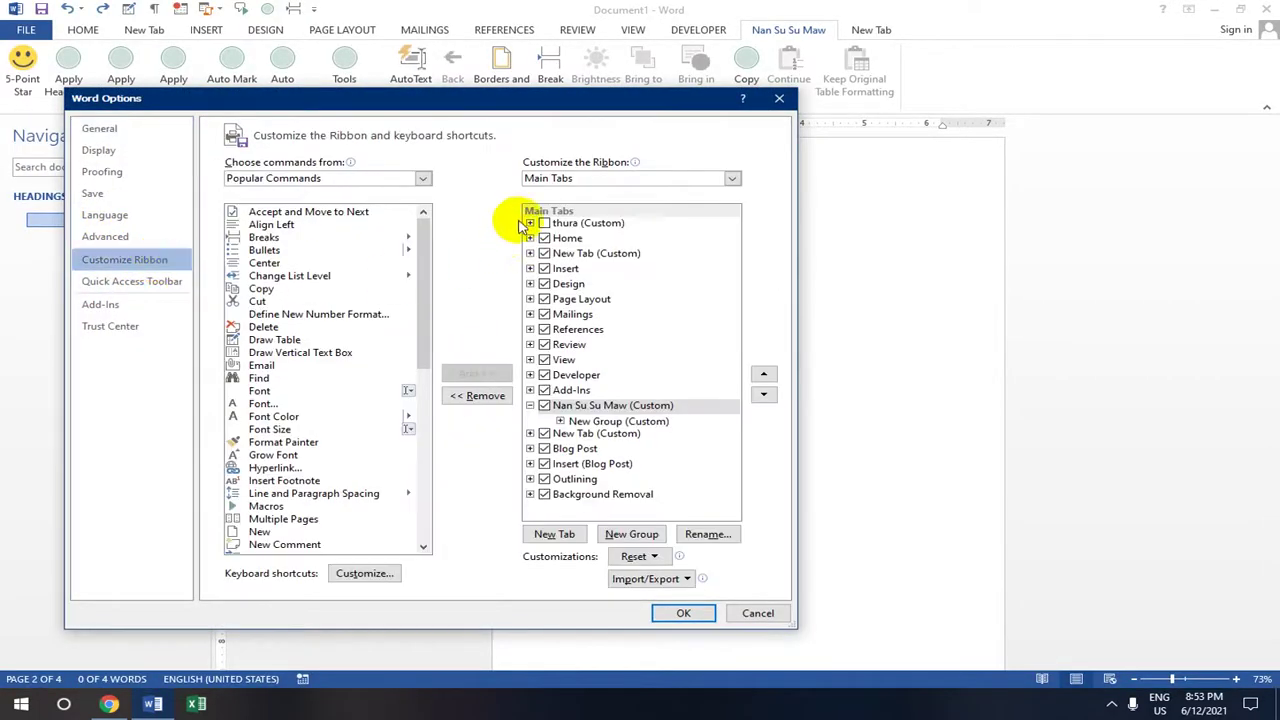
right_click(613, 407)
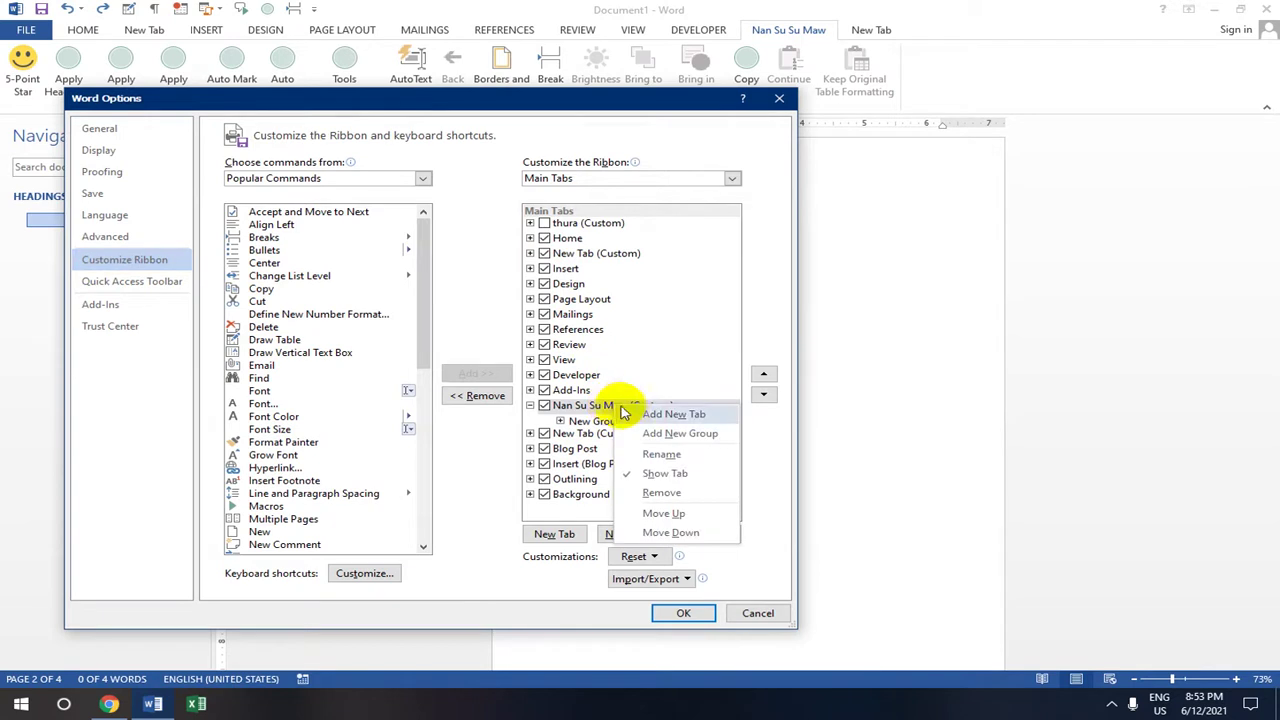
left_click(664, 494)
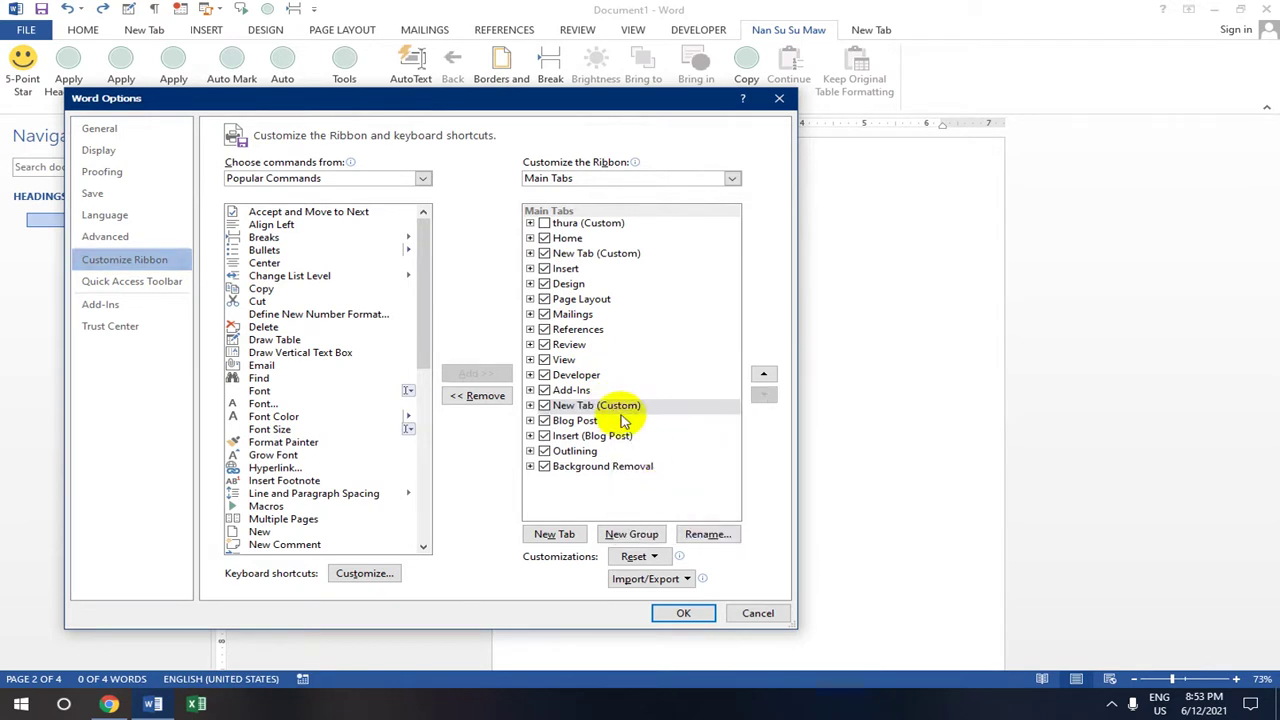
left_click(780, 98)
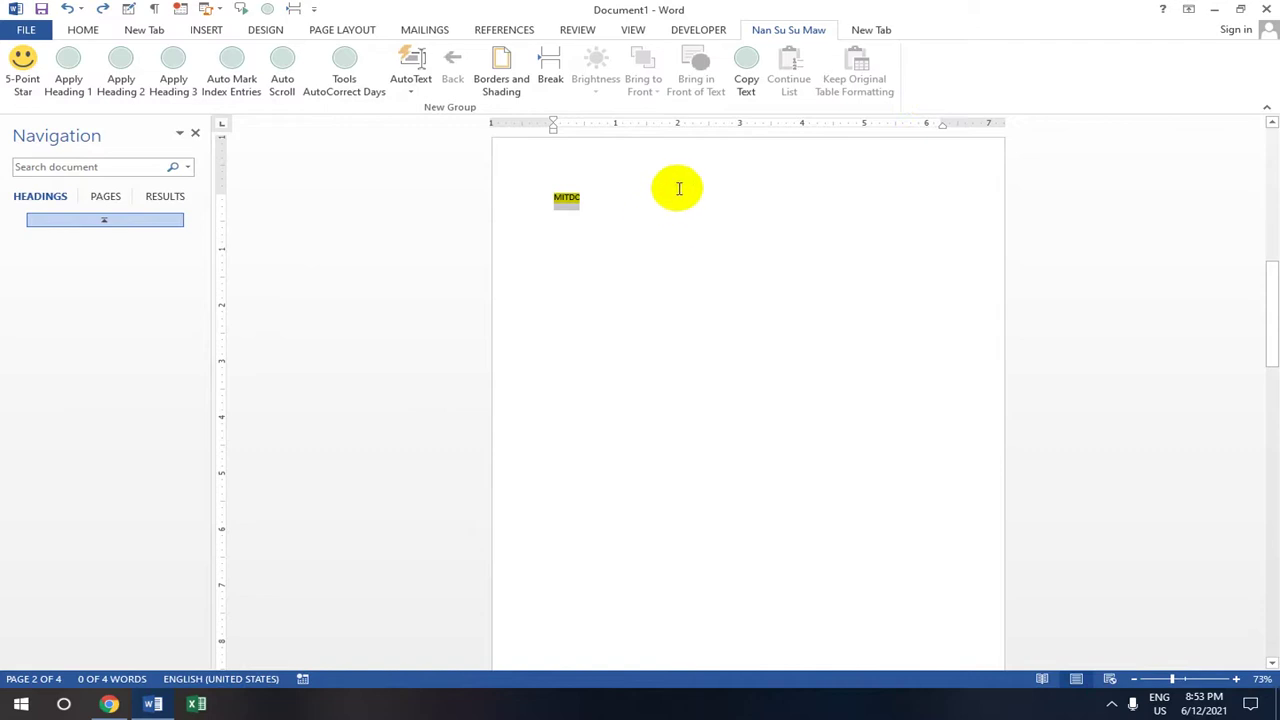
scroll(578, 217, "up", 1)
scroll(578, 217, "down", 1)
scroll(587, 165, "up", 1)
scroll(590, 180, "down", 1)
scroll(597, 189, "up", 1)
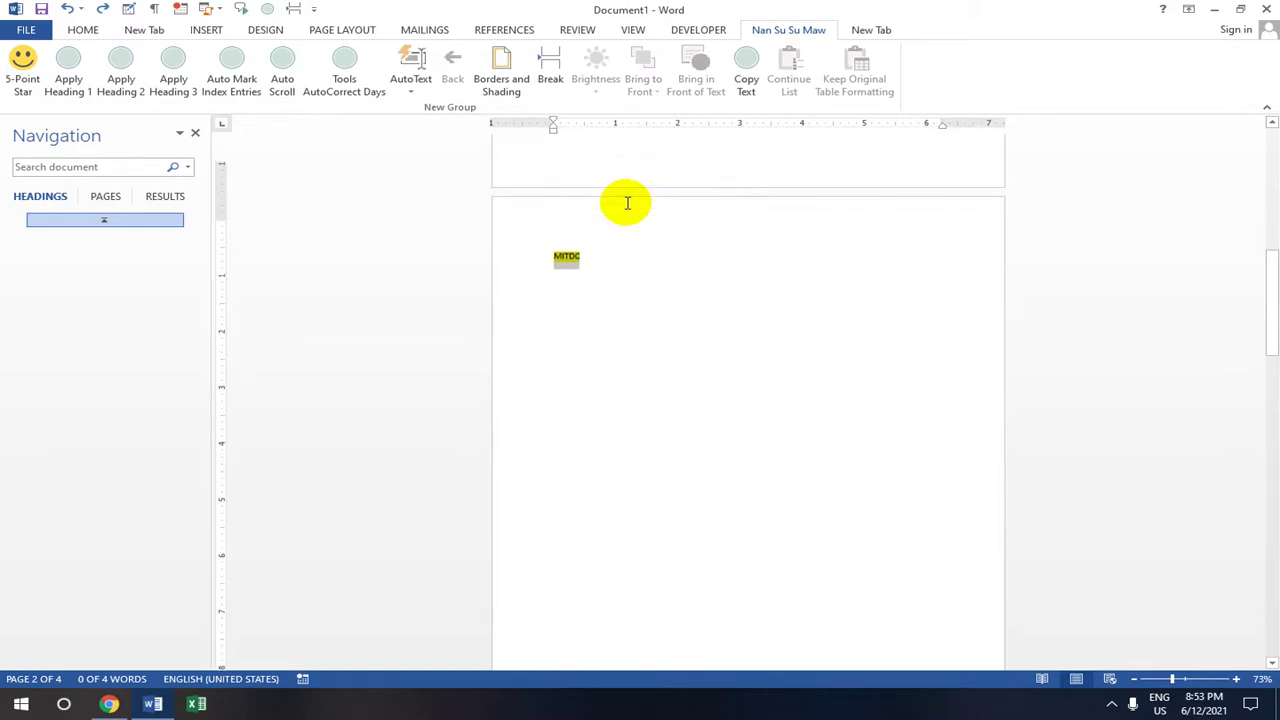
scroll(628, 203, "down", 2)
scroll(585, 190, "up", 2)
scroll(580, 220, "down", 1)
scroll(596, 270, "up", 1)
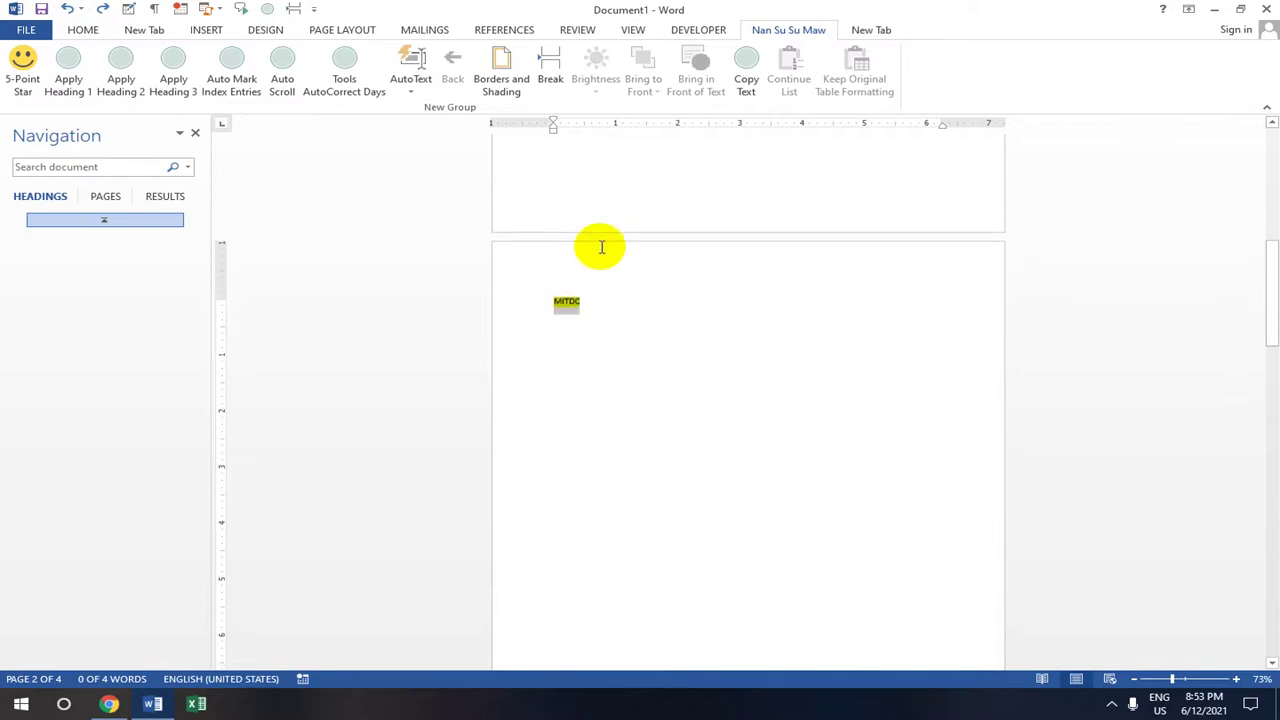